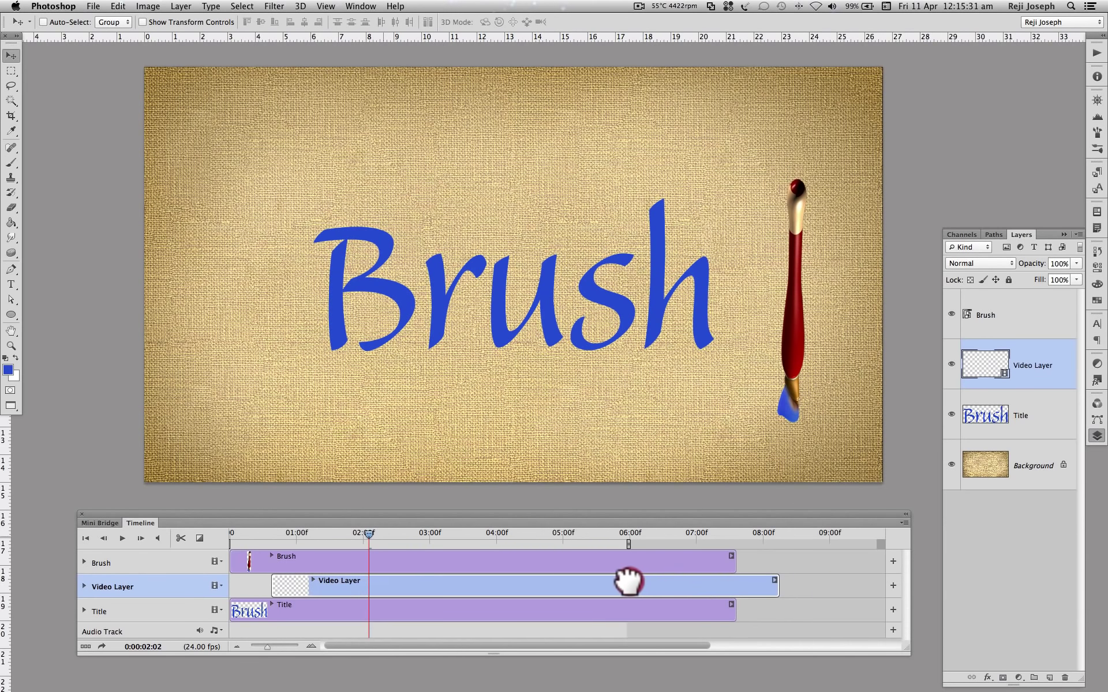
# - Move the Video Layer clip to start at 0 and set the playhead back to 01:00
pyautogui.moveTo(630, 579); pyautogui.dragTo(592, 580)
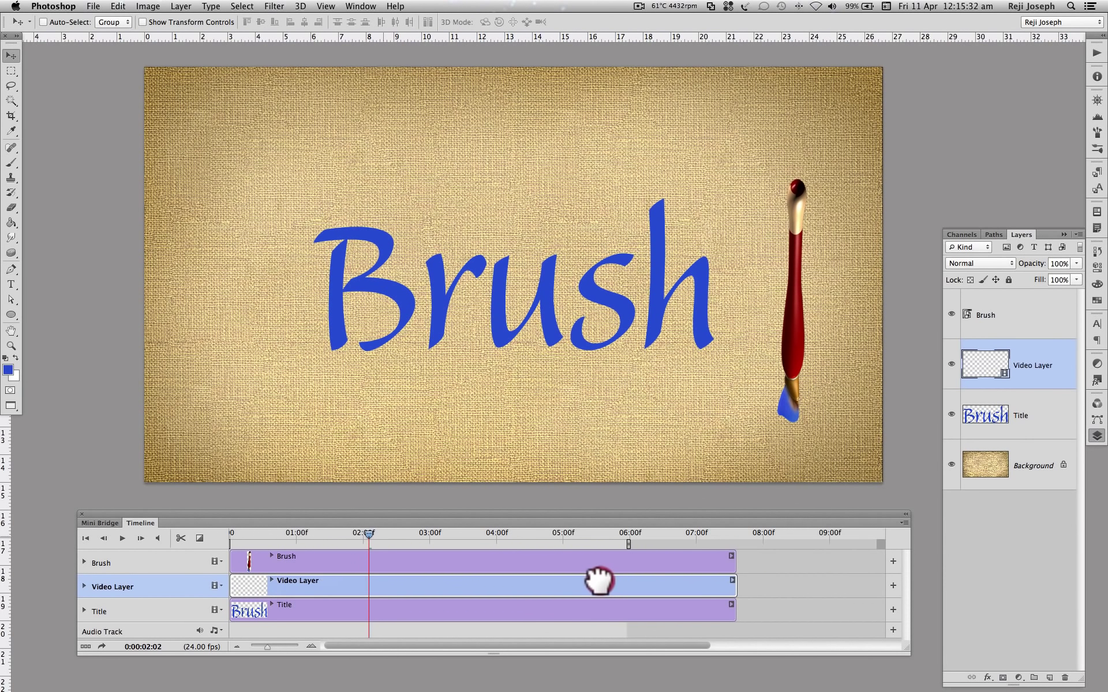
pyautogui.moveTo(370, 532); pyautogui.dragTo(295, 532)
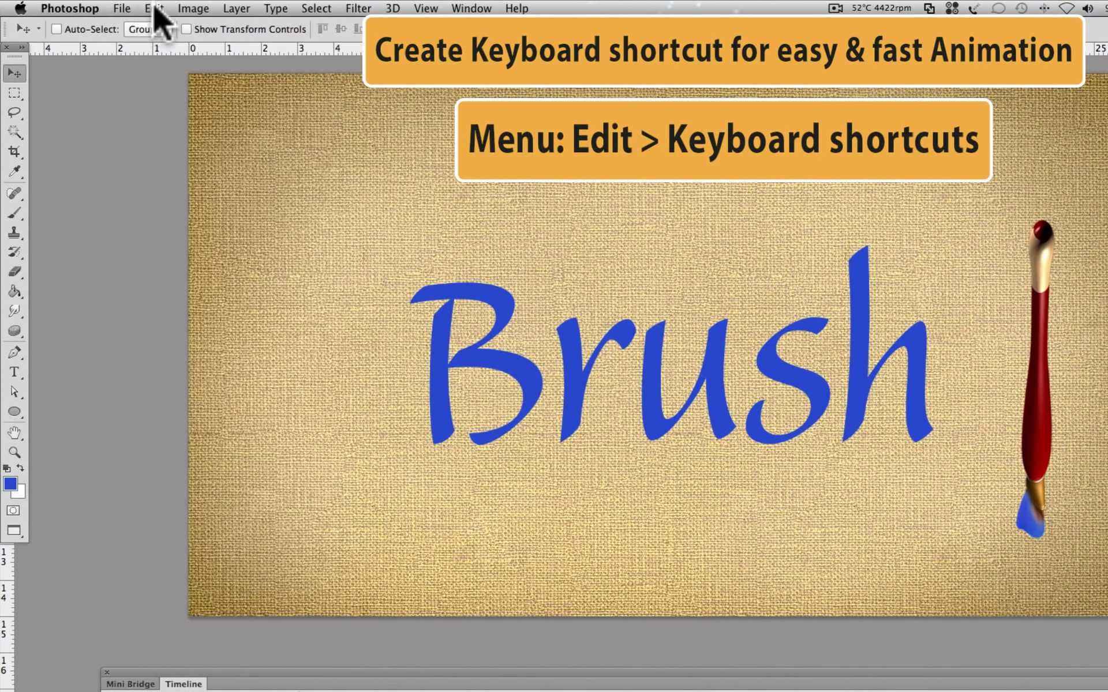
# - In Edit > Keyboard Shortcuts, expand Layer > Video Layers down to the Duplicate Frame command
pyautogui.click(118, 6)
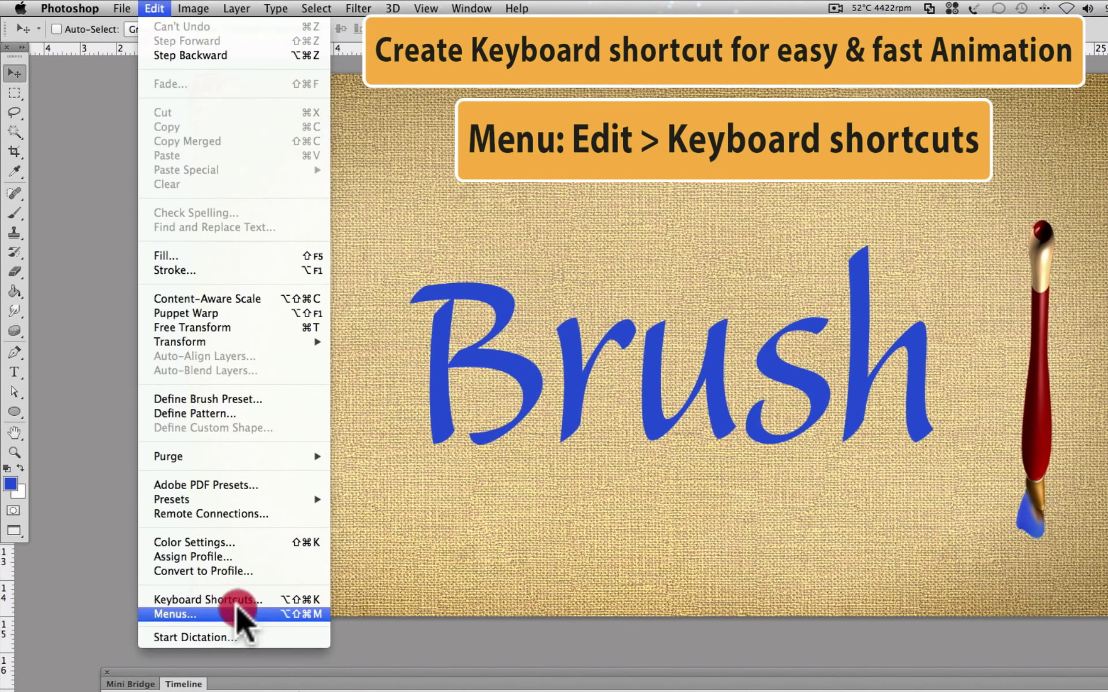
pyautogui.click(274, 600)
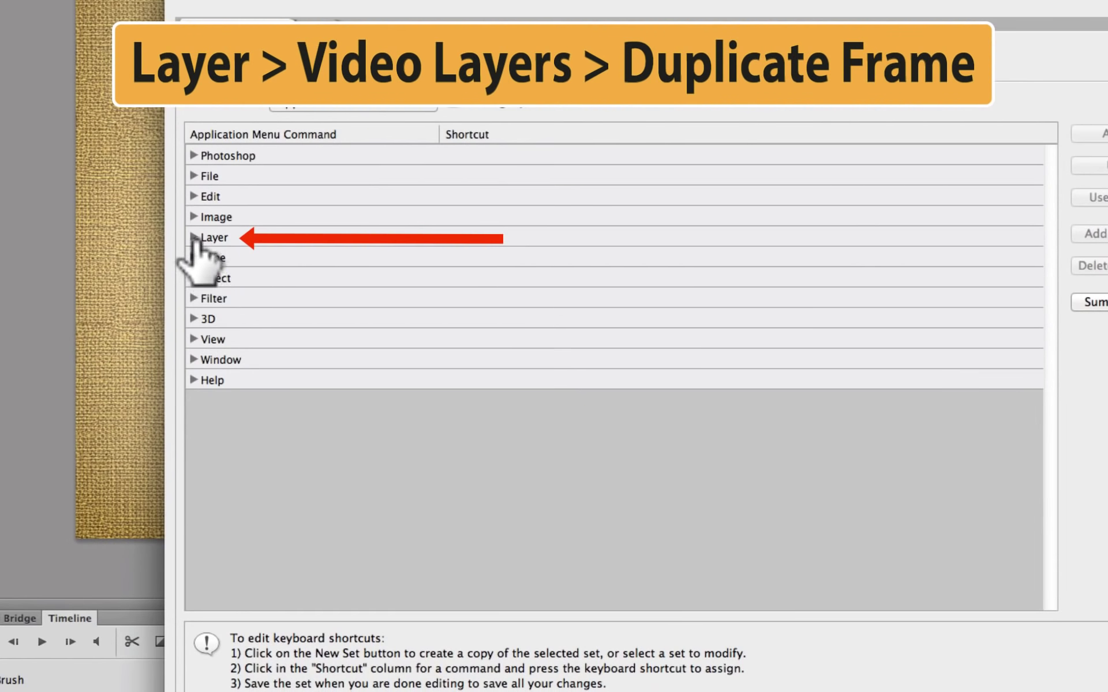
pyautogui.click(284, 356)
pyautogui.scroll(-5, 372, 456)
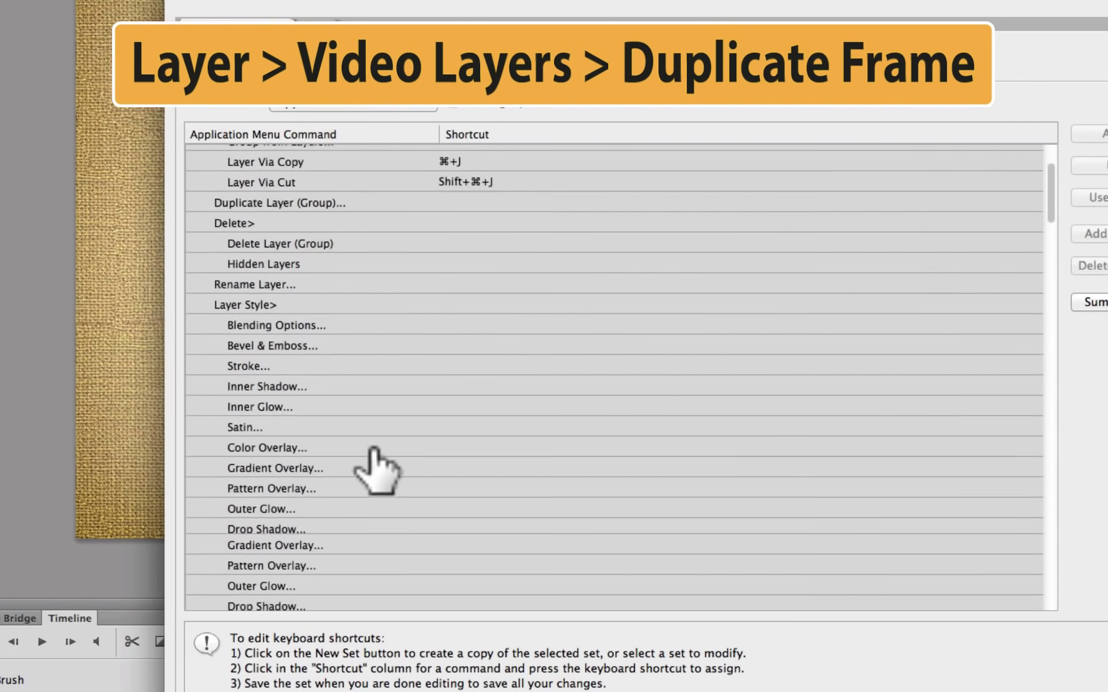
pyautogui.scroll(-5, 374, 456)
pyautogui.scroll(-5, 378, 404)
pyautogui.scroll(-3, 384, 432)
pyautogui.scroll(-5, 386, 461)
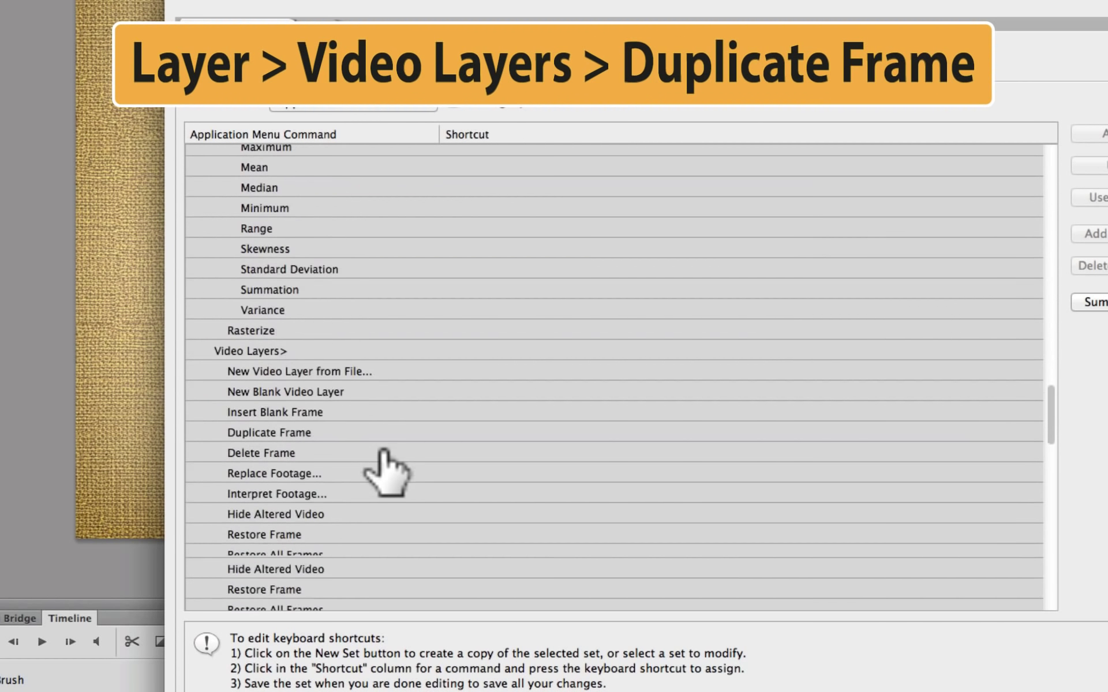
pyautogui.scroll(-2, 383, 467)
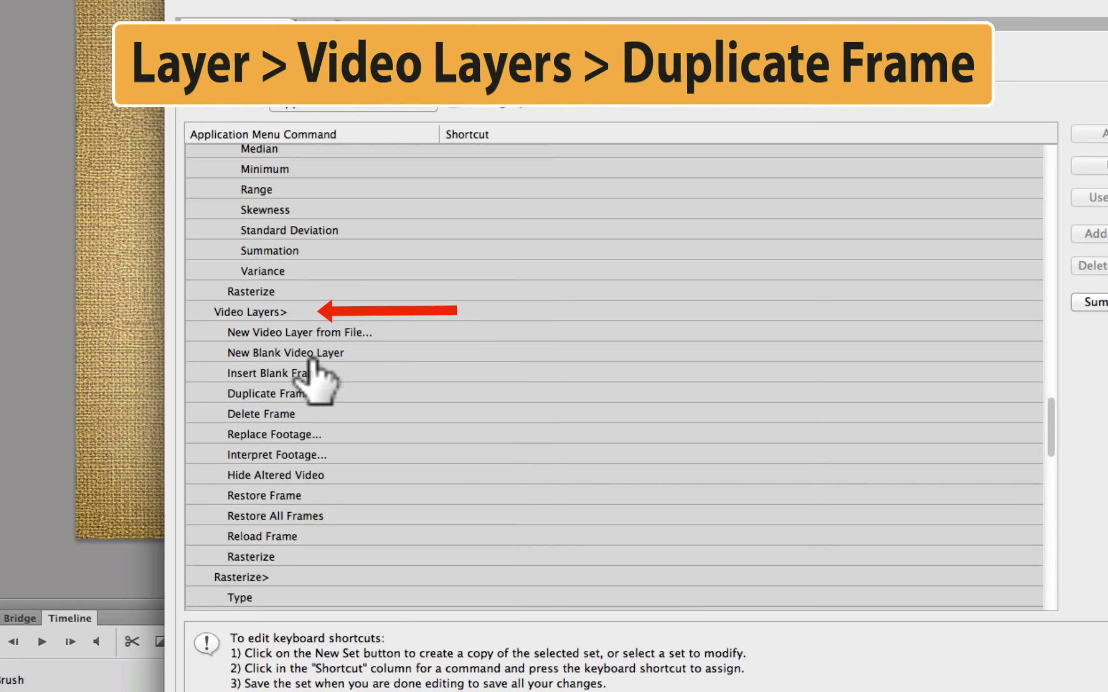
pyautogui.click(479, 393)
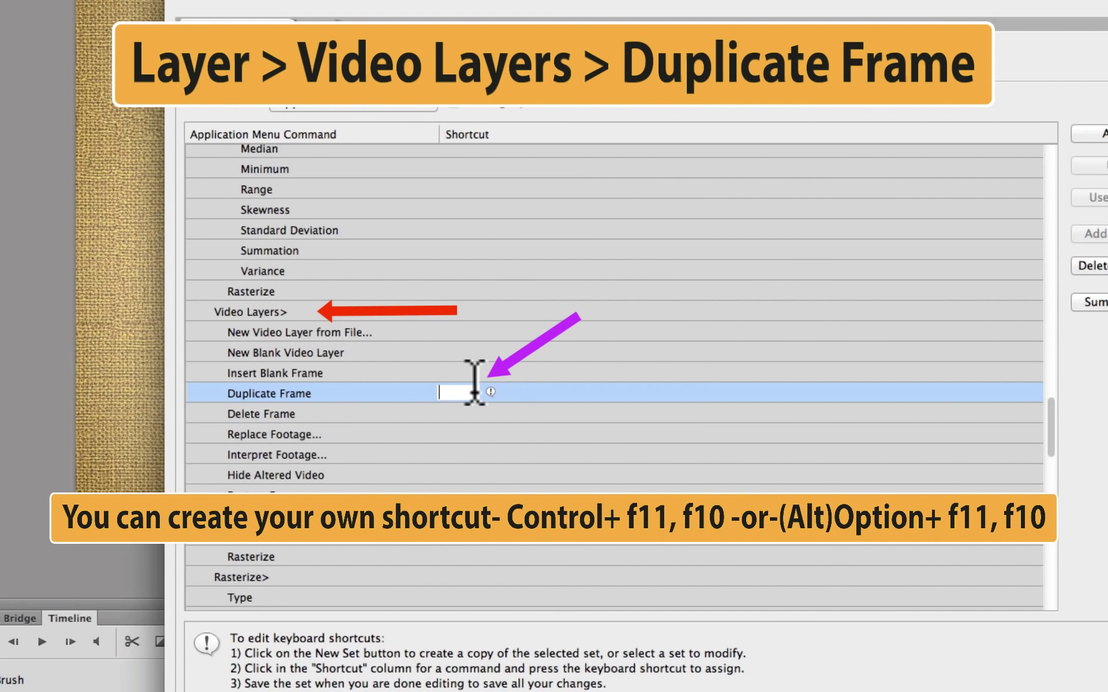
# - Assign Duplicate Frame the conflict-free shortcut Opt+F11, accept it and save with OK
pyautogui.press('F10')
pyautogui.press('F9')
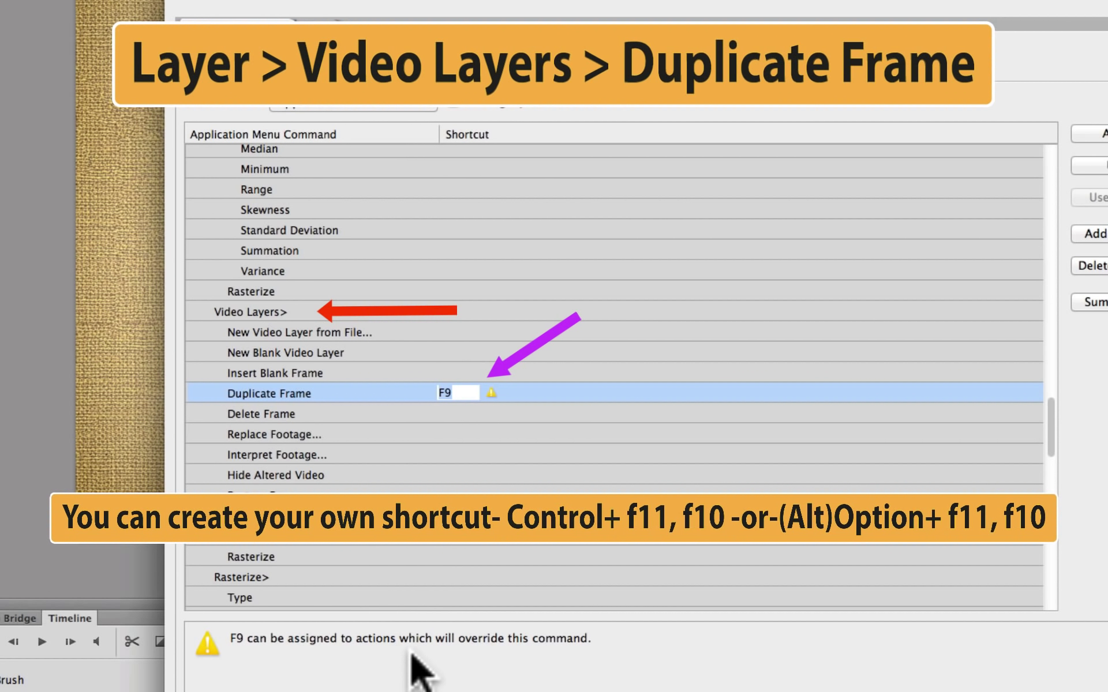
pyautogui.hotkey('alt', 'F10')
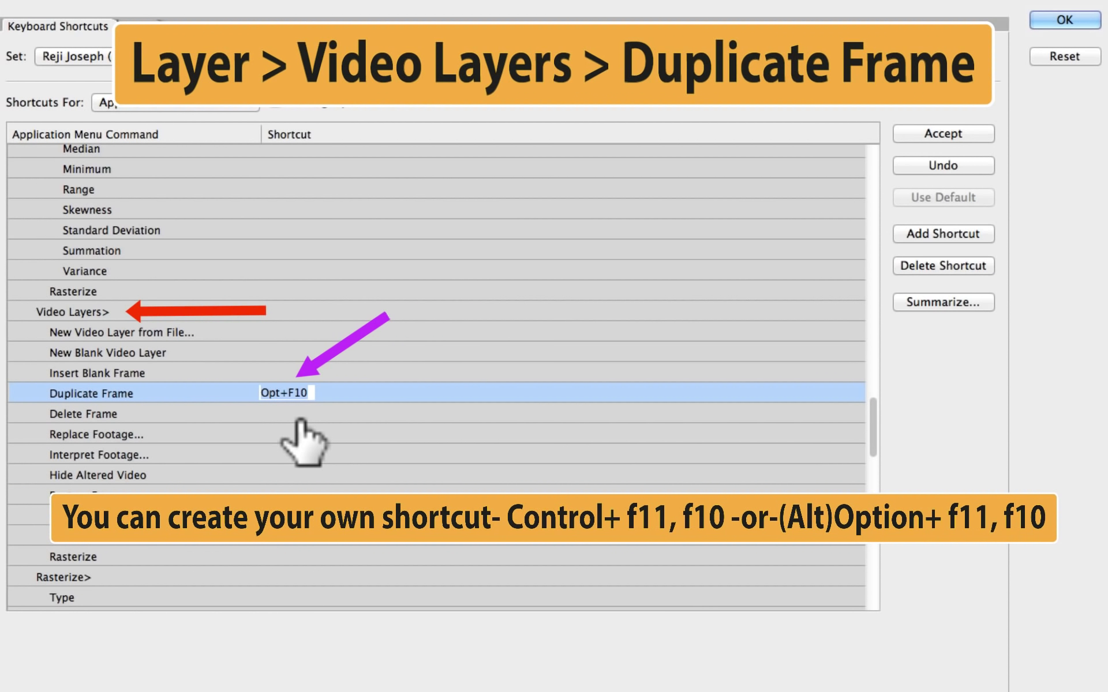
pyautogui.hotkey('alt', 'F11')
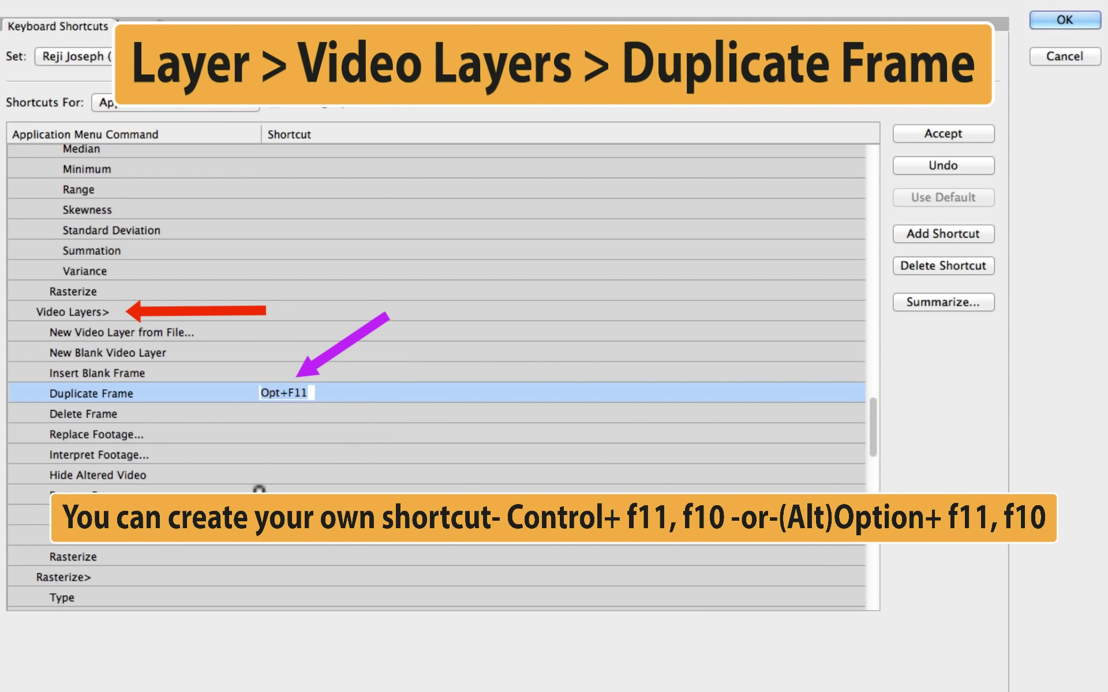
pyautogui.click(947, 136)
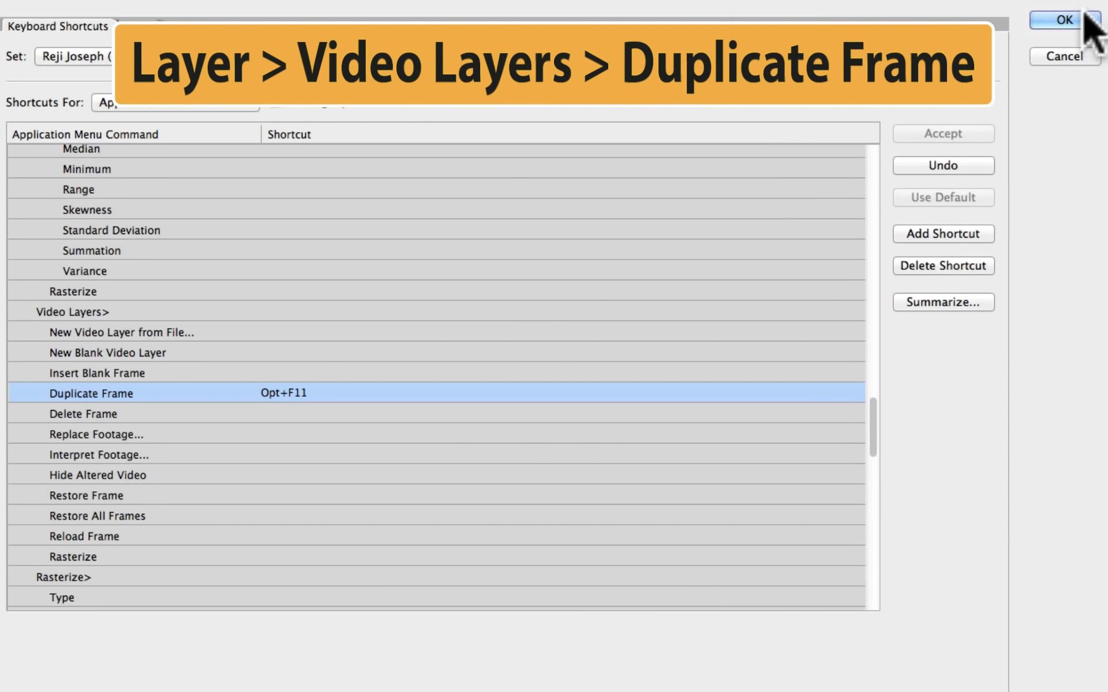
pyautogui.click(1074, 21)
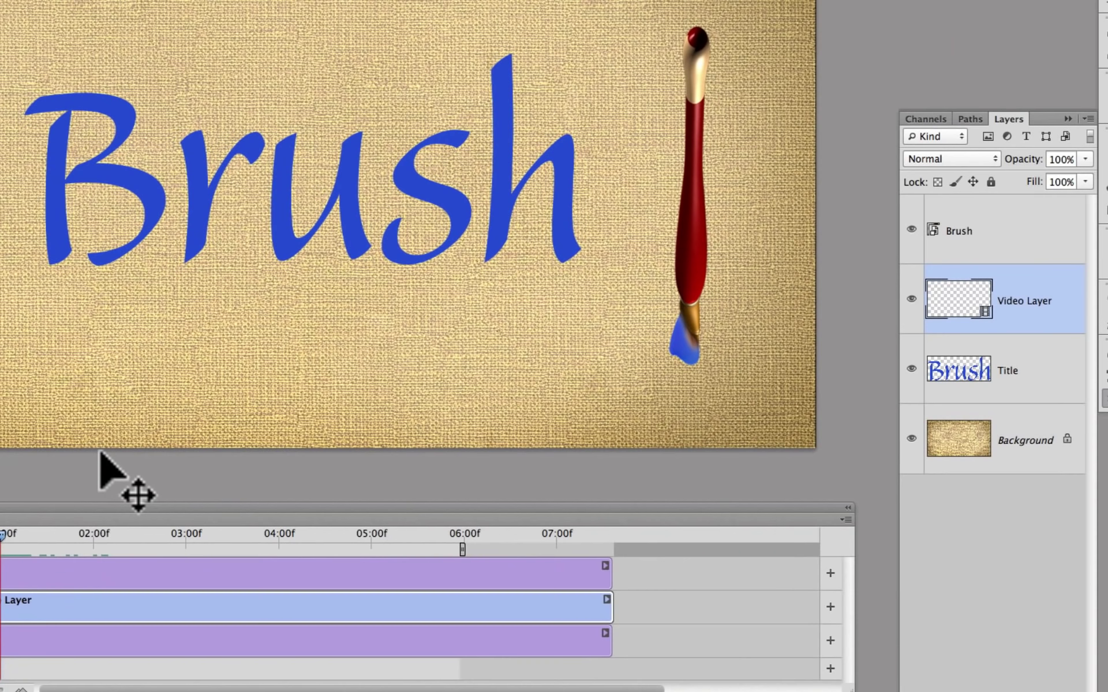
# - Load the Title layer's pixels as a selection, fade it to 19% opacity, and select Video Layer
pyautogui.rightClick(971, 371)
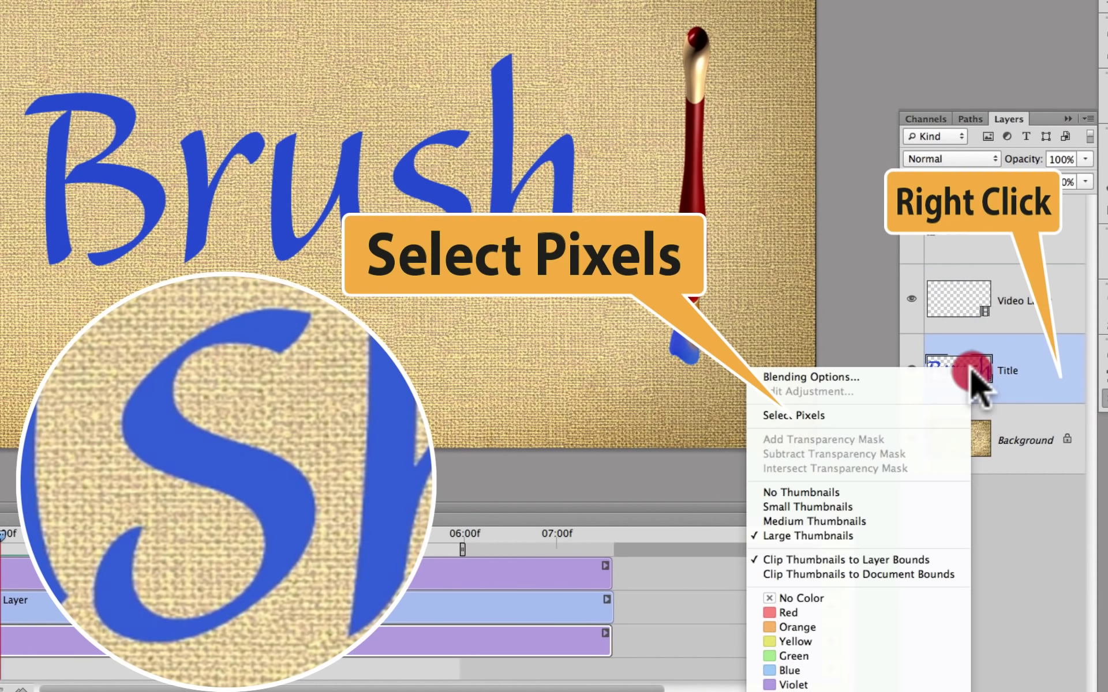
pyautogui.click(837, 415)
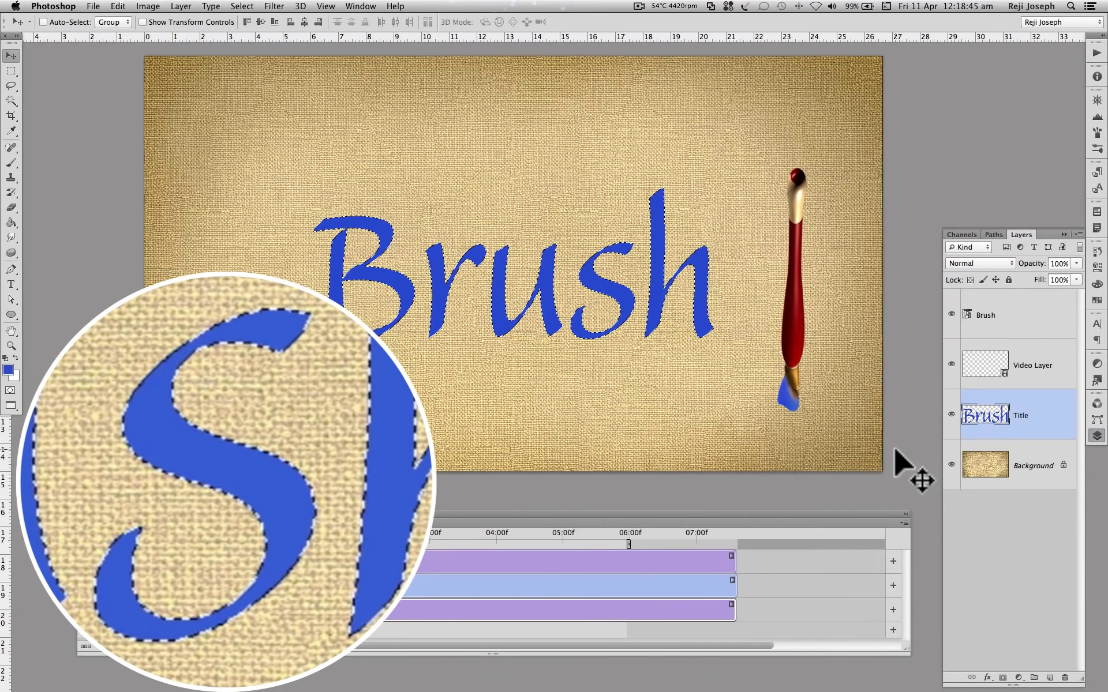
pyautogui.click(1076, 264)
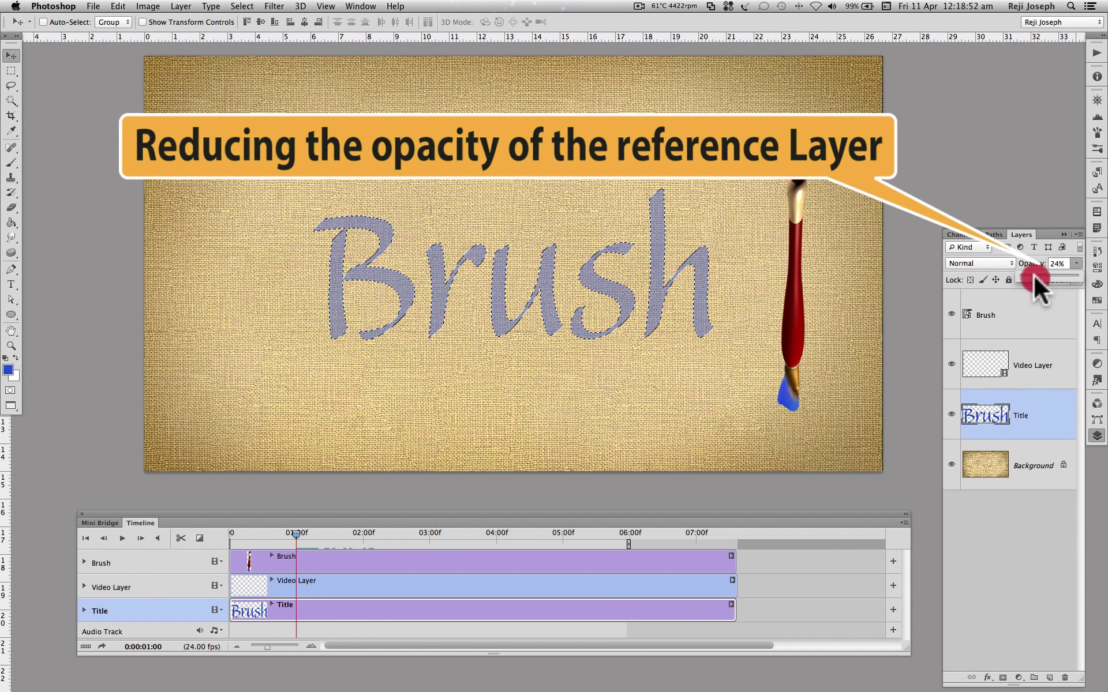
pyautogui.click(1063, 371)
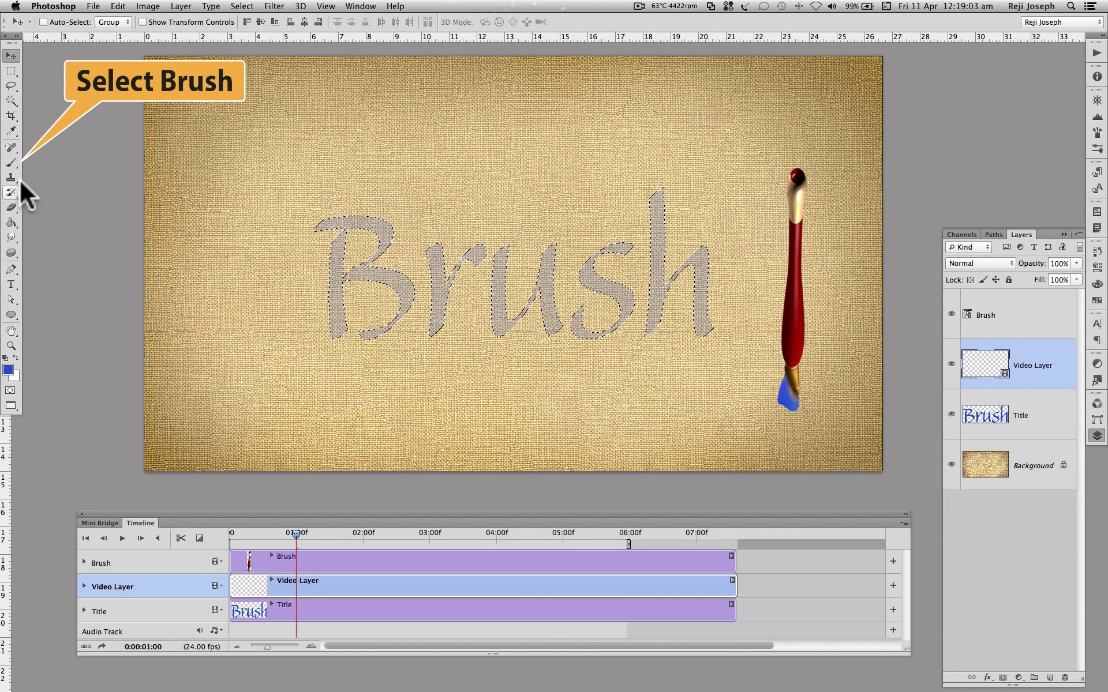
# - Set up the Brush tool with a 45 px tip and dab blue at the top of the B
pyautogui.click(11, 163)
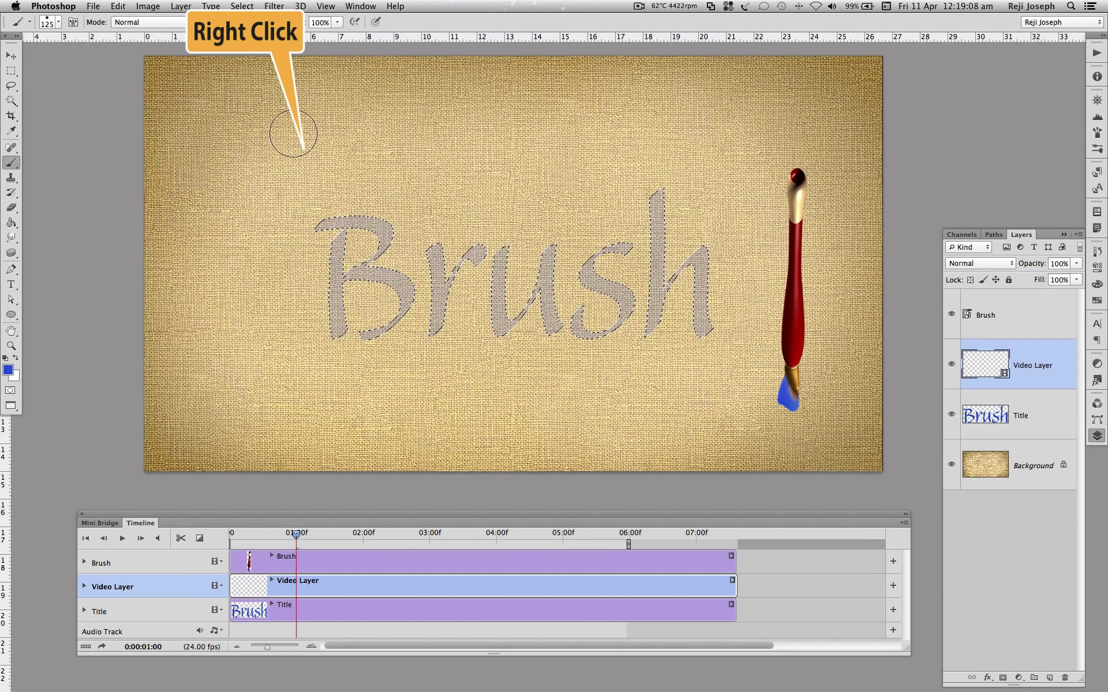
pyautogui.rightClick(293, 133)
pyautogui.doubleClick(505, 223)
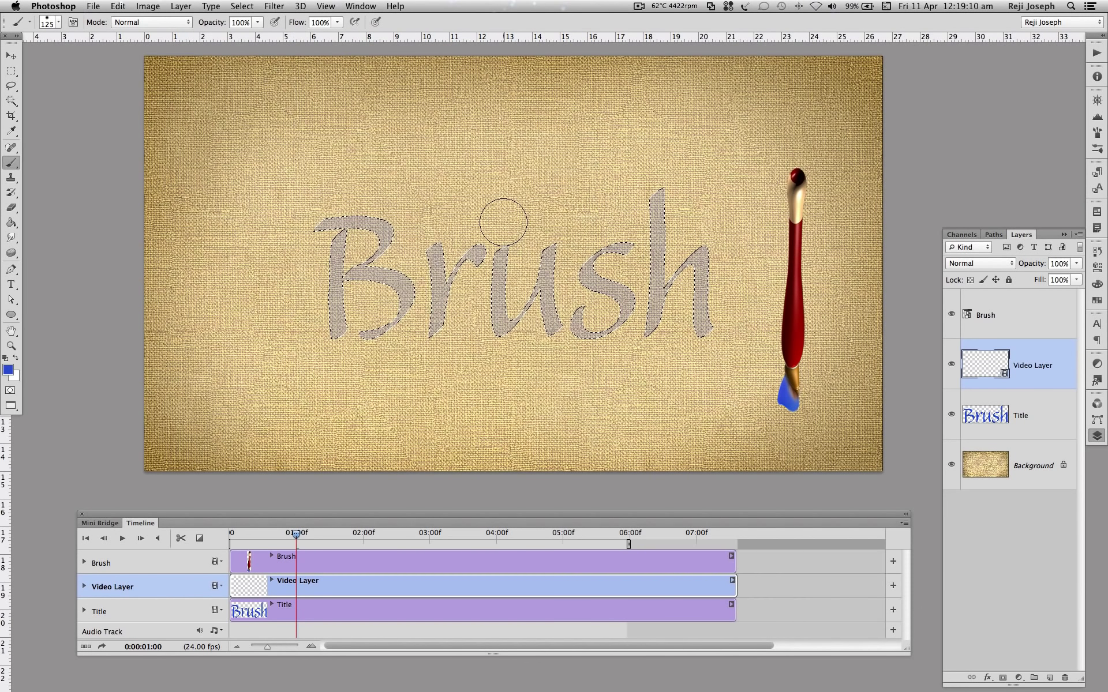
pyautogui.click(56, 19)
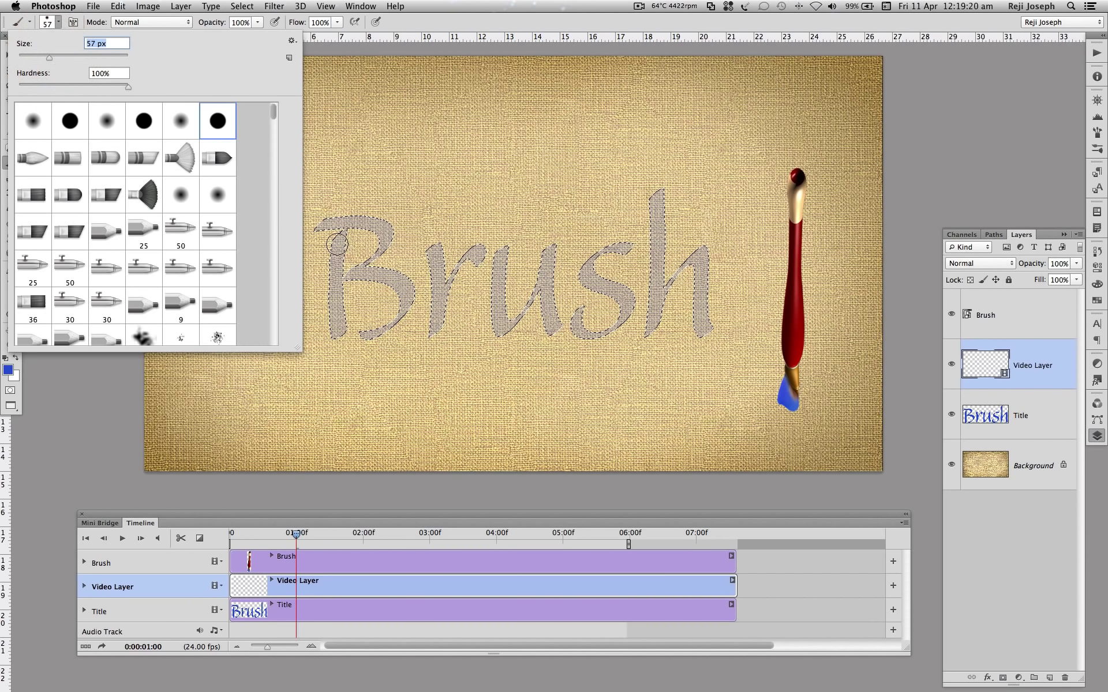
pyautogui.click(343, 104)
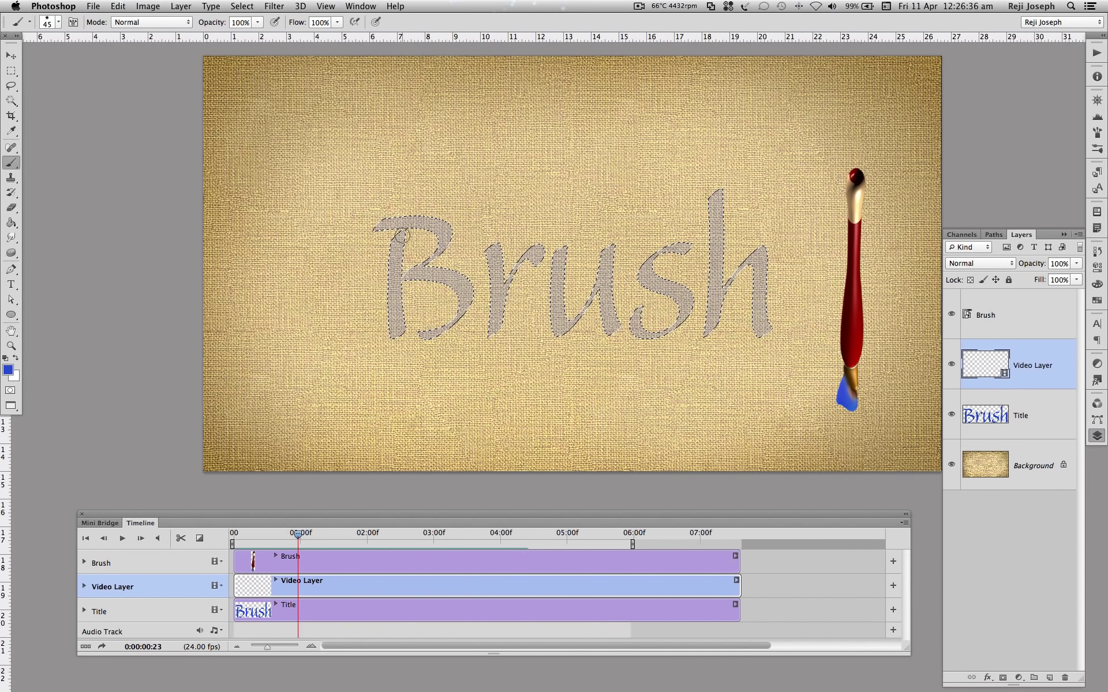
pyautogui.click(401, 235)
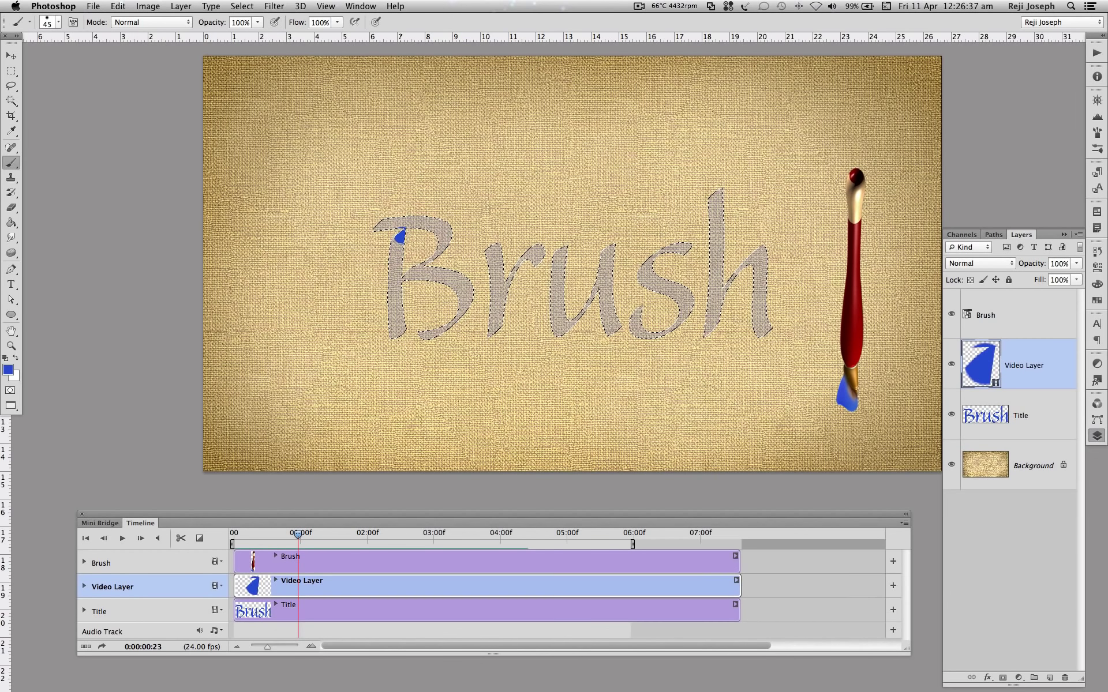
# - Duplicate the frame and extend the blue stroke partway down the B's stem
pyautogui.click(180, 6)
pyautogui.moveTo(202, 206)
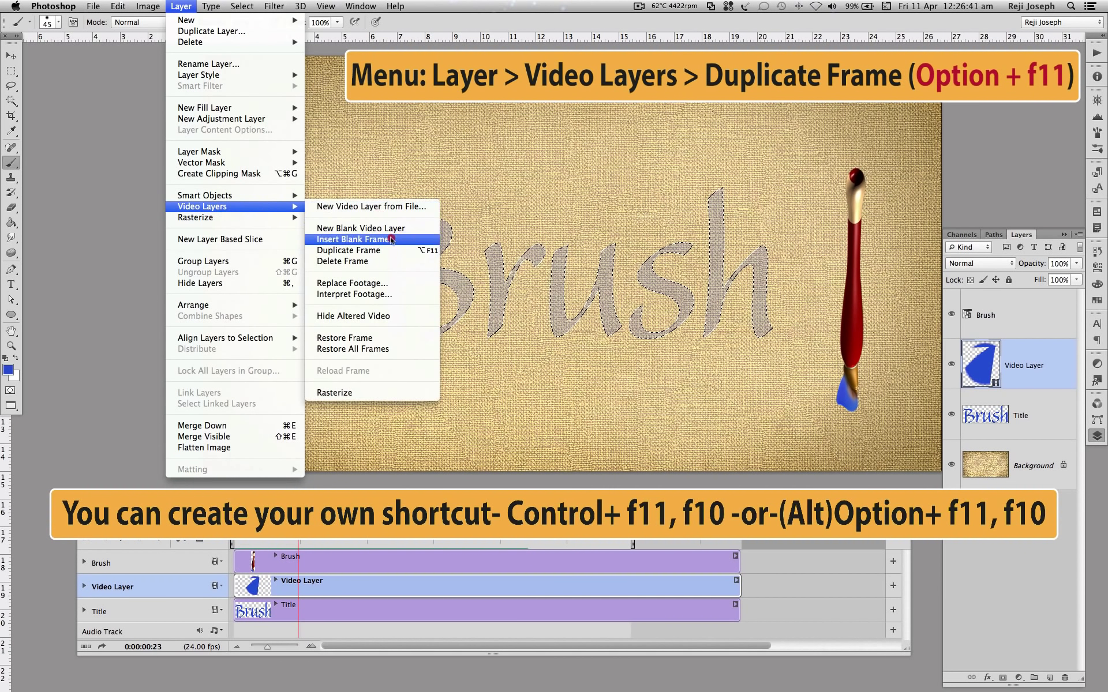
pyautogui.click(390, 251)
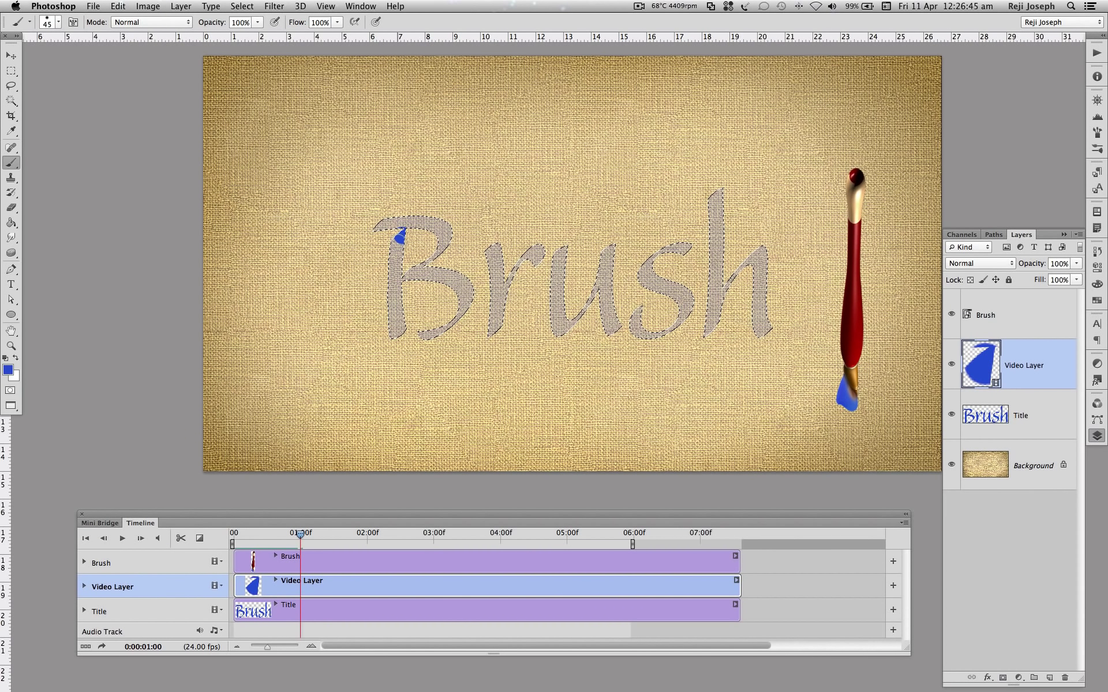
pyautogui.moveTo(400, 234); pyautogui.dragTo(395, 242)
pyautogui.click(181, 6)
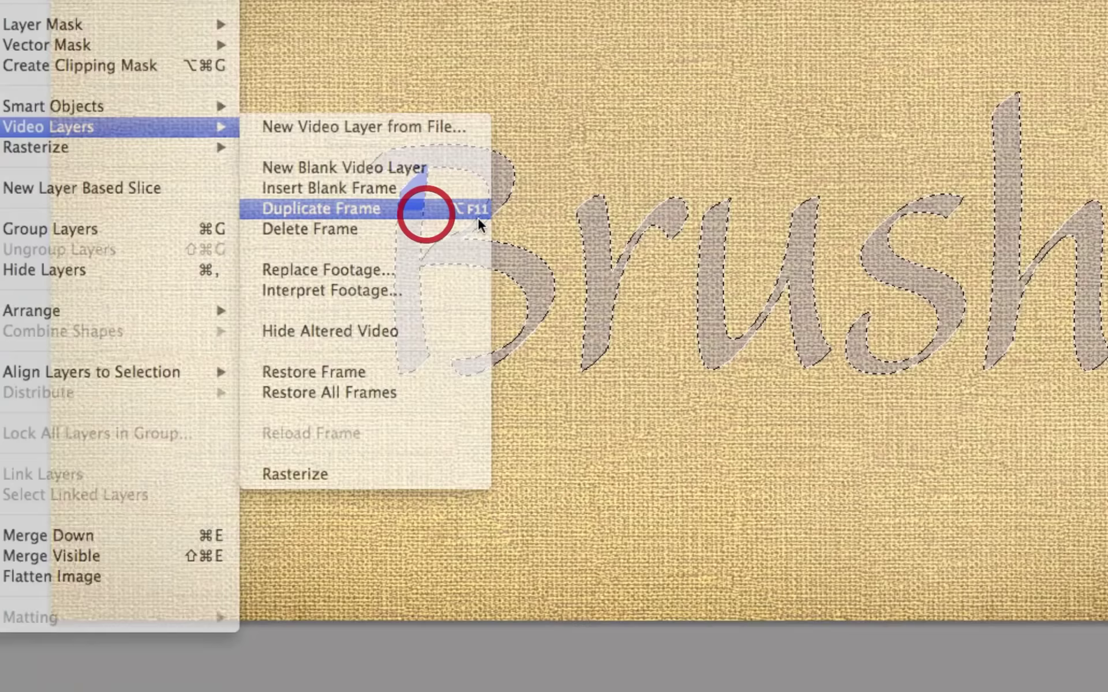
pyautogui.click(443, 180)
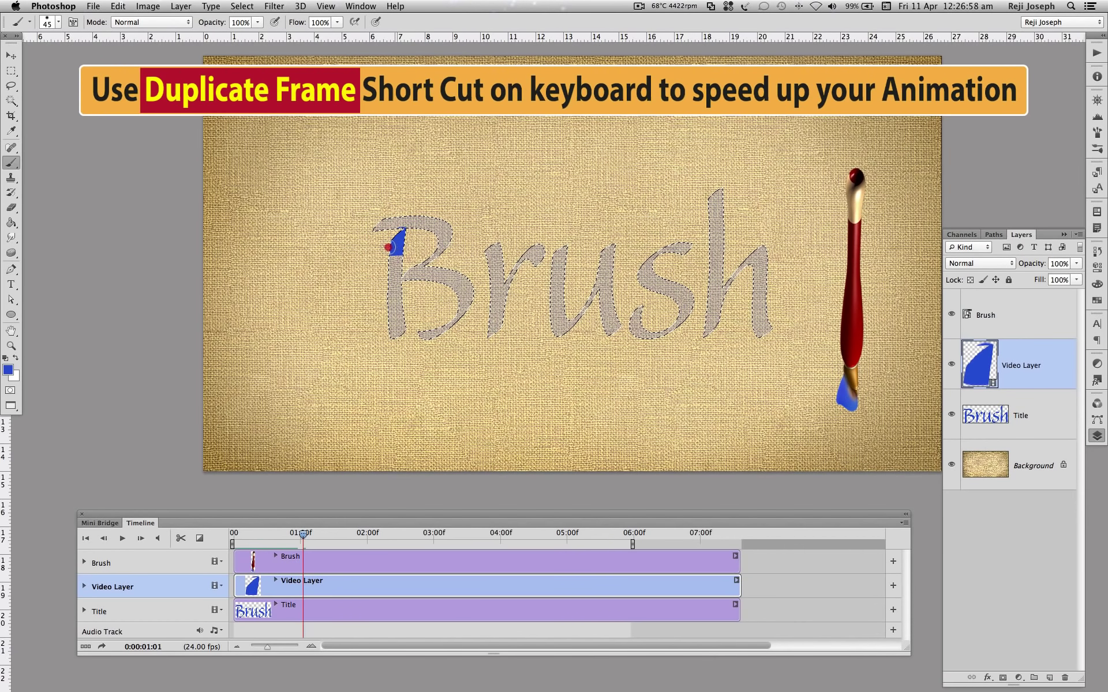
# - Keep duplicating frames with Ctrl+Alt+J while painting the stem down to its base, then step back one frame
pyautogui.hotkey('ctrl', 'alt', 'j')
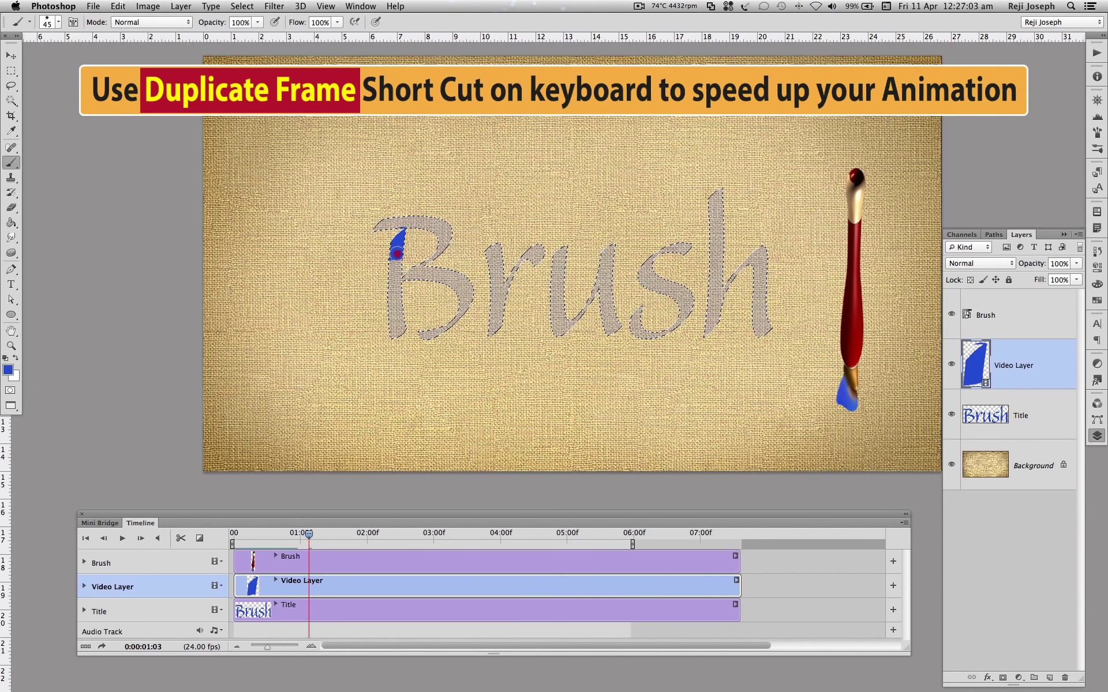
pyautogui.hotkey('ctrl', 'alt', 'j')
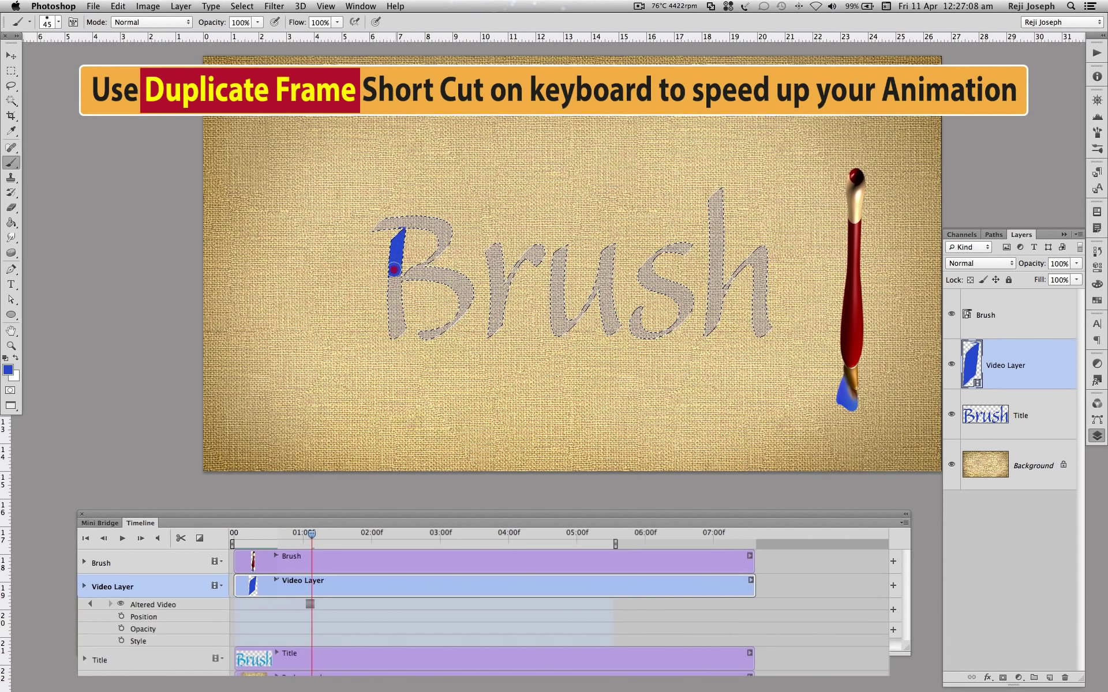
pyautogui.moveTo(396, 257); pyautogui.dragTo(393, 291)
pyautogui.hotkey('ctrl', 'alt', 'j')
pyautogui.hotkey('ctrl', 'alt', 'j')
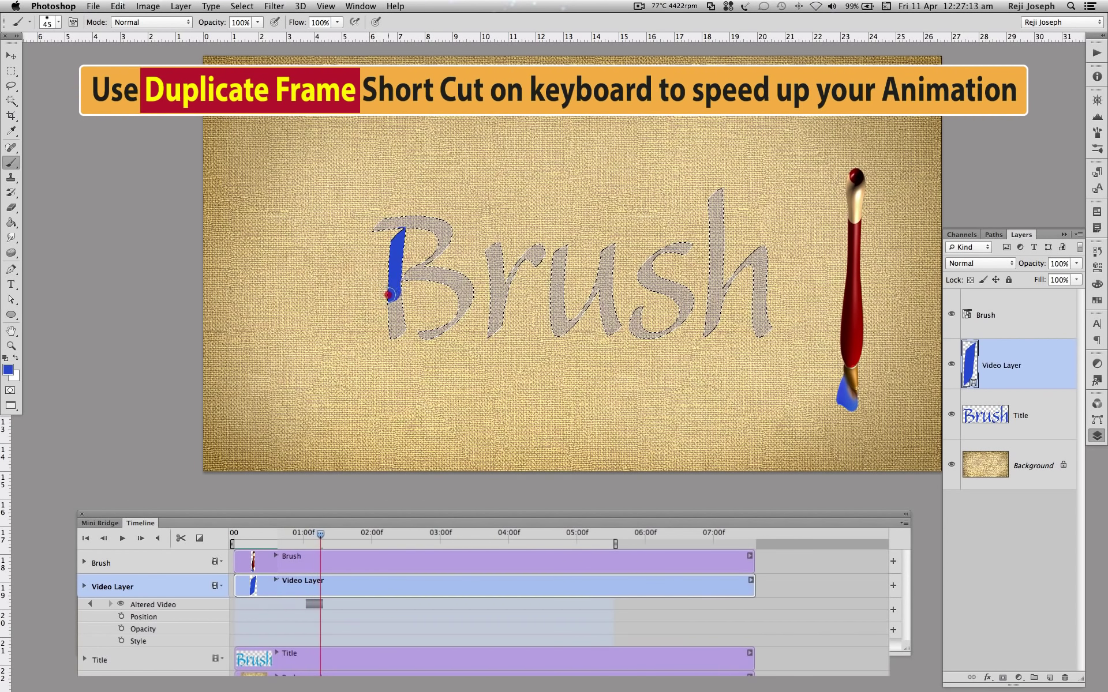
pyautogui.click(394, 292)
pyautogui.hotkey('ctrl', 'alt', 'j')
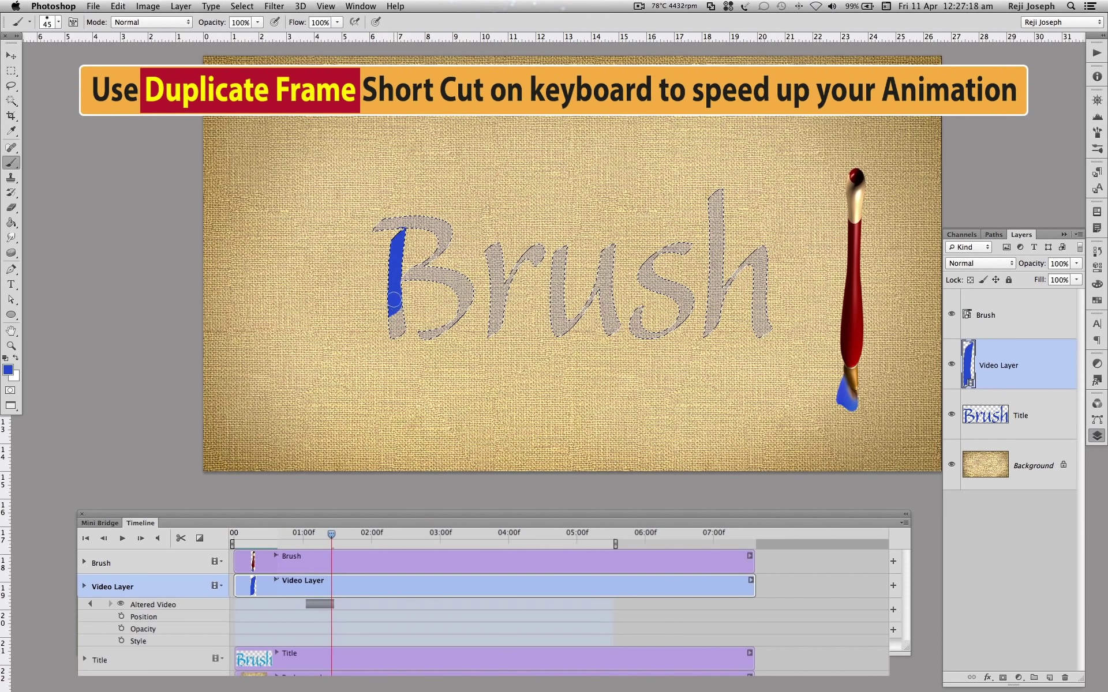
pyautogui.click(395, 319)
pyautogui.hotkey('ctrl', 'alt', 'j')
pyautogui.click(394, 334)
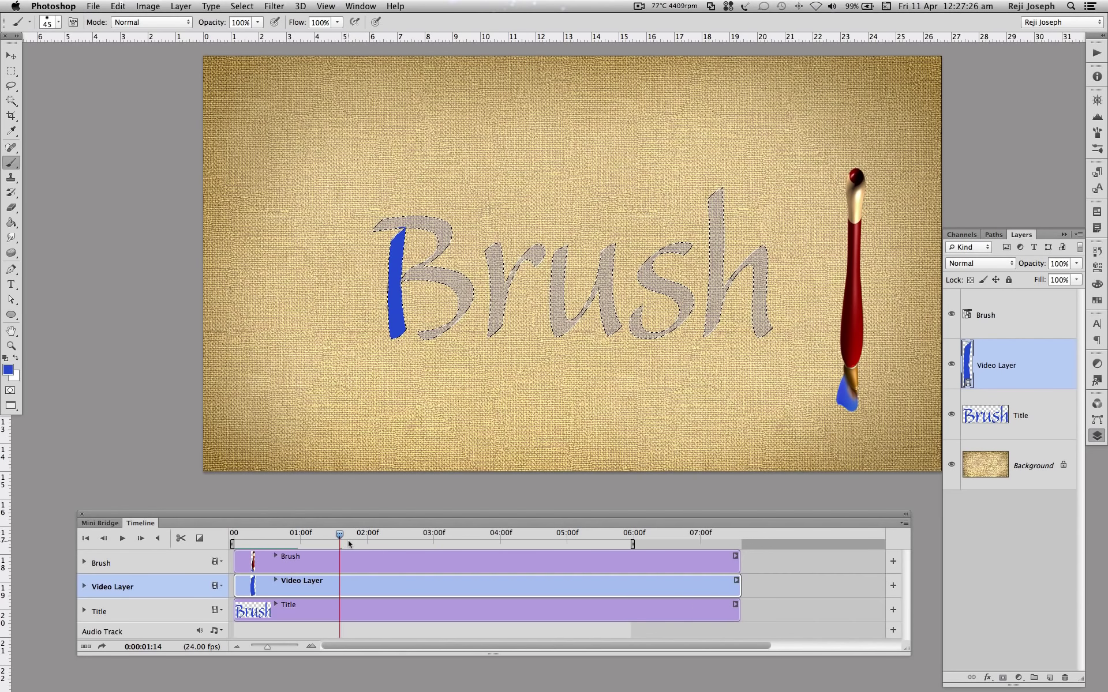
pyautogui.moveTo(339, 535); pyautogui.dragTo(327, 537)
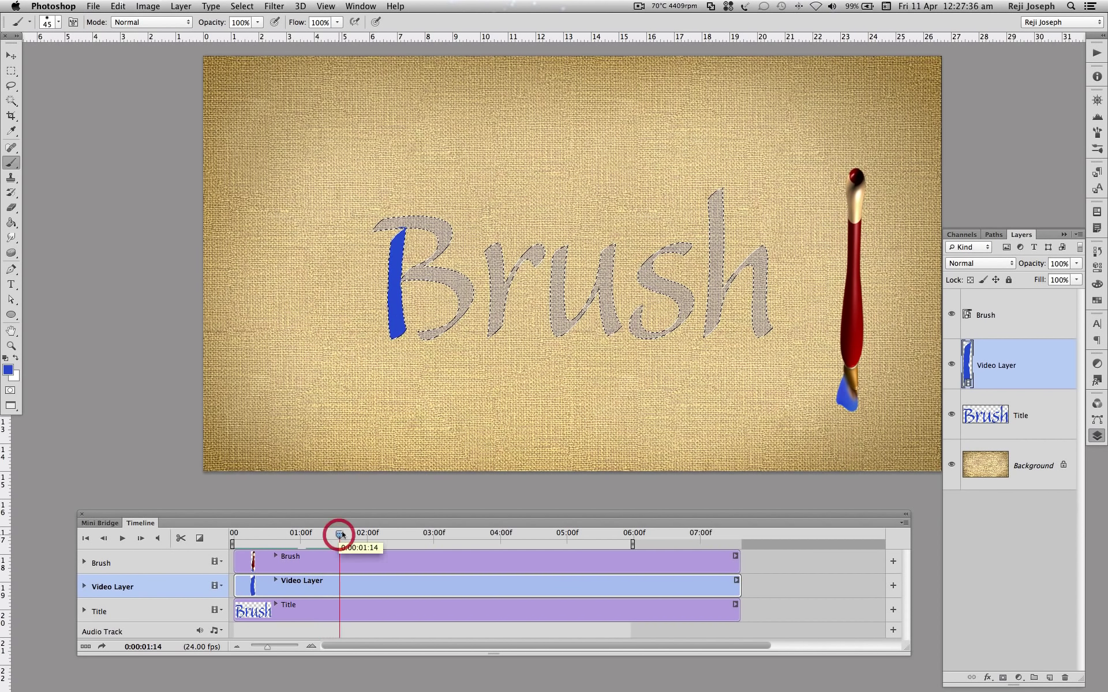
# - Paint the top of the B and the r blue across new duplicated frames
pyautogui.moveTo(327, 537); pyautogui.dragTo(344, 536)
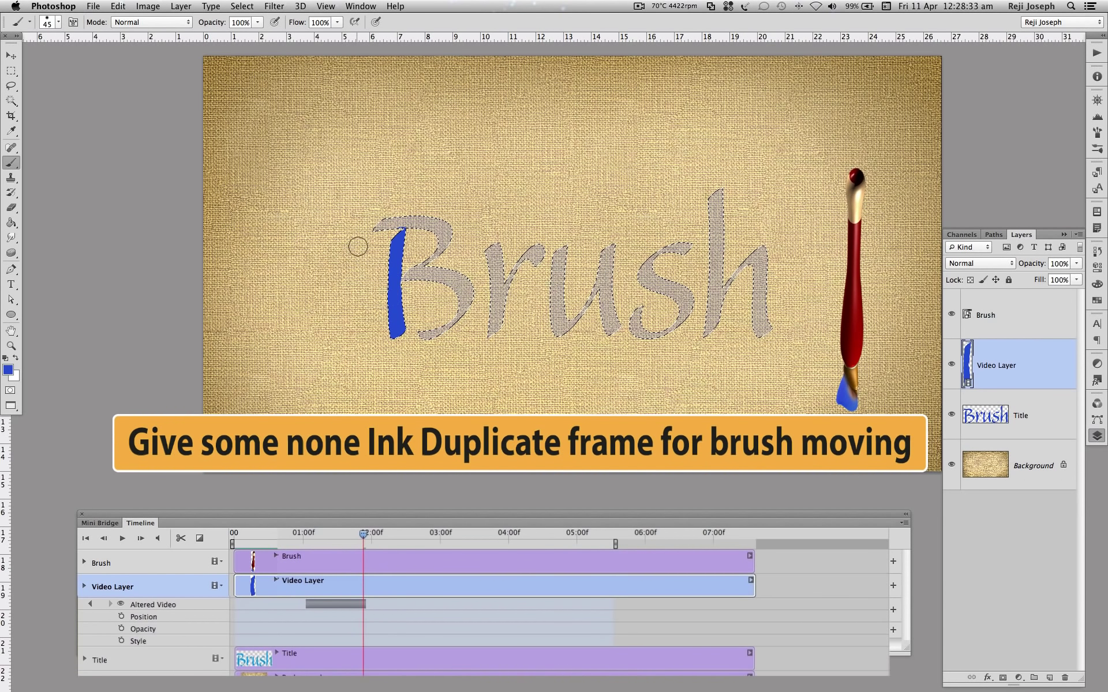
pyautogui.moveTo(375, 229)
pyautogui.mouseDown()
pyautogui.moveTo(448, 228)
pyautogui.moveTo(417, 268)
pyautogui.moveTo(470, 297)
pyautogui.moveTo(456, 314)
pyautogui.moveTo(498, 346)
pyautogui.mouseUp()
pyautogui.press('Right')
pyautogui.press('Right')
pyautogui.press('Right')
pyautogui.press('Right')
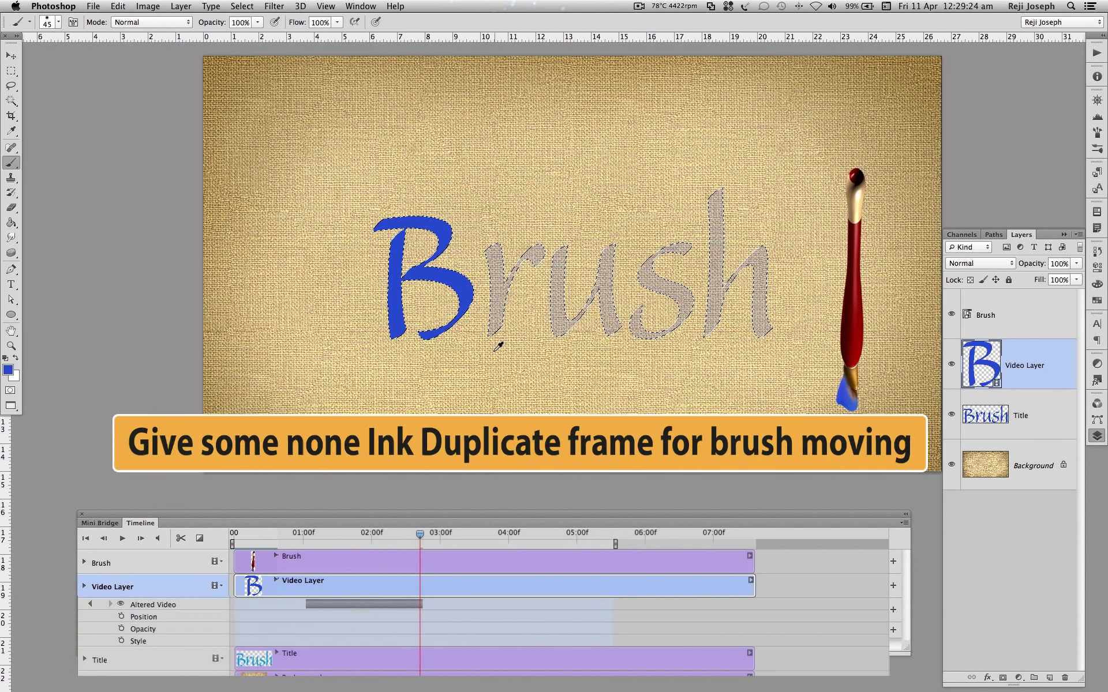
pyautogui.press('Right')
pyautogui.press('Right')
pyautogui.press('Right')
pyautogui.click(491, 259)
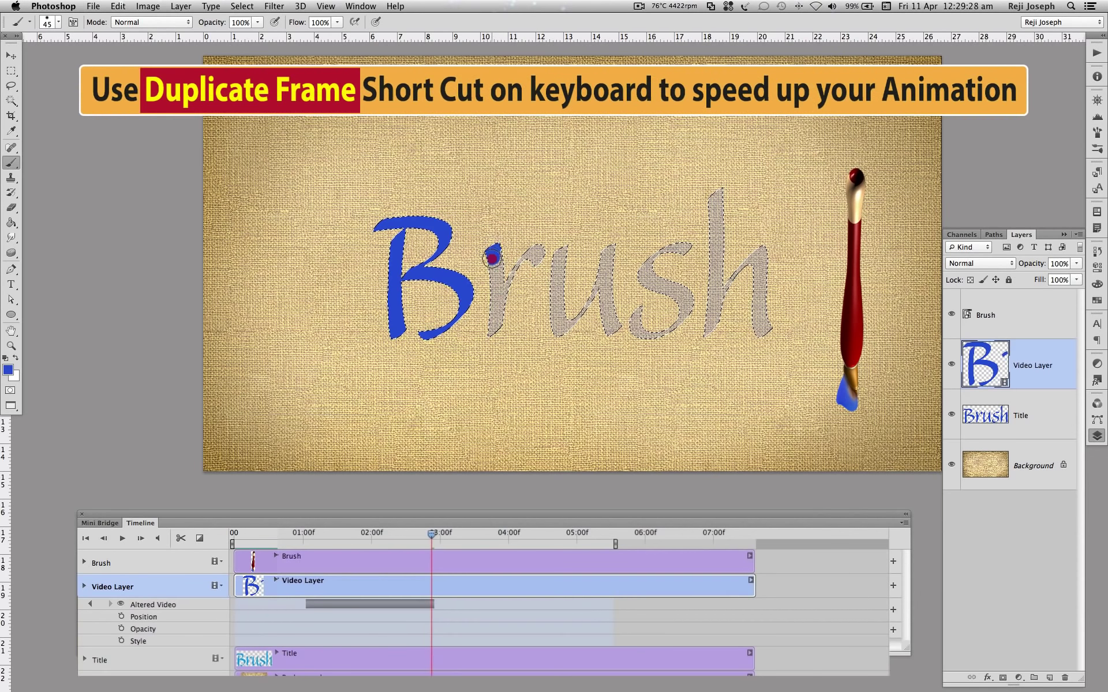
pyautogui.press('Right')
pyautogui.press('Right')
pyautogui.press('Right')
pyautogui.moveTo(494, 289)
pyautogui.mouseDown()
pyautogui.moveTo(497, 309)
pyautogui.moveTo(526, 253)
pyautogui.moveTo(535, 258)
pyautogui.mouseUp()
pyautogui.press('Right')
pyautogui.press('Right')
pyautogui.press('Right')
pyautogui.press('Right')
# - Add empty movement frames and paint both strokes of the u blue
pyautogui.press('Right')
pyautogui.press('Right')
pyautogui.press('Right')
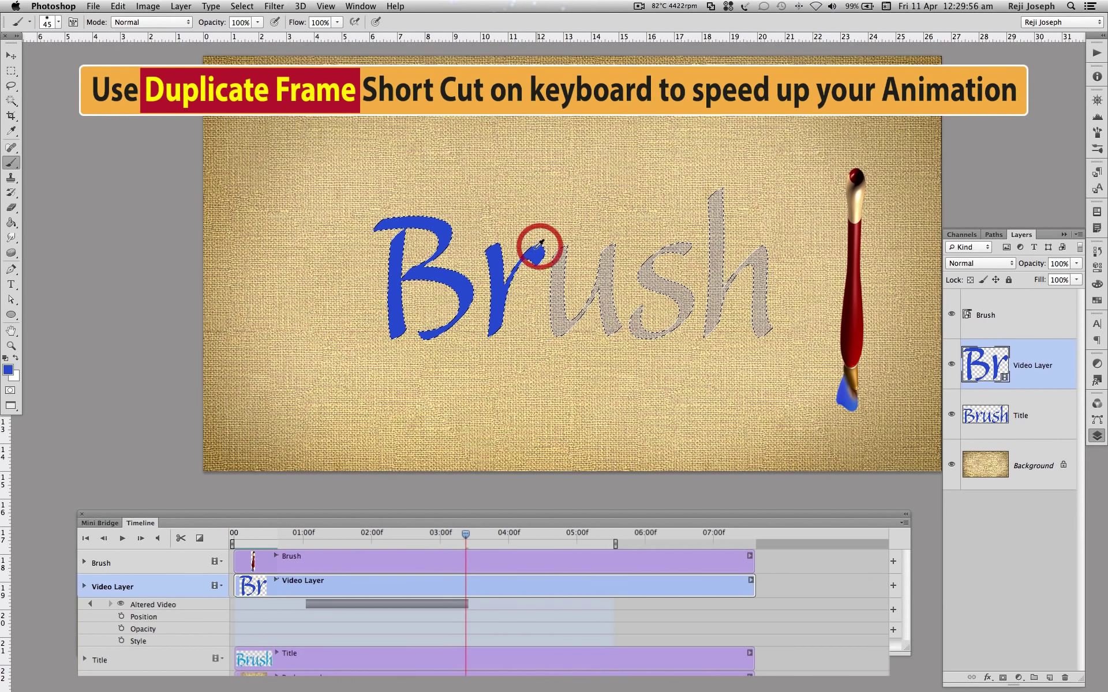
pyautogui.press('Right')
pyautogui.press('Right')
pyautogui.press('Right')
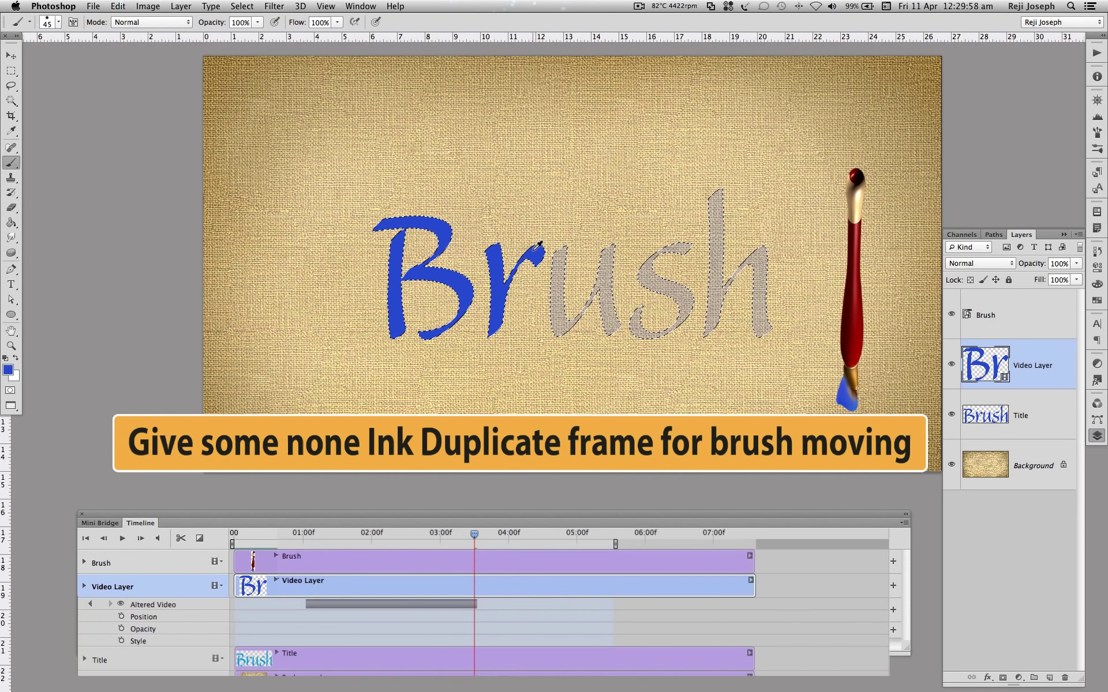
pyautogui.press('Right')
pyautogui.press('Right')
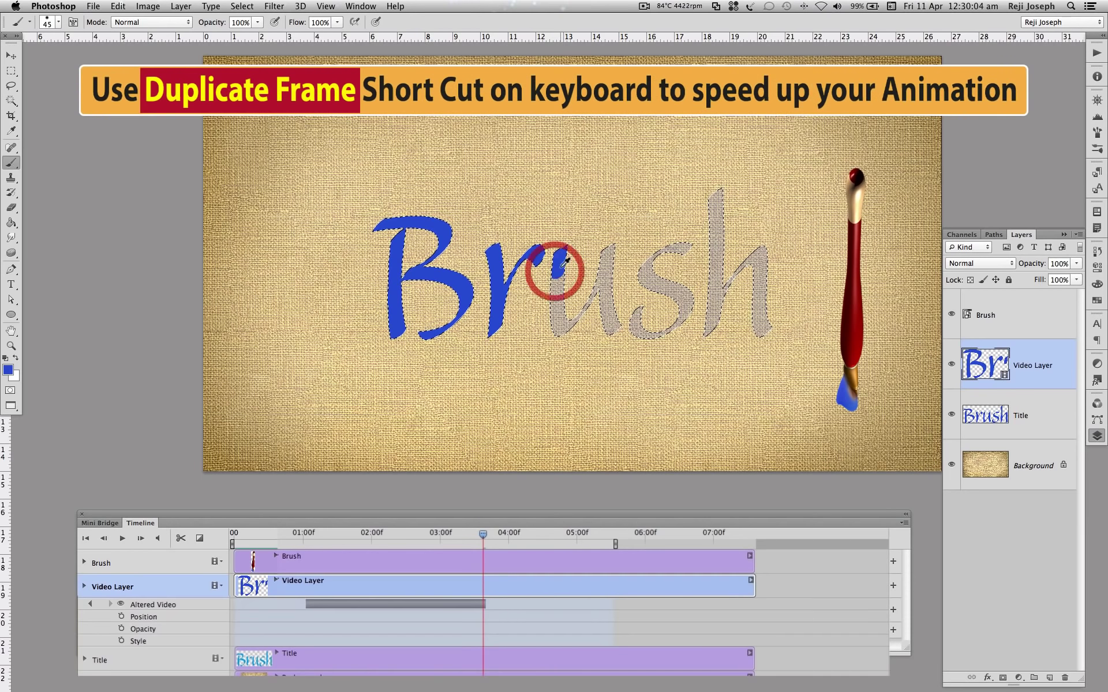
pyautogui.moveTo(565, 239)
pyautogui.mouseDown()
pyautogui.moveTo(552, 299)
pyautogui.moveTo(581, 310)
pyautogui.moveTo(592, 291)
pyautogui.moveTo(602, 312)
pyautogui.mouseUp()
pyautogui.press('Right')
pyautogui.press('Right')
pyautogui.press('Right')
pyautogui.press('Right')
pyautogui.press('Right')
pyautogui.press('Right')
pyautogui.press('Right')
pyautogui.press('Right')
pyautogui.press('Right')
pyautogui.press('Right')
pyautogui.scroll(1, 573, 291)
pyautogui.press('Right')
pyautogui.press('Right')
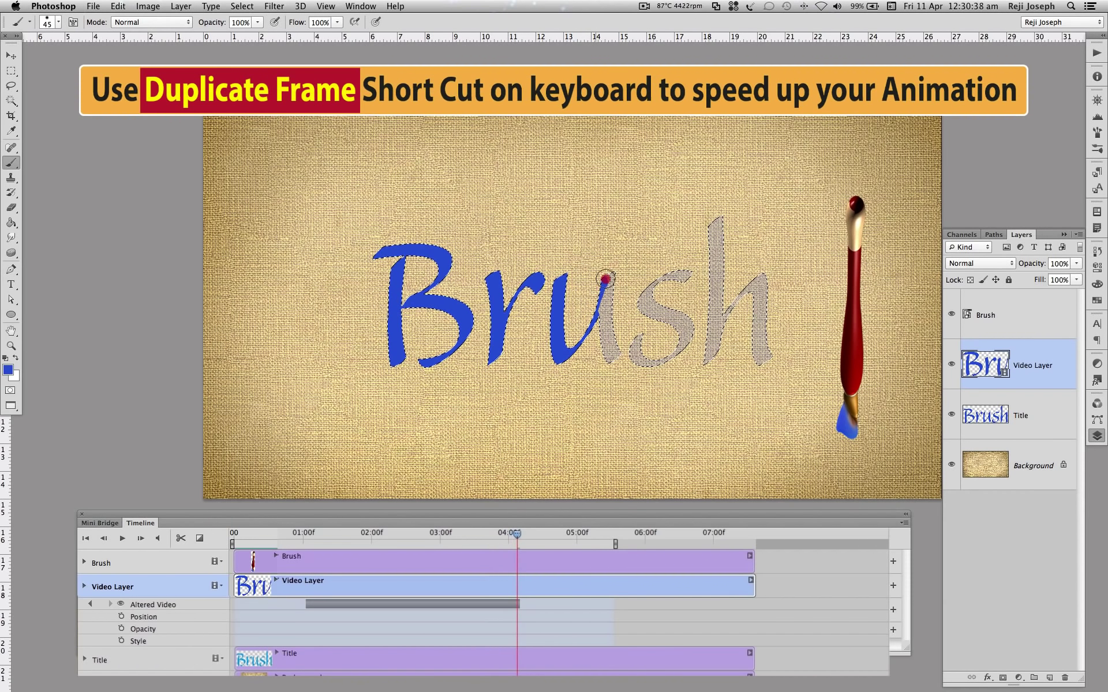
pyautogui.press('Right')
pyautogui.press('Right')
pyautogui.press('Right')
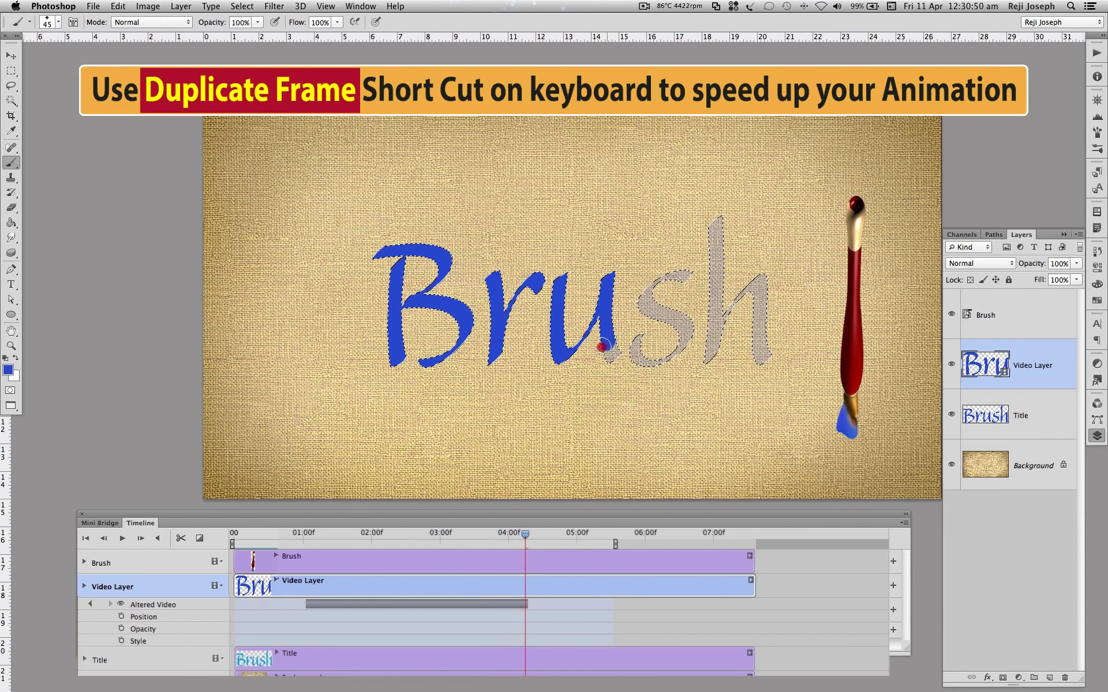
pyautogui.press('Right')
pyautogui.press('Right')
pyautogui.press('Right')
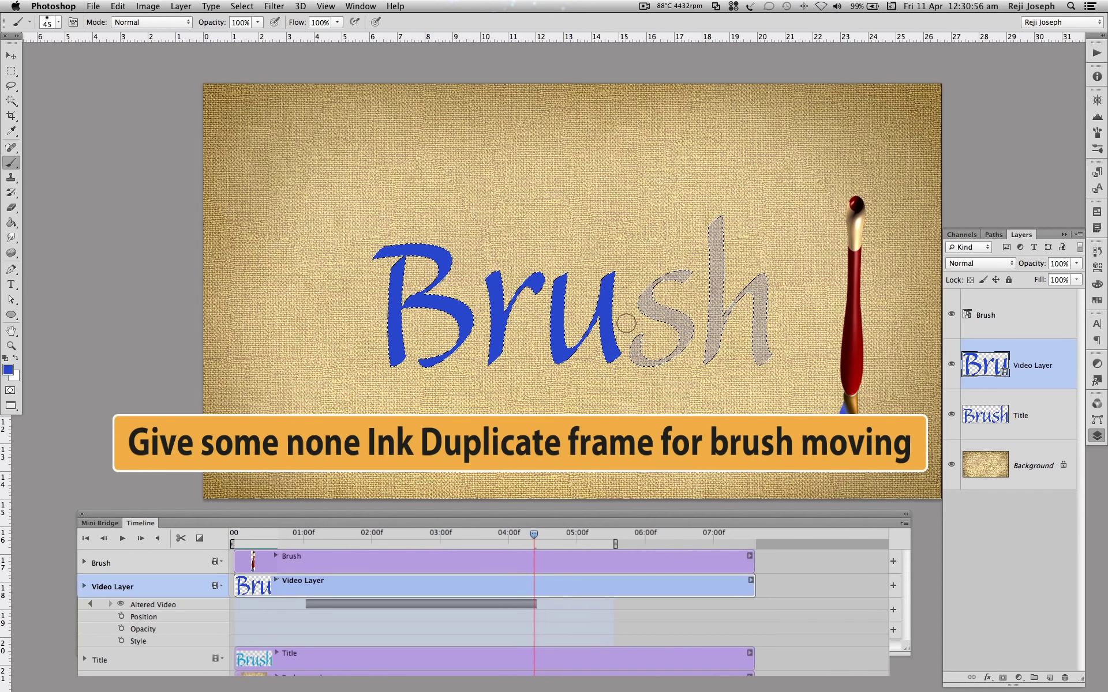
# - Paint the s and the top of the h blue, duplicating frames out to about 8:20
pyautogui.press('Right')
pyautogui.press('Right')
pyautogui.press('Right')
pyautogui.moveTo(663, 279)
pyautogui.mouseDown()
pyautogui.moveTo(690, 272)
pyautogui.moveTo(649, 306)
pyautogui.mouseUp()
pyautogui.press('Right')
pyautogui.press('Right')
pyautogui.press('Right')
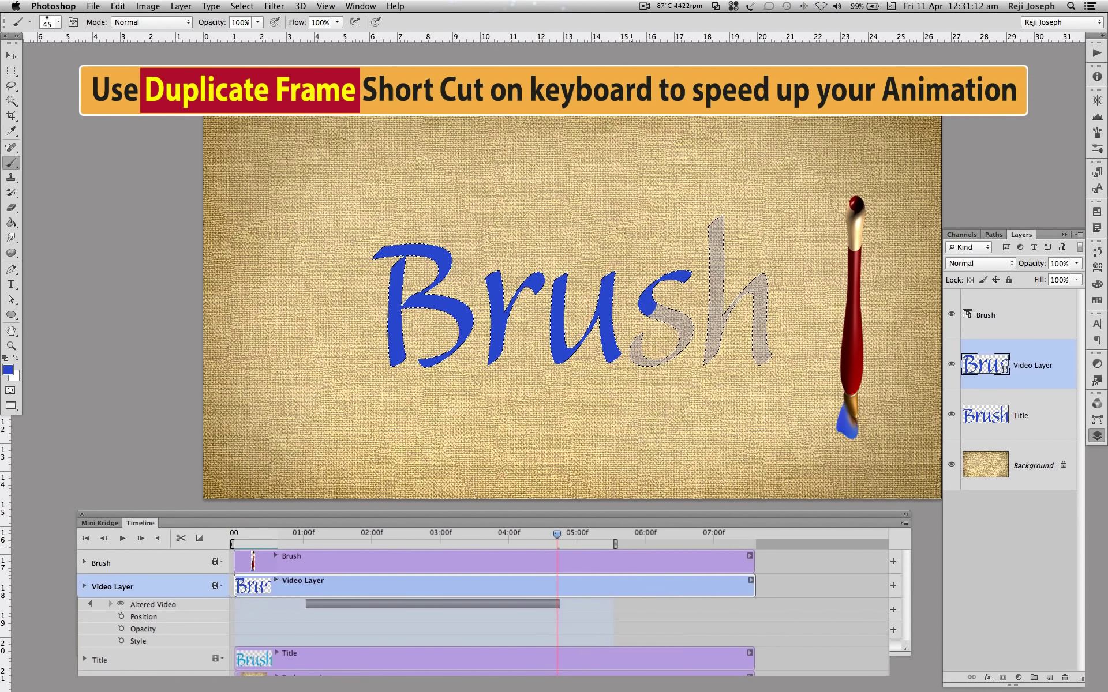
pyautogui.press('Right')
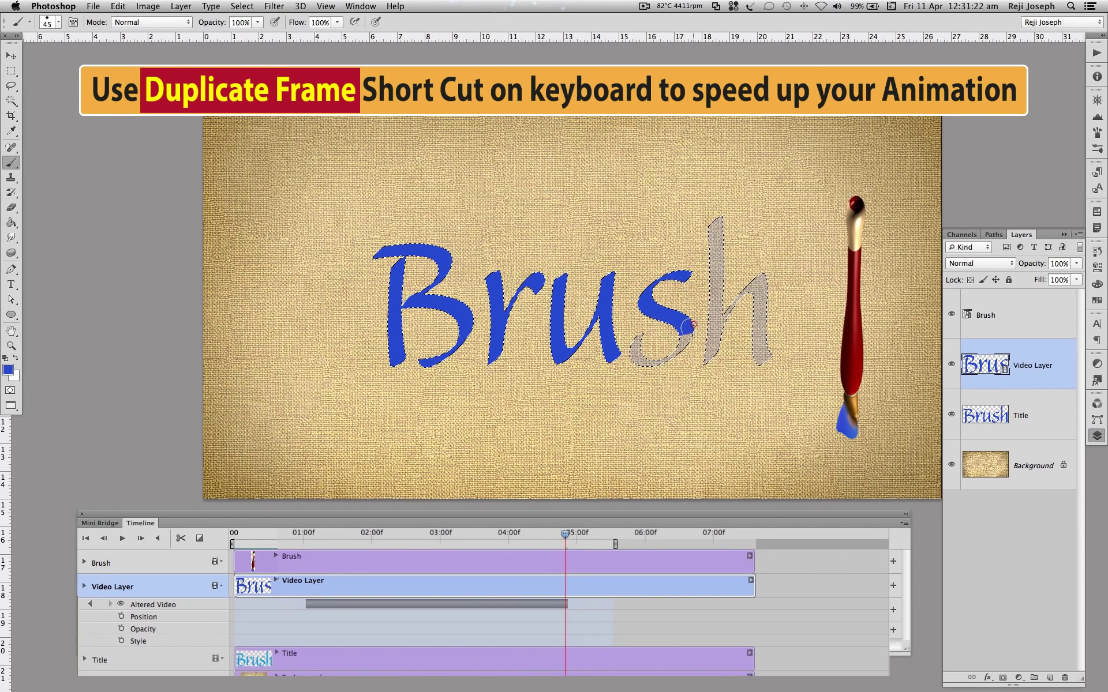
pyautogui.click(636, 352)
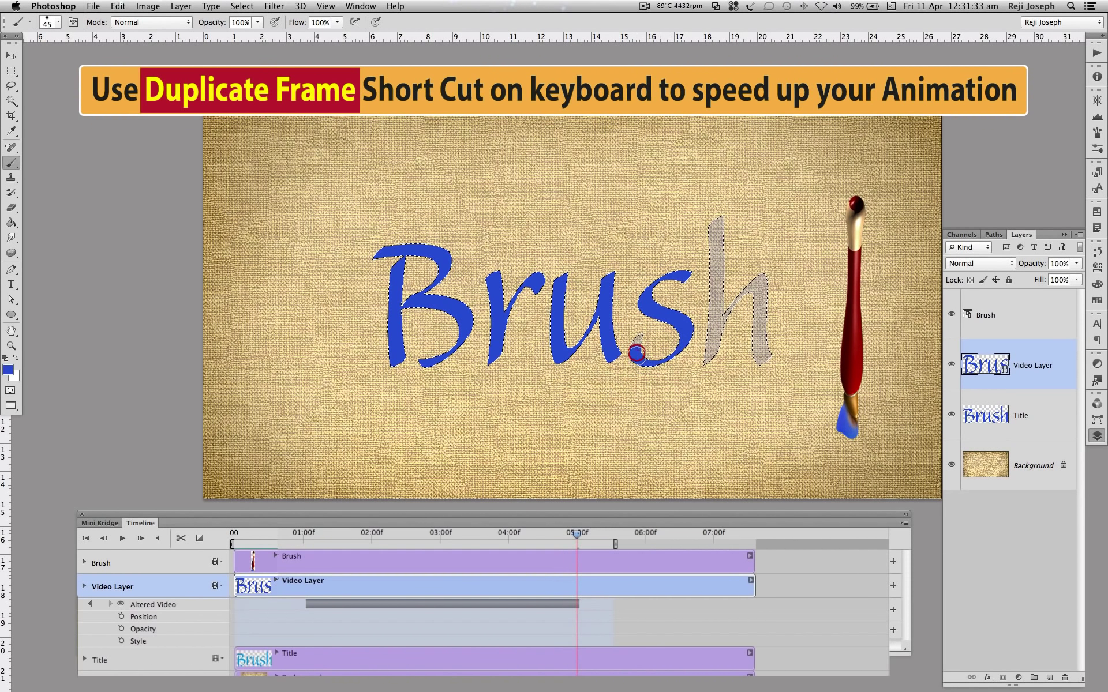
pyautogui.hotkey('ctrl', 'alt', 'shift', 'd')
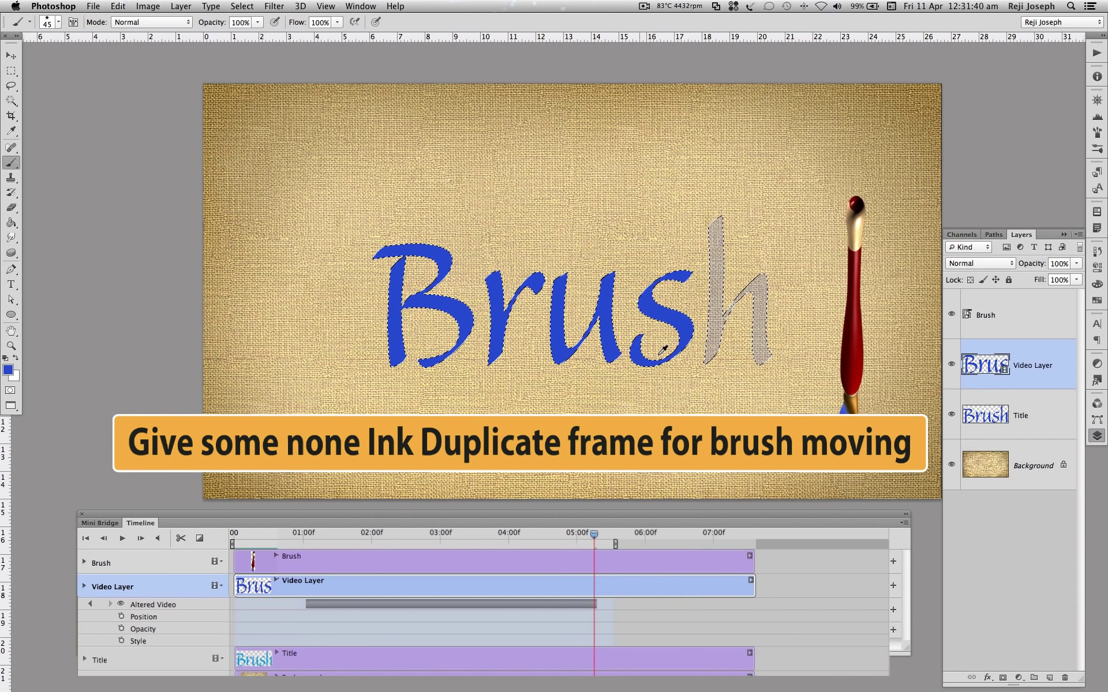
pyautogui.hotkey('ctrl', 'alt', 'shift', 'd')
pyautogui.click(714, 233)
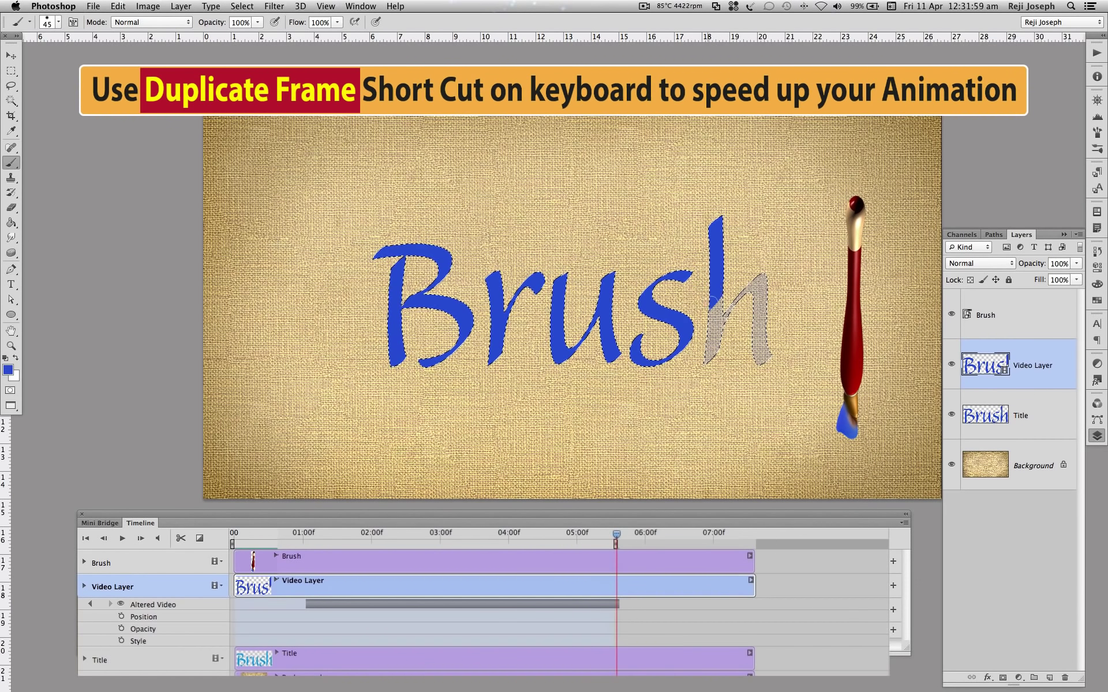
pyautogui.hotkey('ctrl', 'alt', 'shift', 'd')
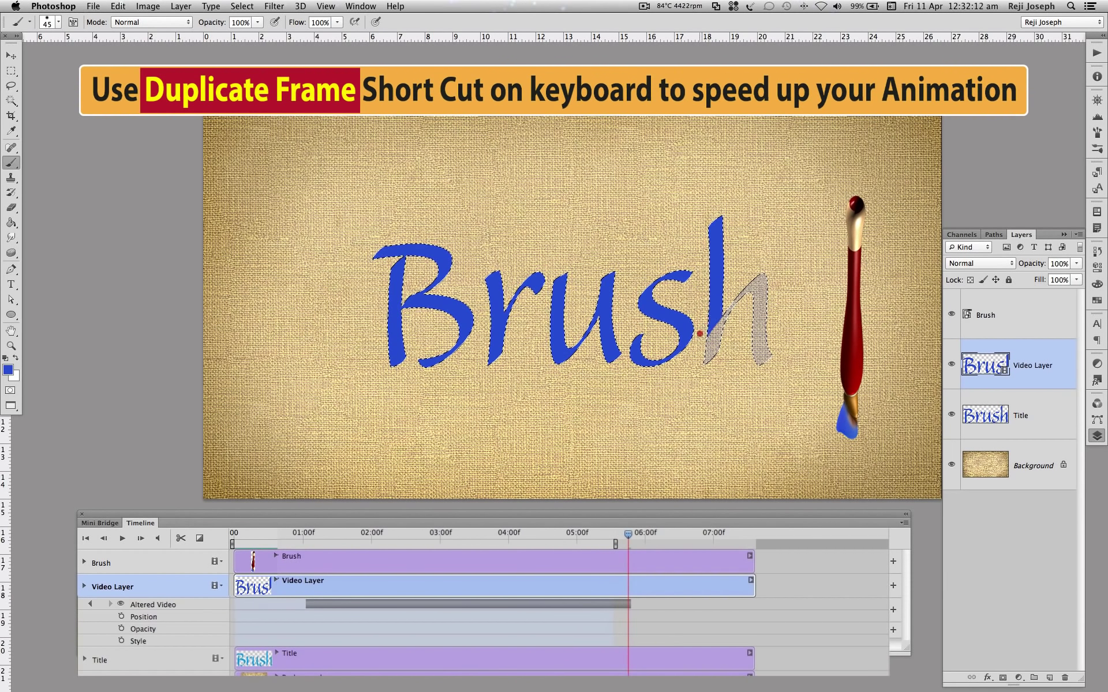
pyautogui.hotkey('ctrl', 'alt', 'shift', 'd')
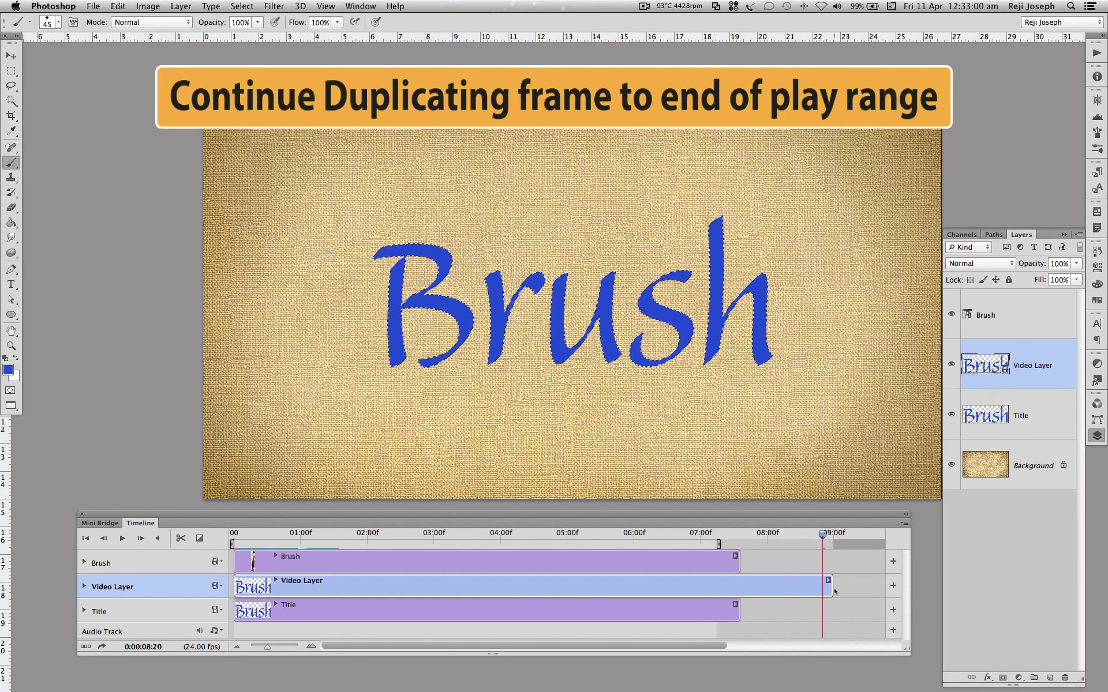
# - Deselect and extend the Video Layer, Title and Brush clips to end at 09:14
pyautogui.moveTo(834, 591); pyautogui.dragTo(873, 608)
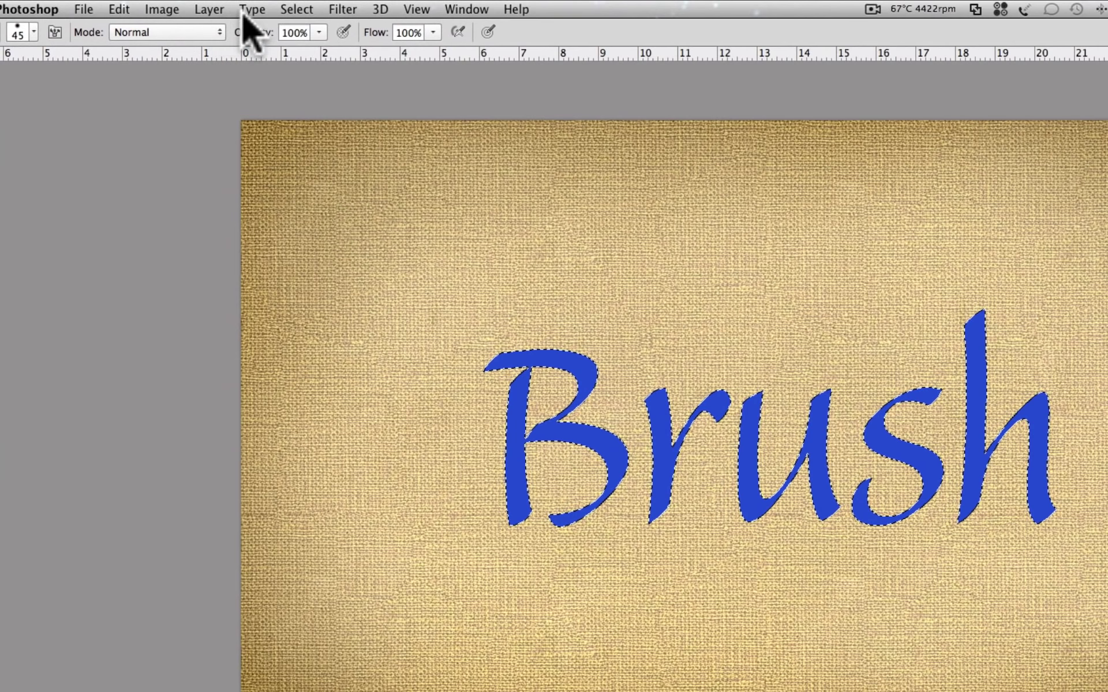
pyautogui.click(239, 6)
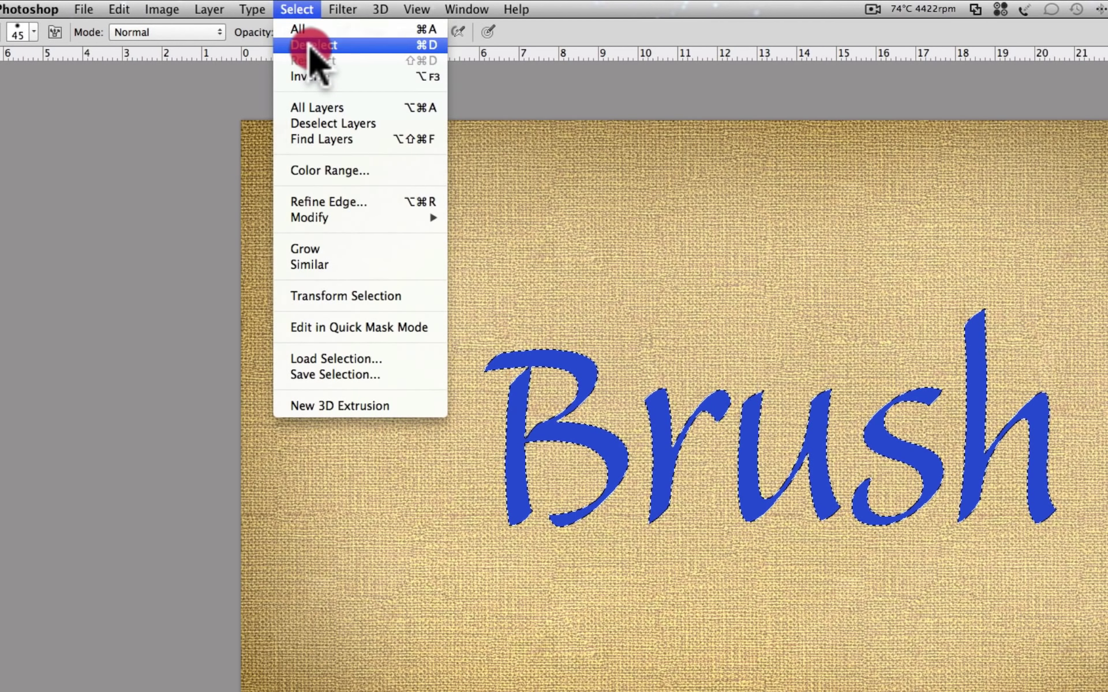
pyautogui.click(310, 46)
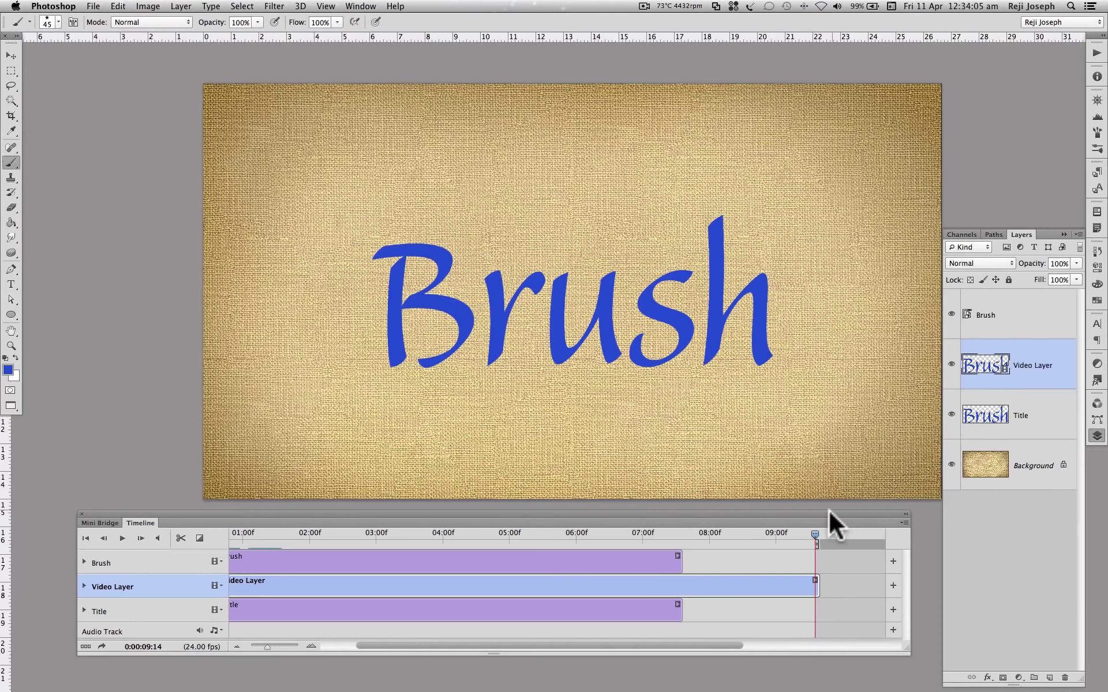
pyautogui.click(1033, 415)
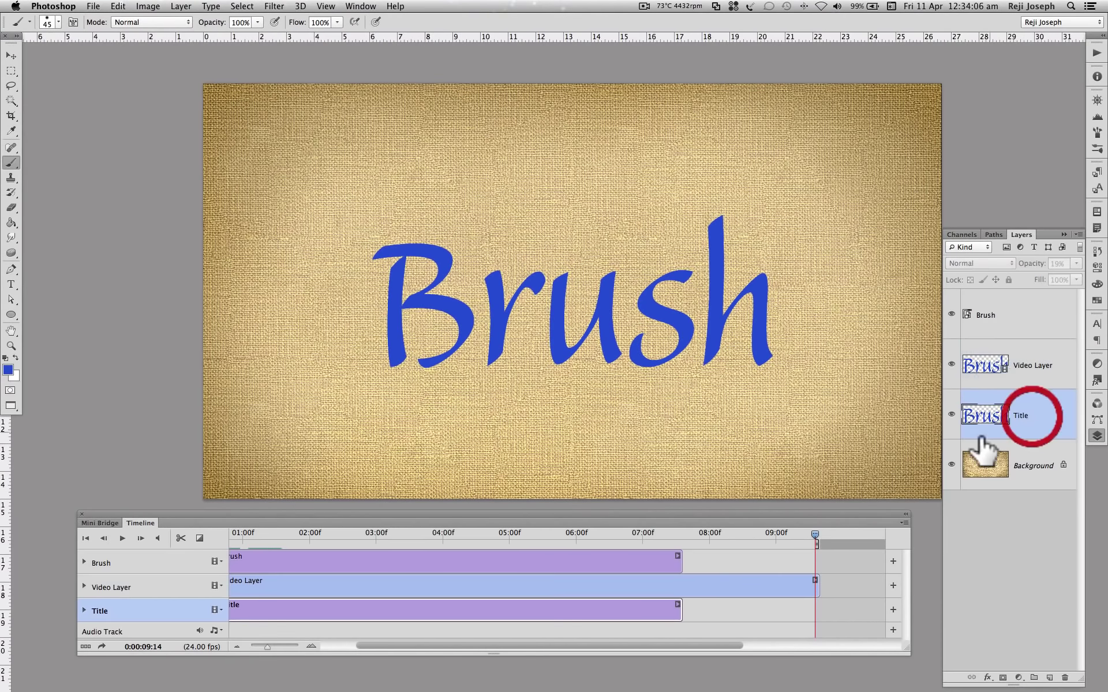
pyautogui.moveTo(681, 611); pyautogui.dragTo(815, 611)
pyautogui.click(1007, 315)
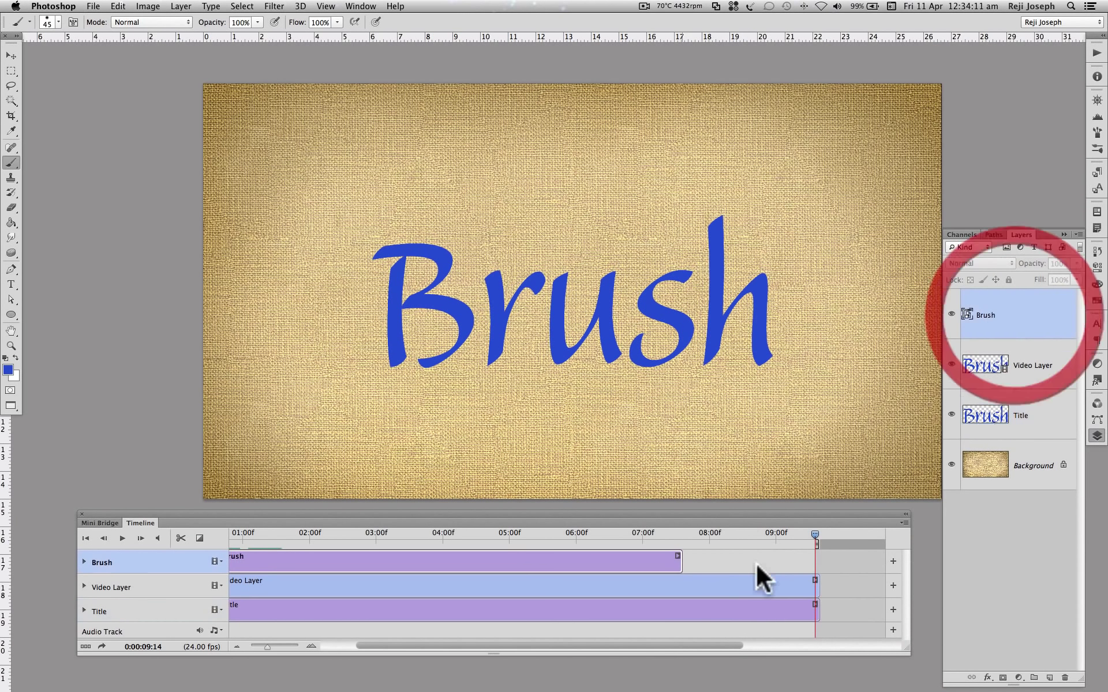
pyautogui.moveTo(681, 560); pyautogui.dragTo(814, 560)
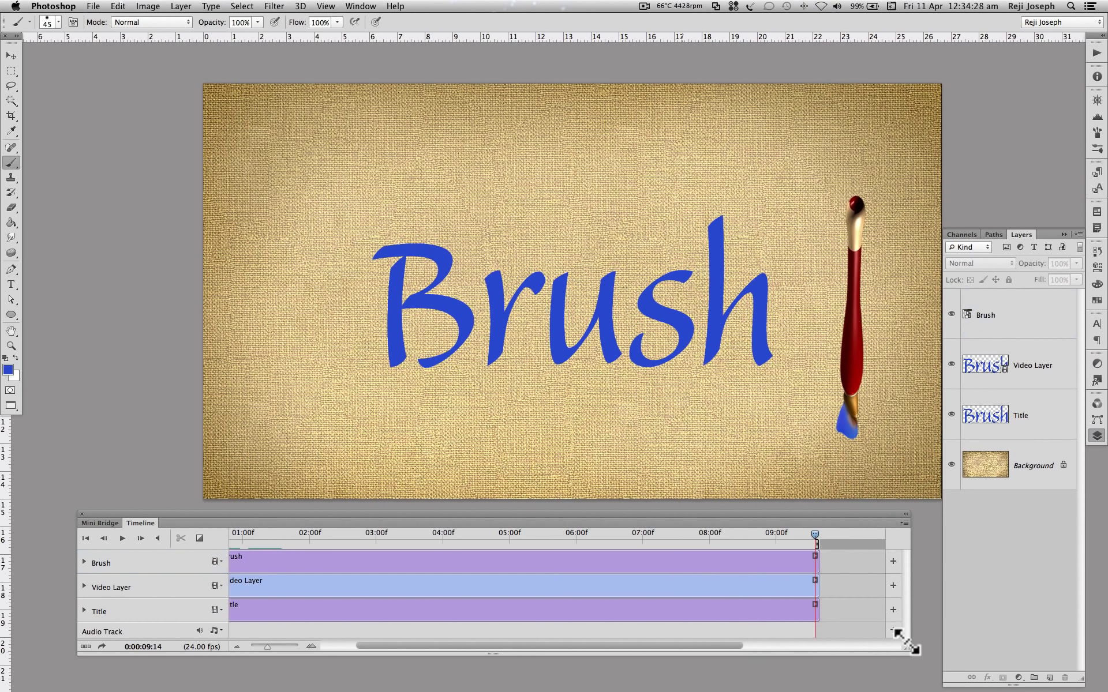
# - Hide the Title layer, then rewind and play the animation from Video Layer to preview it
pyautogui.moveTo(909, 652); pyautogui.dragTo(905, 688)
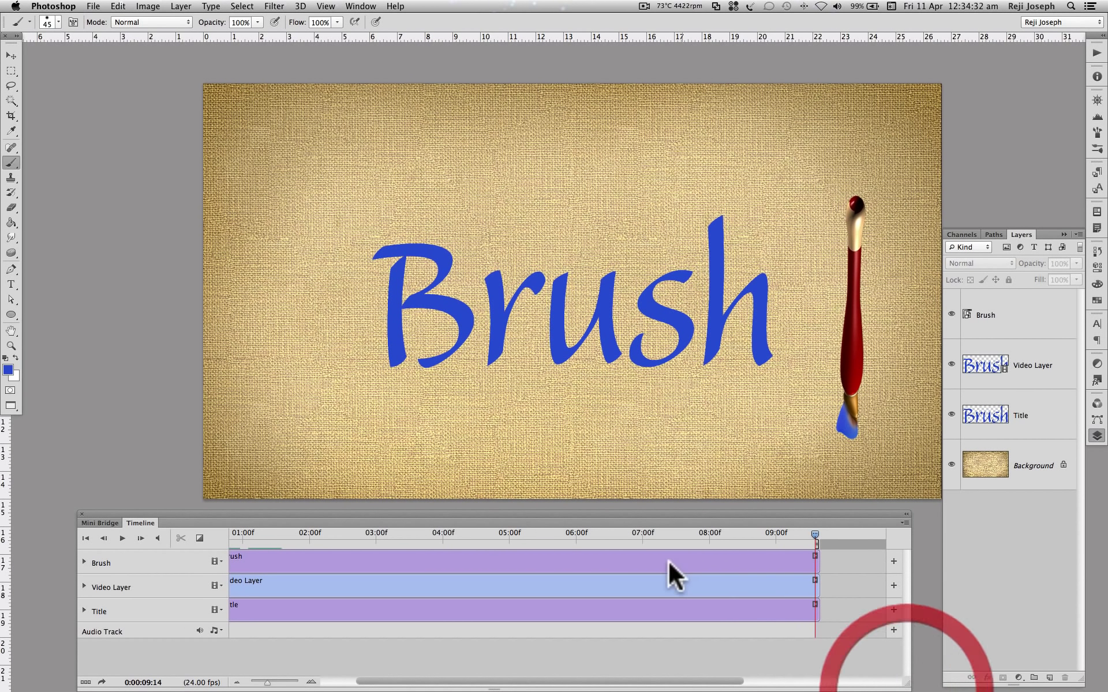
pyautogui.click(952, 413)
pyautogui.click(1033, 362)
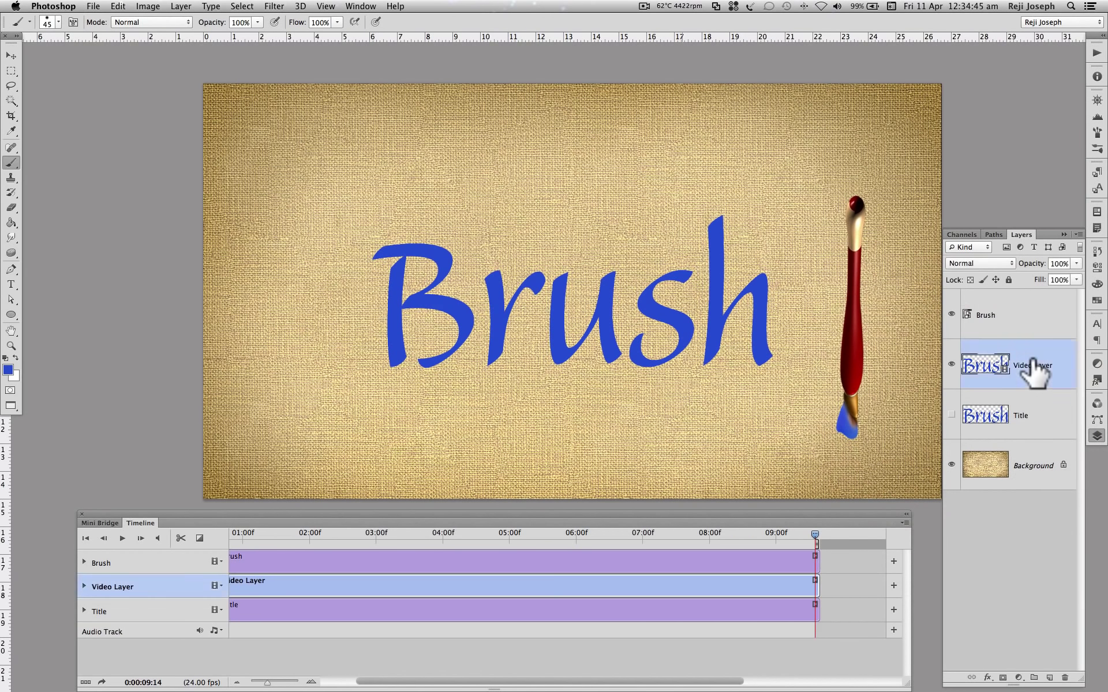
pyautogui.moveTo(813, 532); pyautogui.dragTo(218, 544)
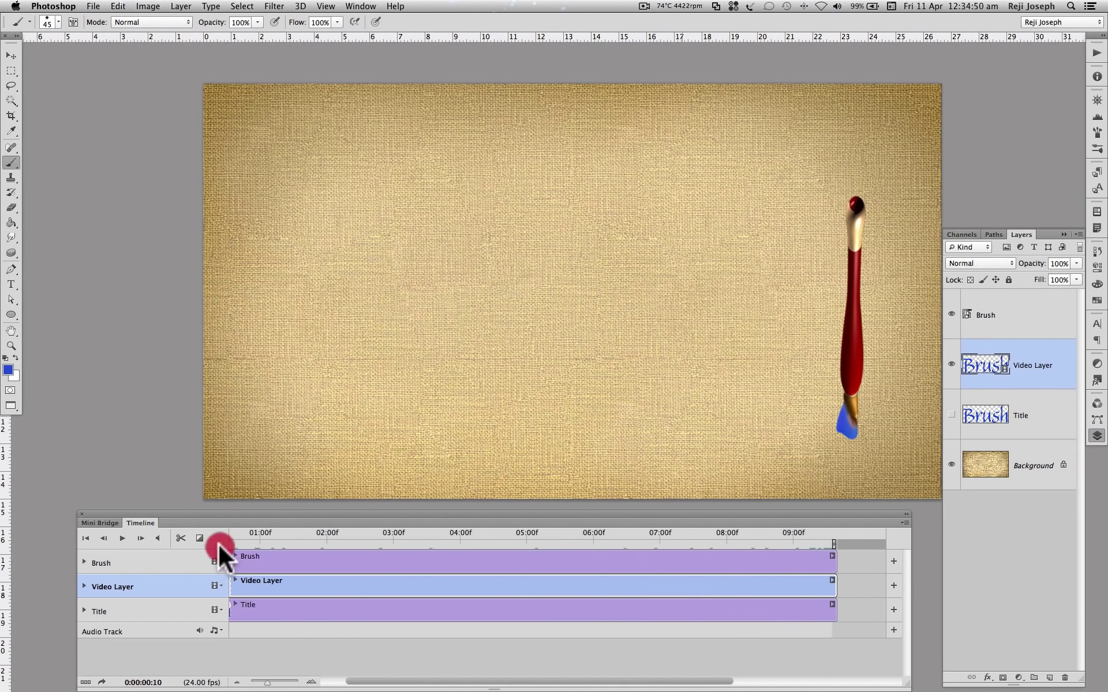
pyautogui.click(122, 538)
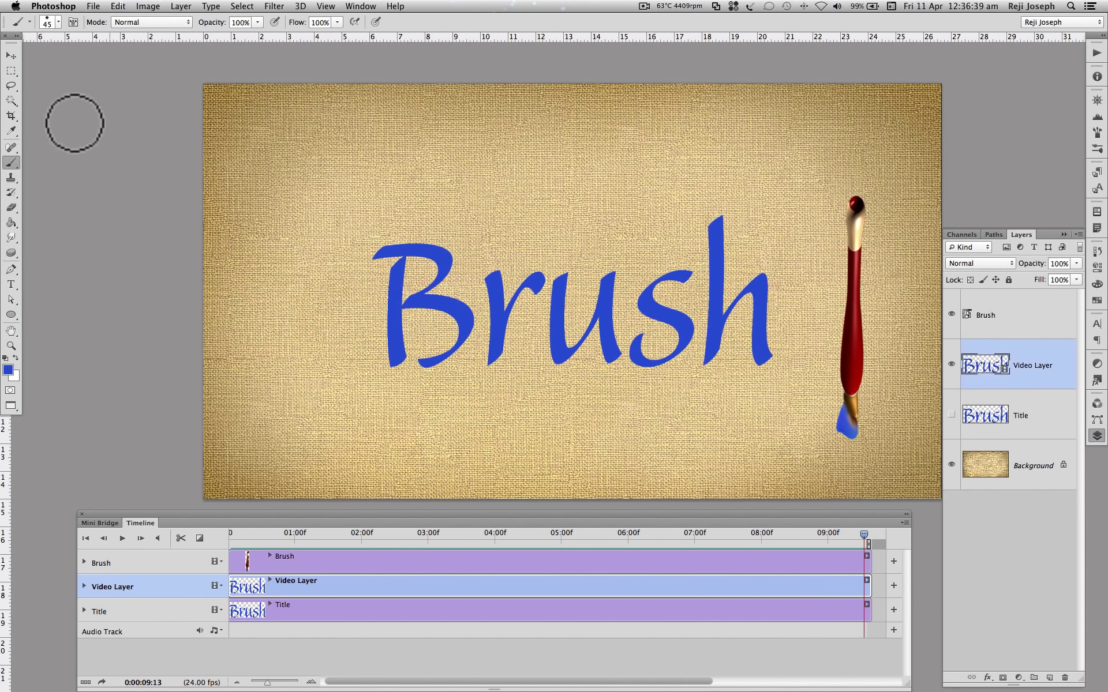
# - Start Transform keyframing on the Brush layer a few frames in, then move the playhead to 0:00:22
pyautogui.click(10, 56)
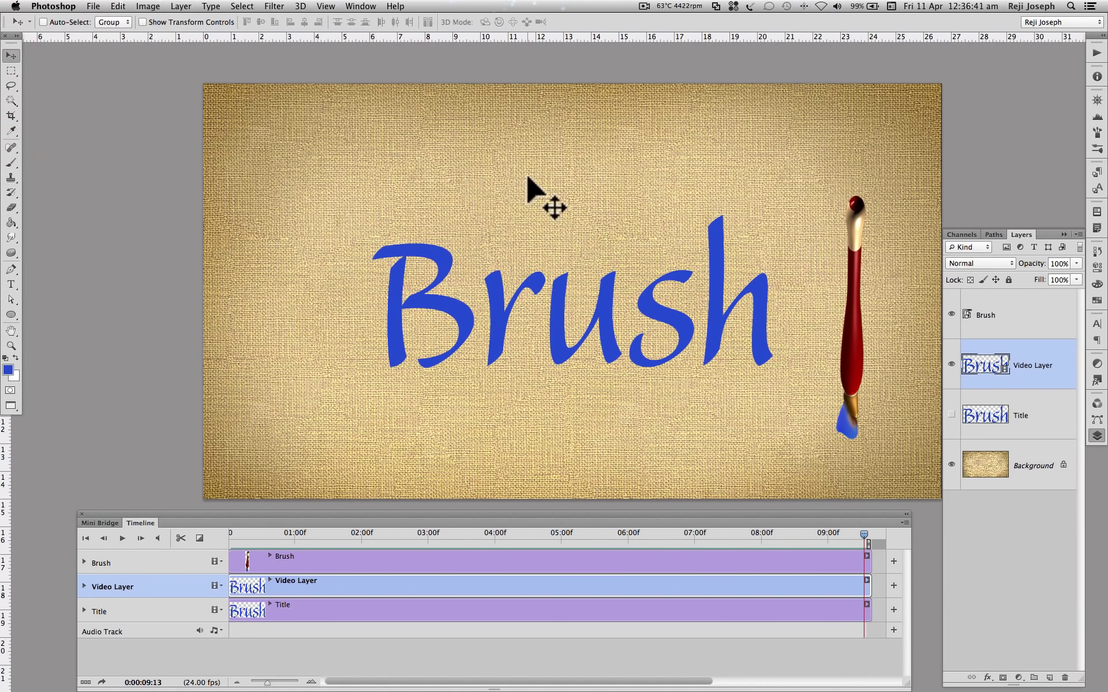
pyautogui.click(1041, 322)
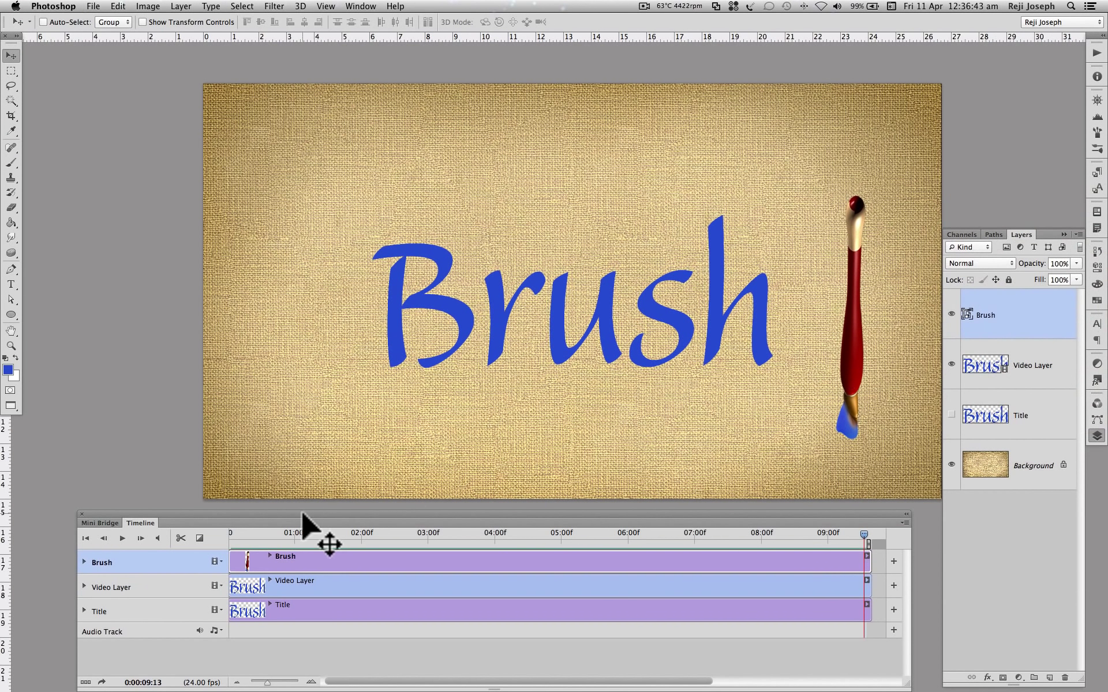
pyautogui.click(83, 562)
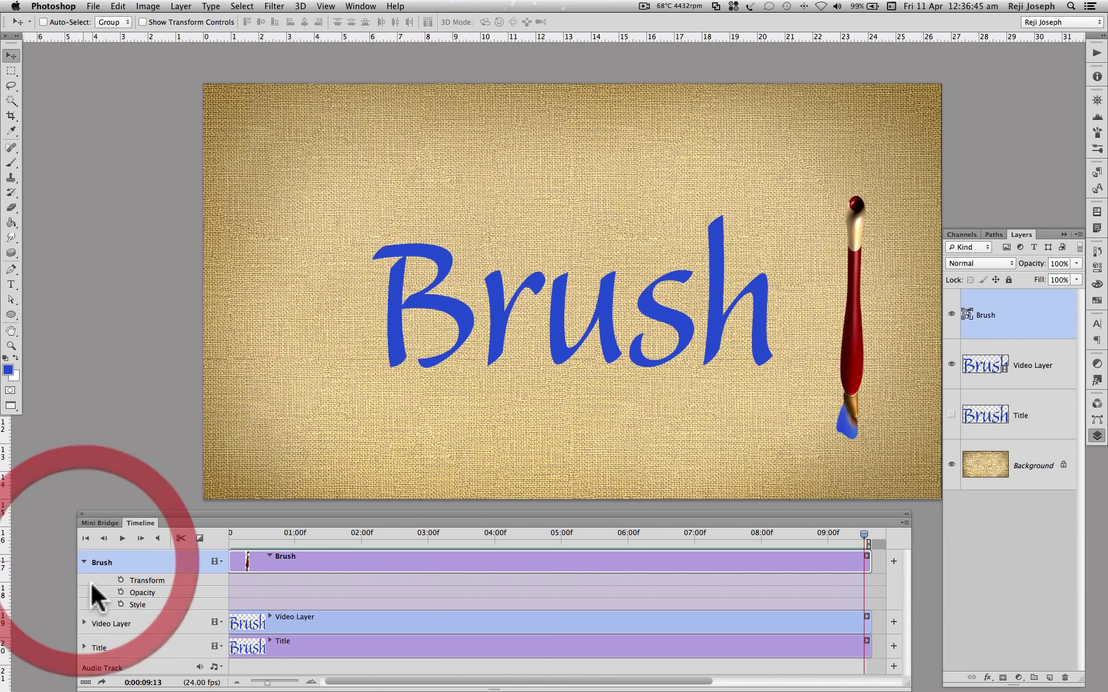
pyautogui.hscroll(-1, 296, 530)
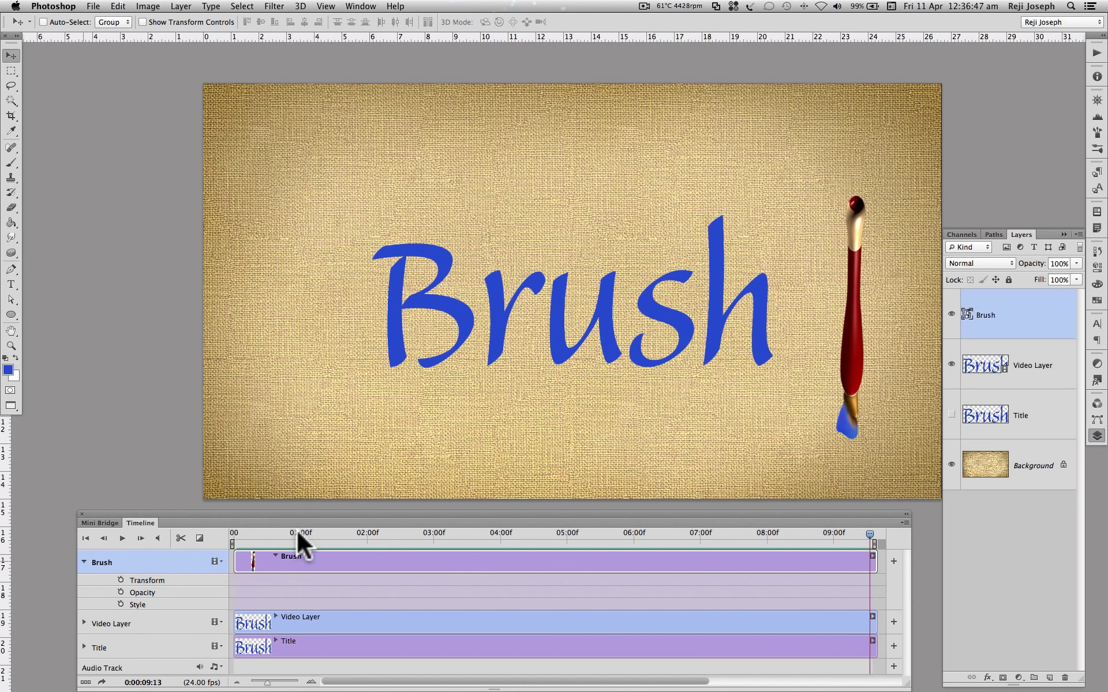
pyautogui.click(84, 538)
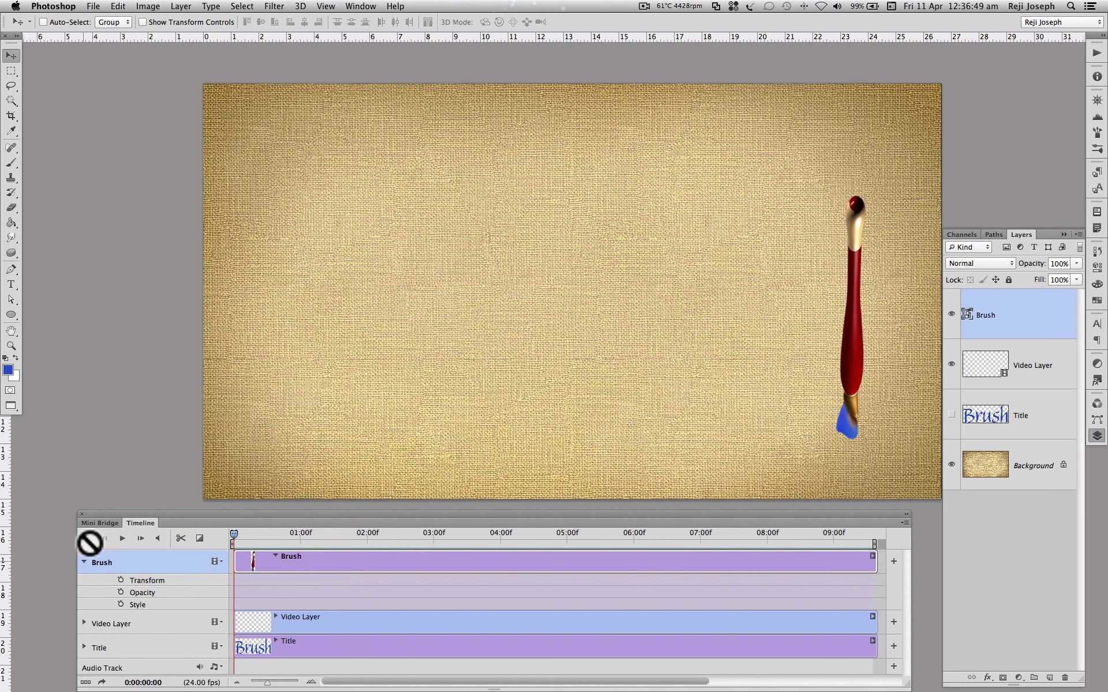
pyautogui.moveTo(236, 533); pyautogui.dragTo(250, 537)
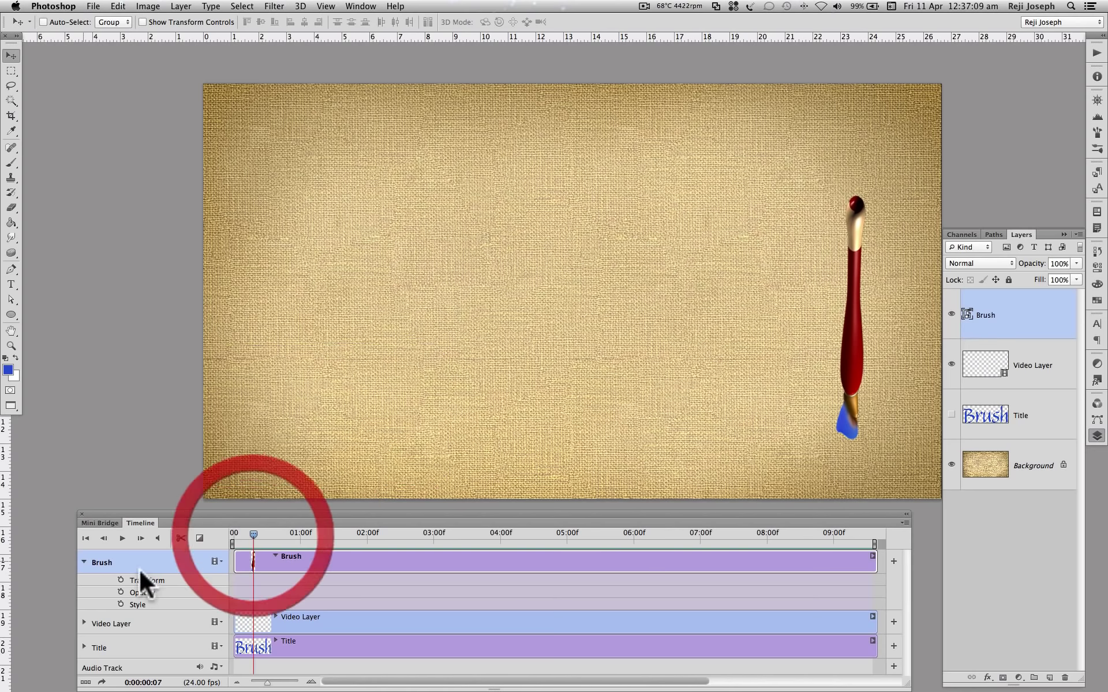
pyautogui.click(121, 580)
pyautogui.moveTo(251, 534); pyautogui.dragTo(294, 535)
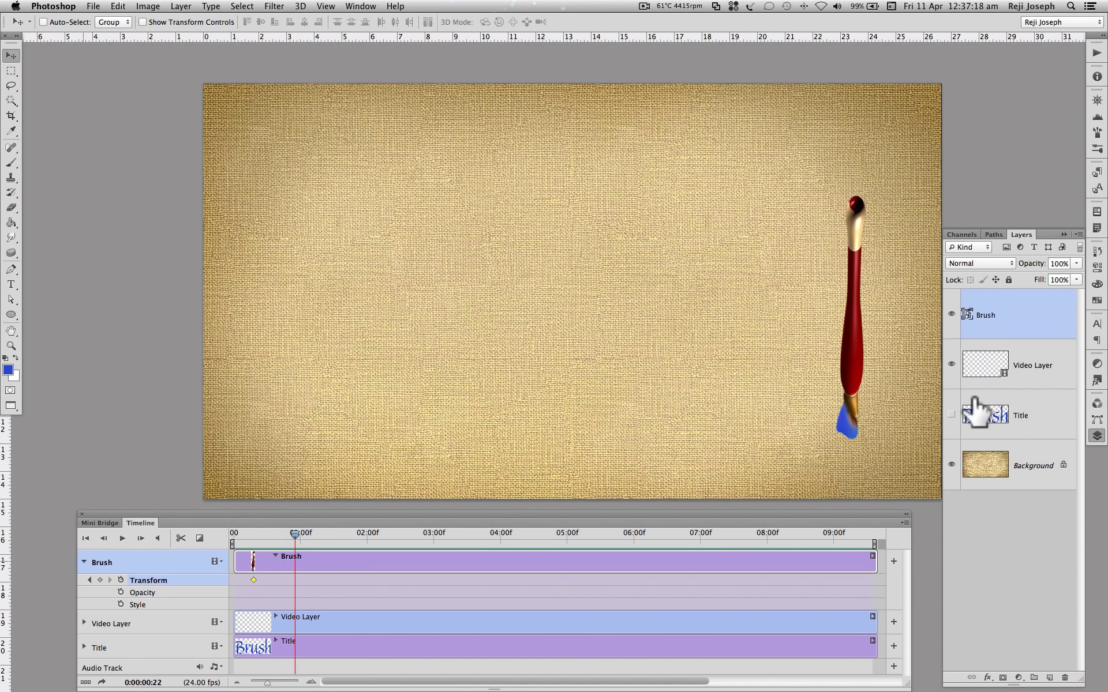
# - Show the faint Title guide and move the brush from the right edge onto the B
pyautogui.click(950, 415)
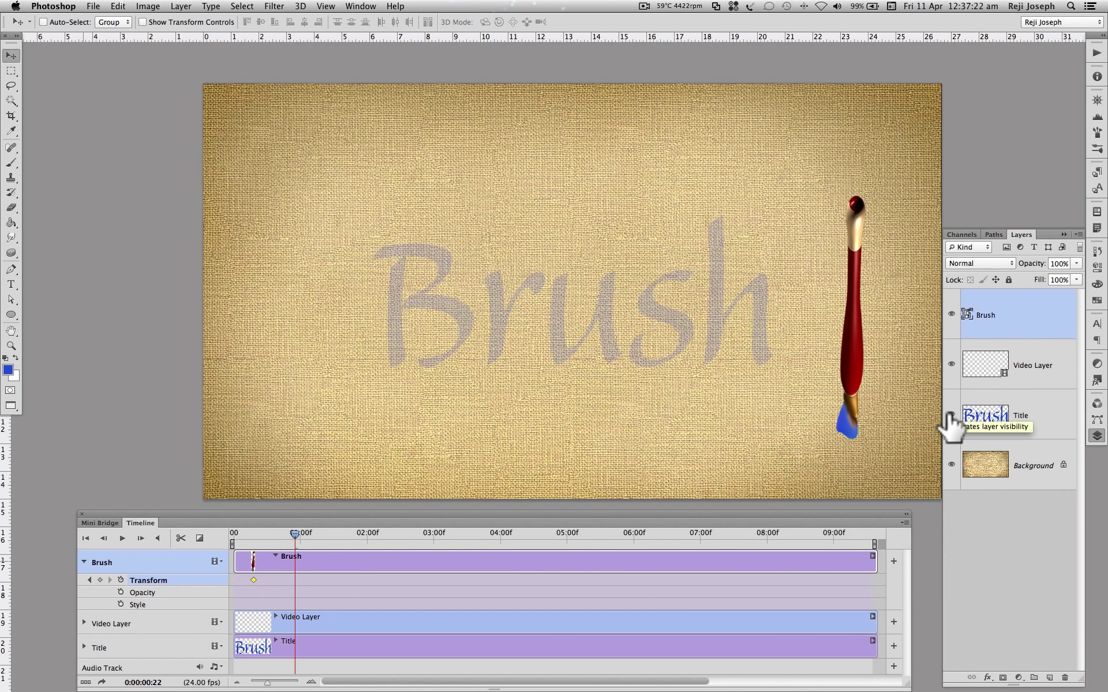
pyautogui.click(1021, 337)
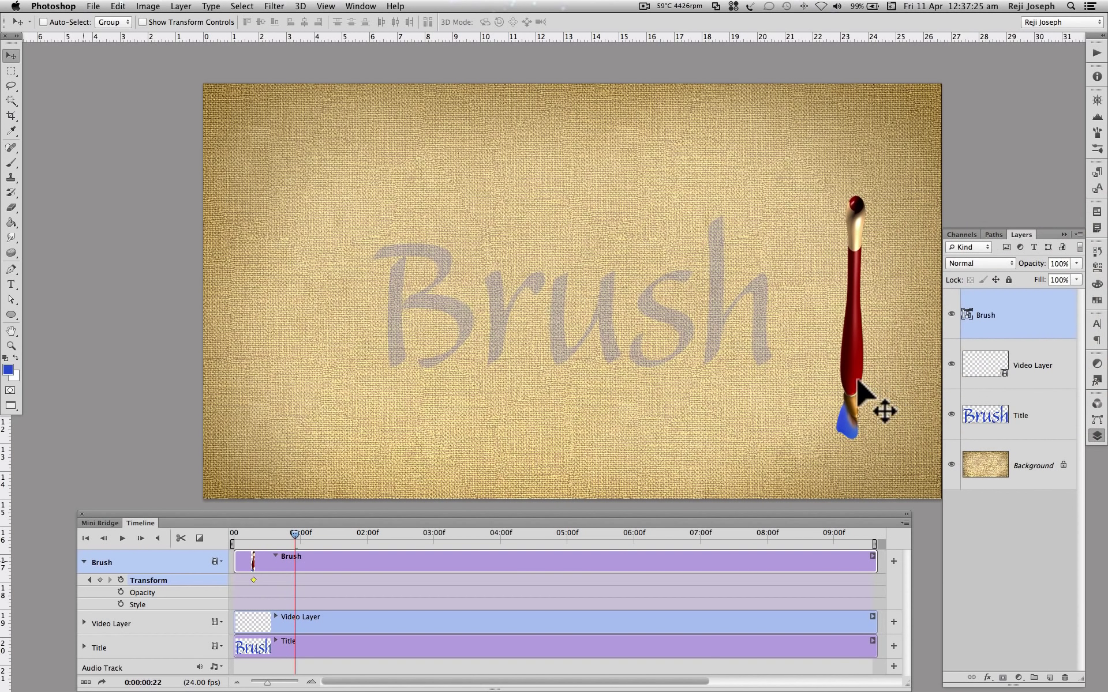
pyautogui.moveTo(859, 392); pyautogui.dragTo(429, 268)
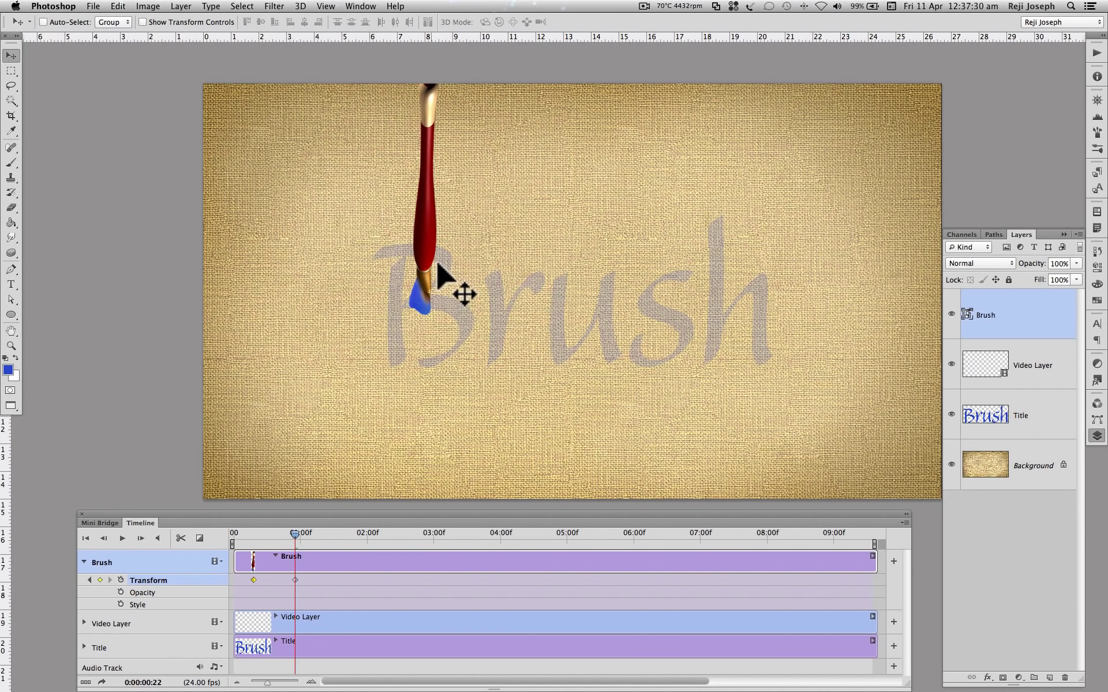
# - Free Transform the brush with its pivot at the bristle tip, rotating it to about 6° on the B
pyautogui.click(118, 6)
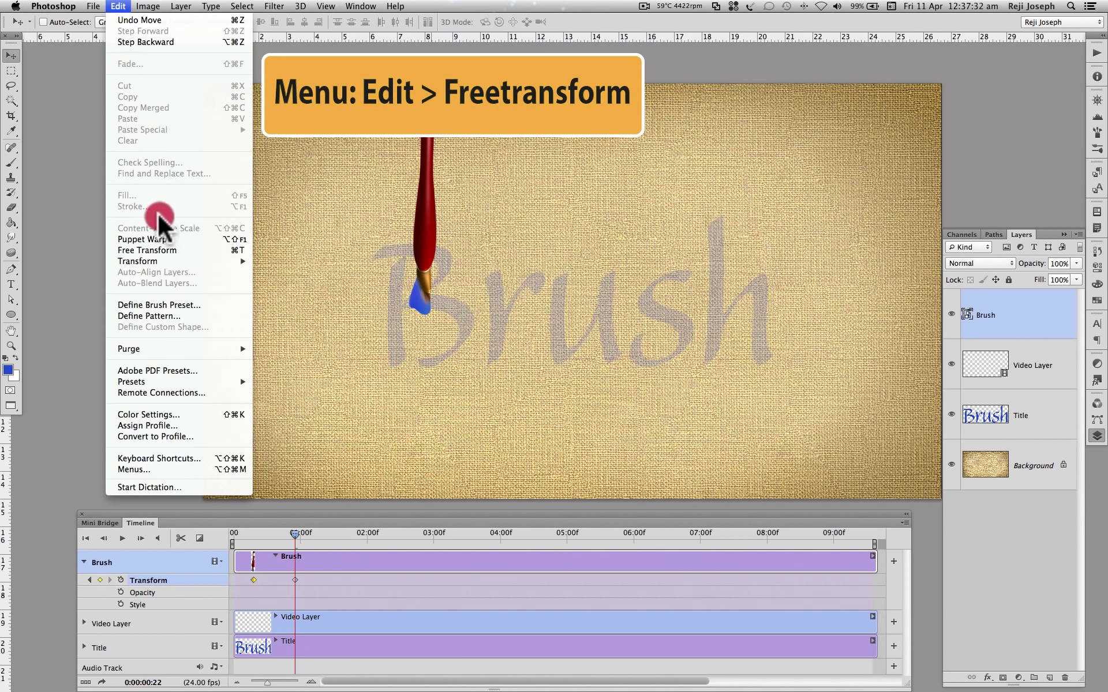
pyautogui.click(158, 249)
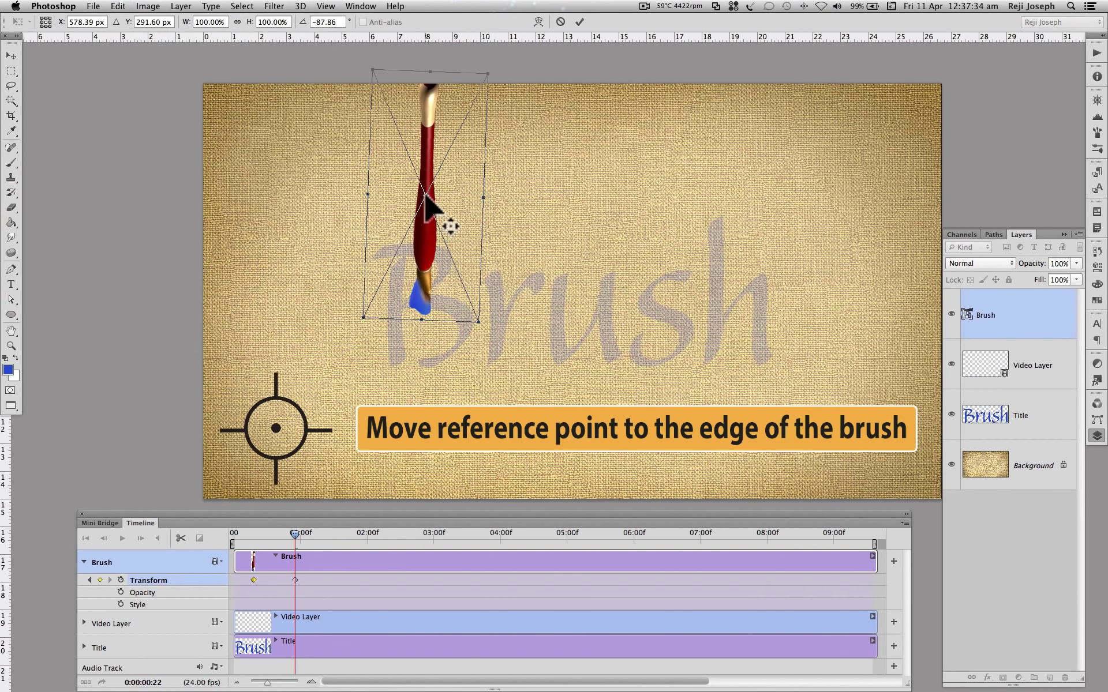
pyautogui.moveTo(425, 194)
pyautogui.mouseDown()
pyautogui.moveTo(419, 301)
pyautogui.moveTo(402, 234)
pyautogui.moveTo(410, 258)
pyautogui.moveTo(399, 272)
pyautogui.mouseUp()
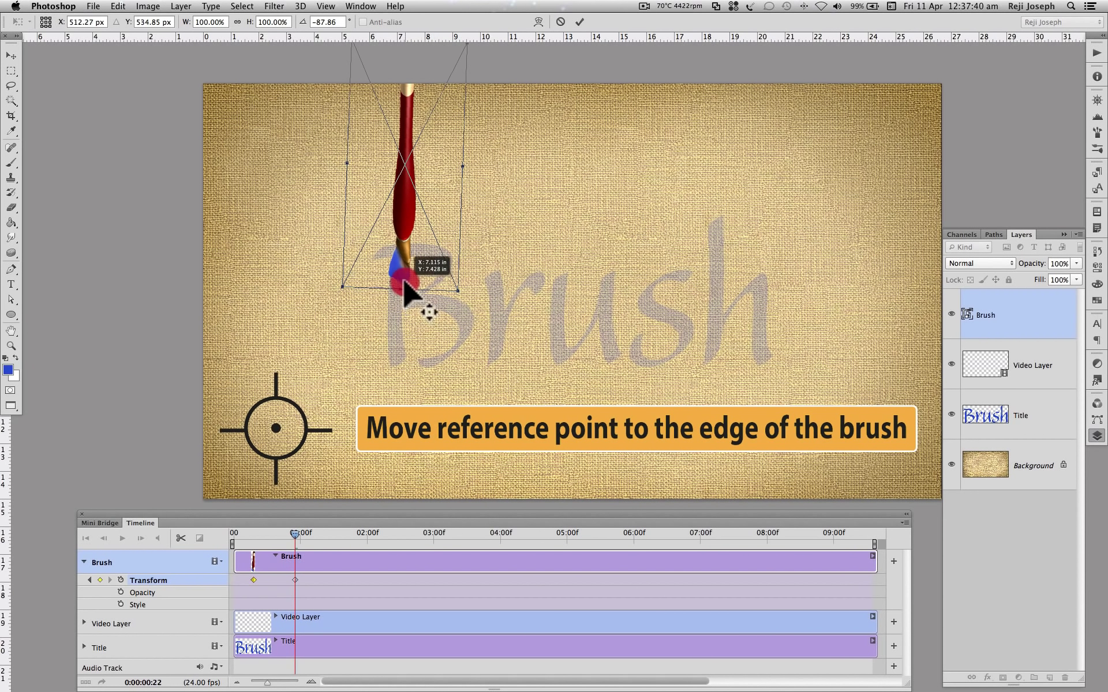
pyautogui.moveTo(528, 110); pyautogui.dragTo(467, 332)
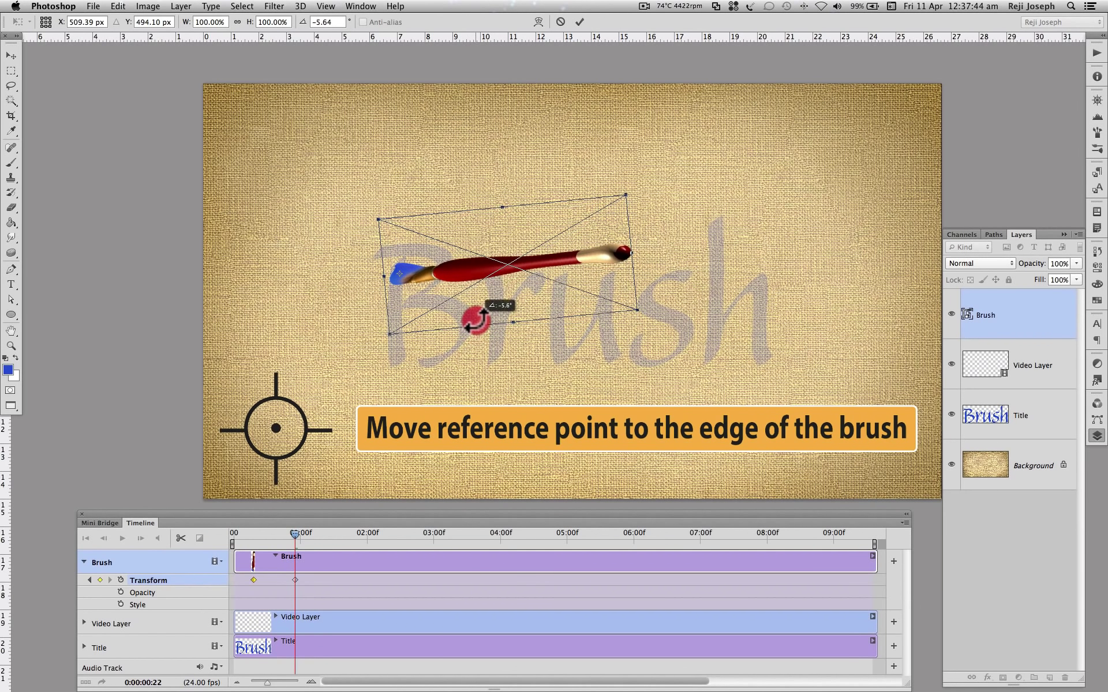
pyautogui.moveTo(467, 331); pyautogui.dragTo(470, 317)
pyautogui.moveTo(425, 282); pyautogui.dragTo(428, 278)
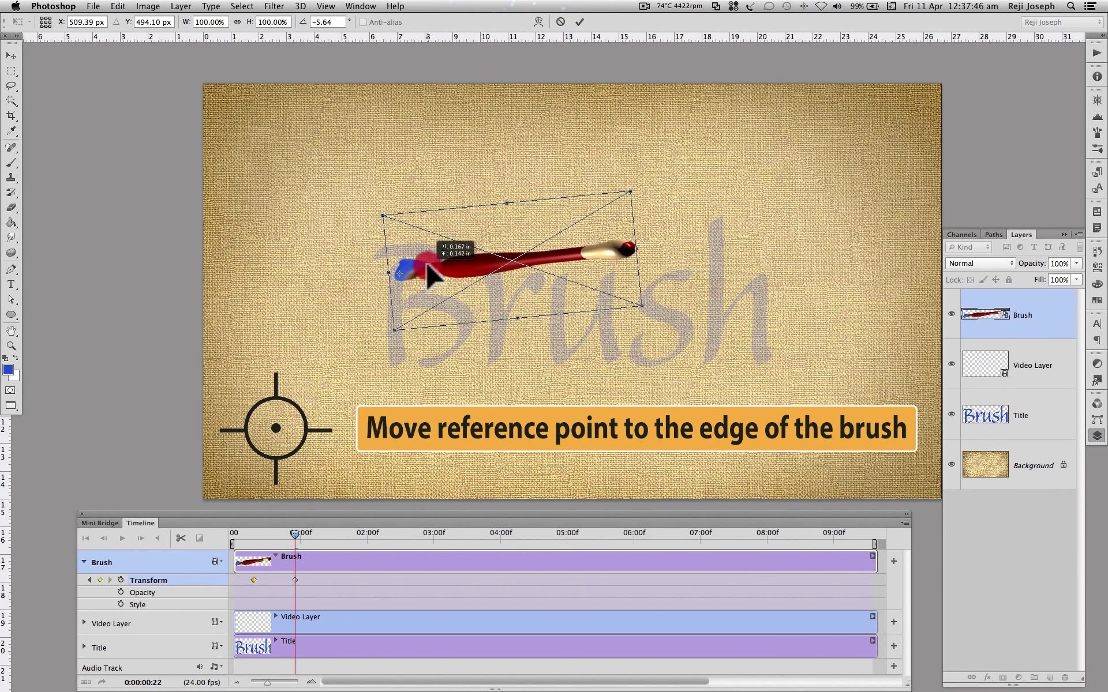
pyautogui.moveTo(682, 254); pyautogui.dragTo(663, 309)
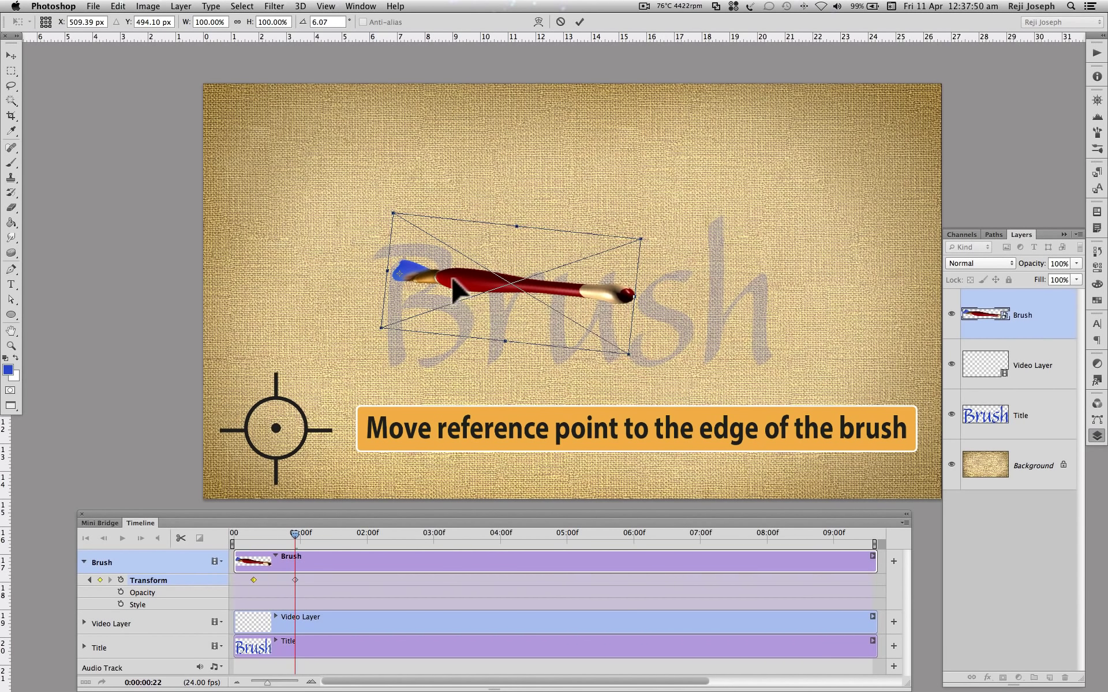
pyautogui.moveTo(458, 285); pyautogui.dragTo(398, 266)
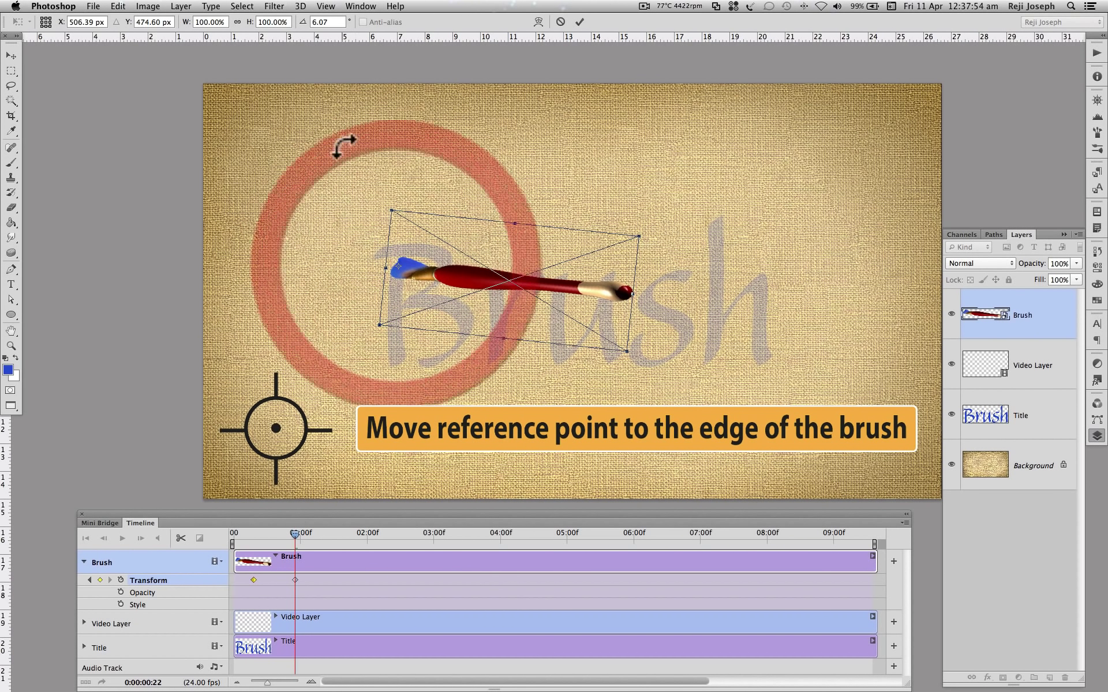
# - Commit the transform and lift the brush higher midway through its approach to the B
pyautogui.click(579, 22)
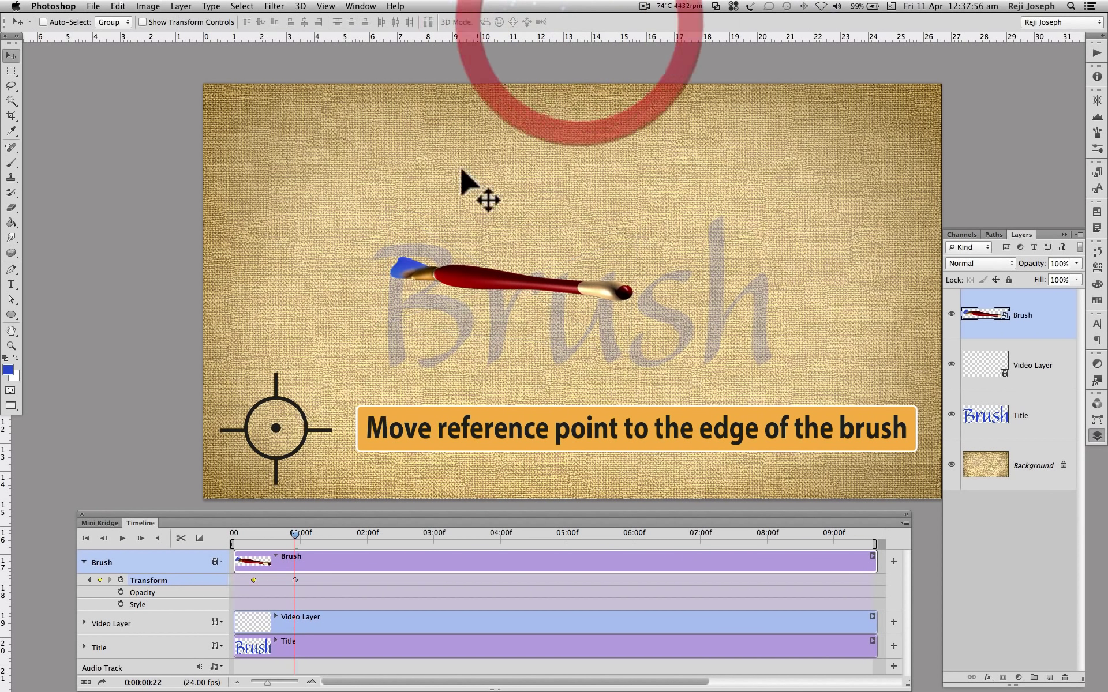
pyautogui.moveTo(291, 533); pyautogui.dragTo(253, 538)
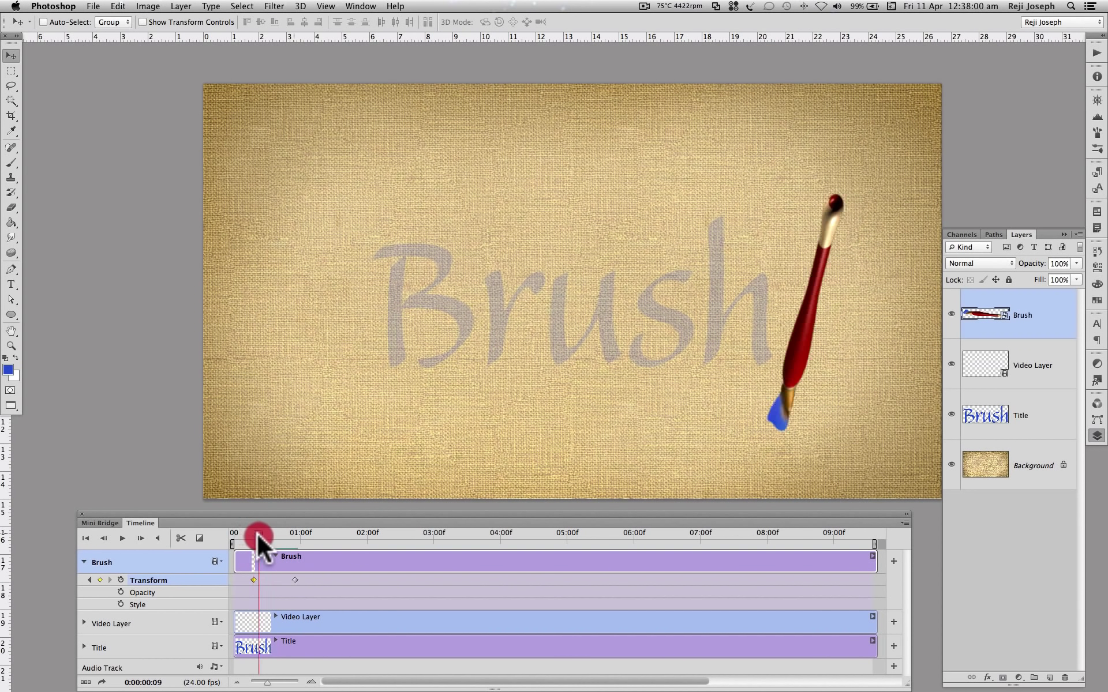
pyautogui.moveTo(251, 537); pyautogui.dragTo(271, 533)
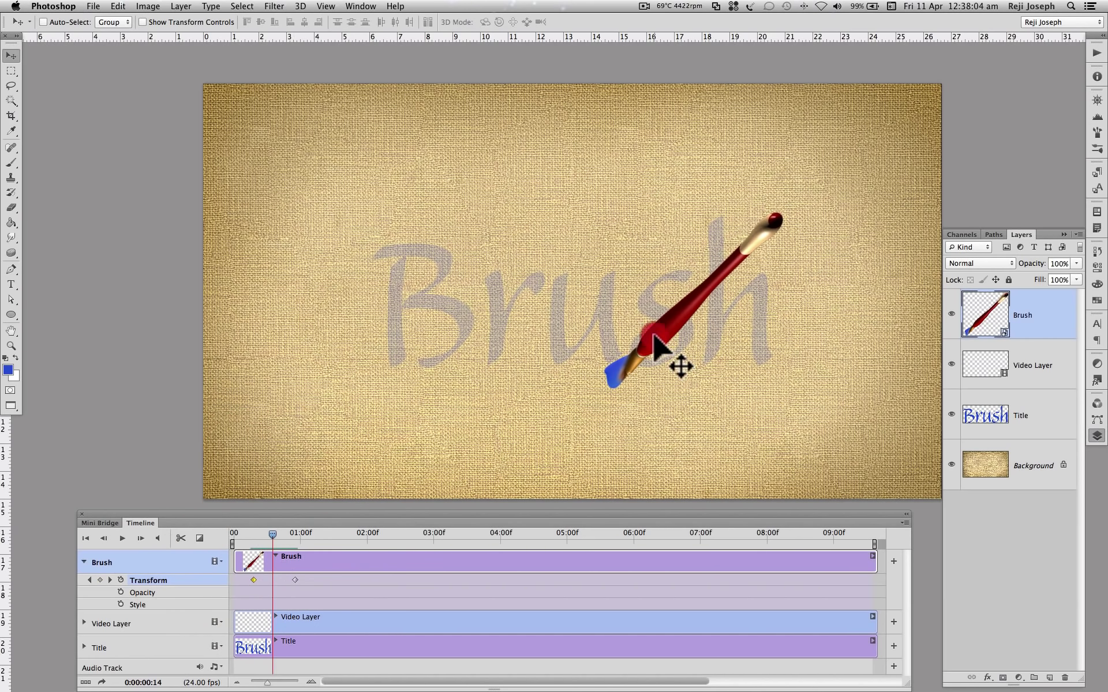
pyautogui.moveTo(655, 343); pyautogui.dragTo(642, 202)
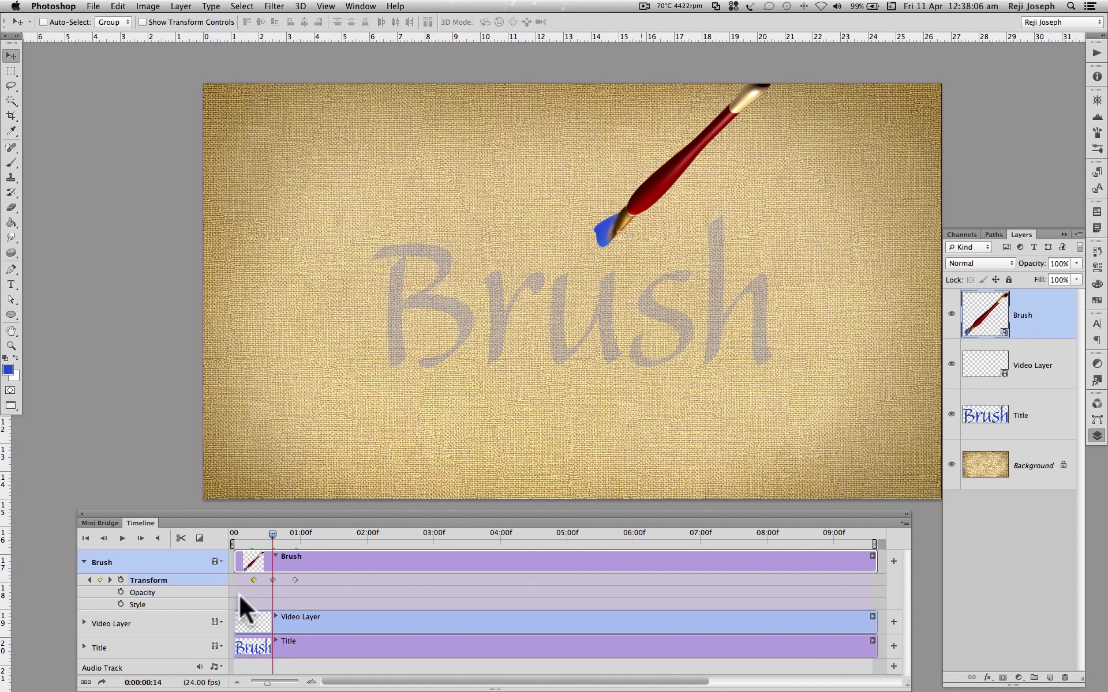
pyautogui.moveTo(274, 534)
pyautogui.mouseDown()
pyautogui.moveTo(243, 534)
pyautogui.moveTo(306, 538)
pyautogui.moveTo(255, 540)
pyautogui.moveTo(293, 543)
pyautogui.mouseUp()
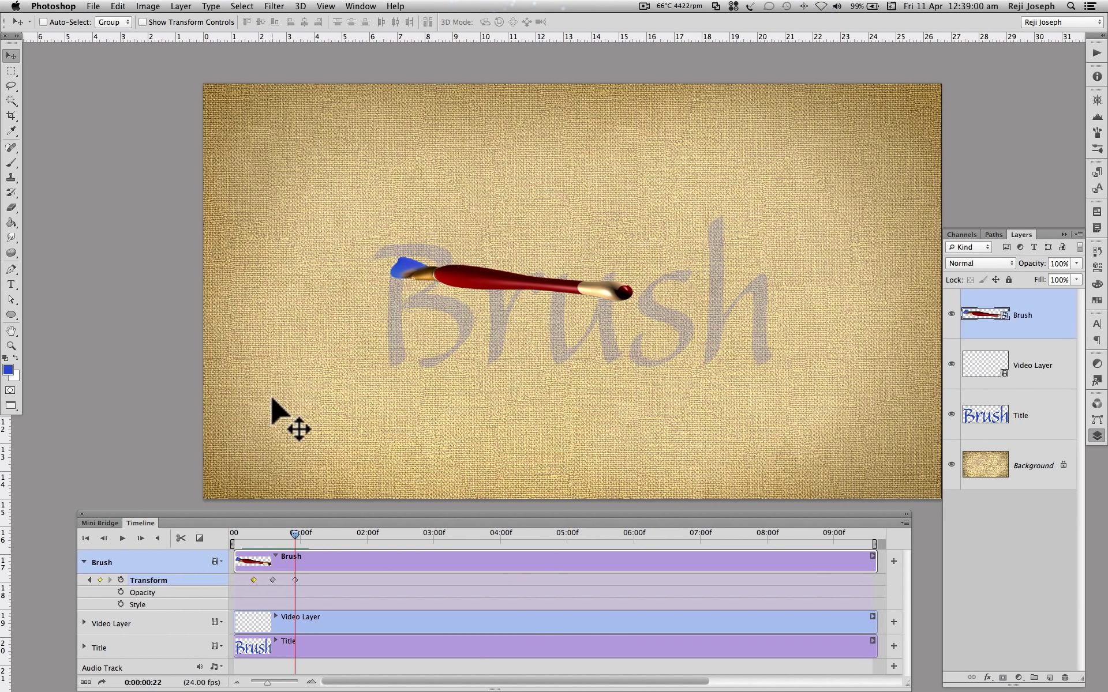
# - Step forward frame by frame, nudging the brush with arrow keys so its tip tracks the stroke
pyautogui.click(142, 538)
pyautogui.press('Down')
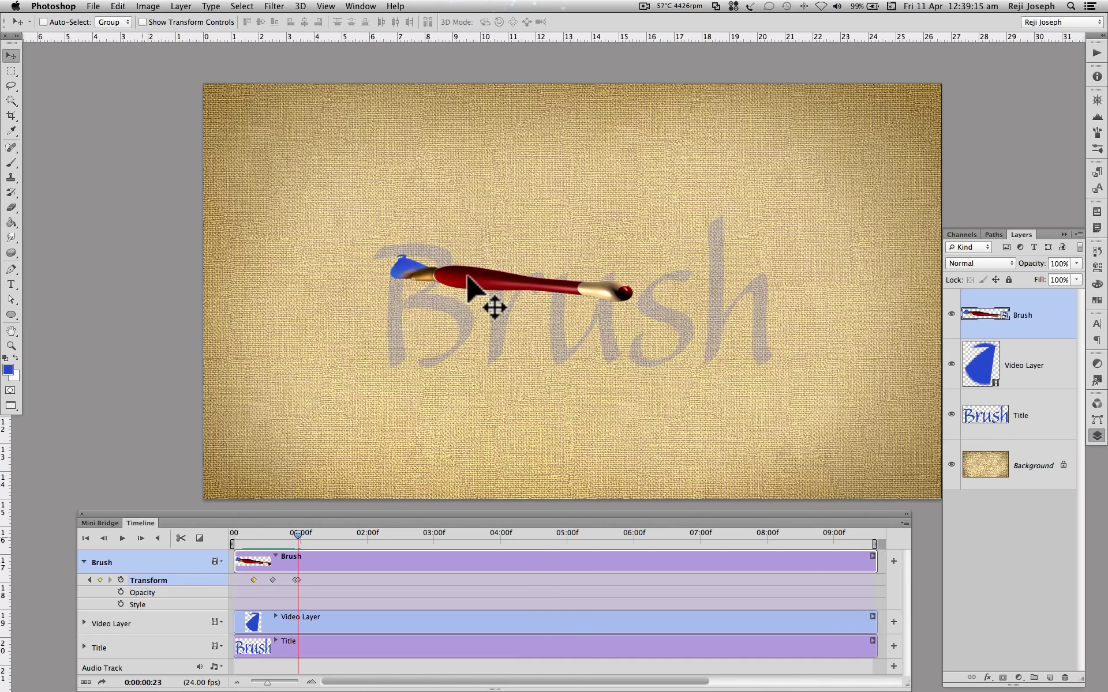
pyautogui.click(141, 537)
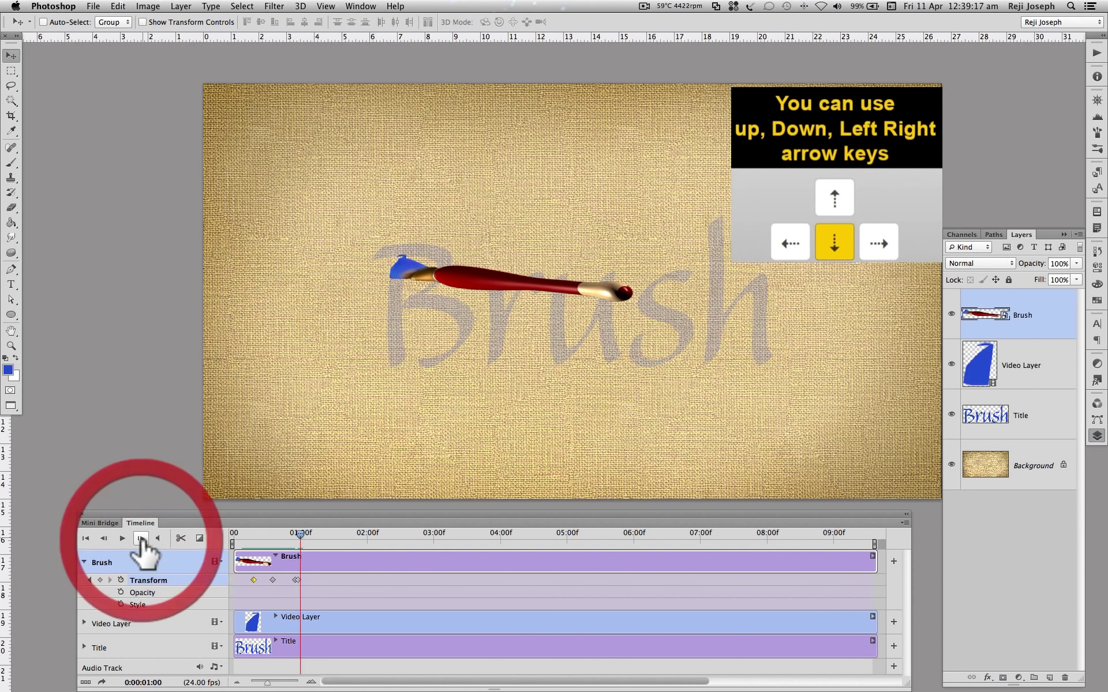
pyautogui.press('Left')
pyautogui.press('Up')
pyautogui.press('Right')
pyautogui.press('Down')
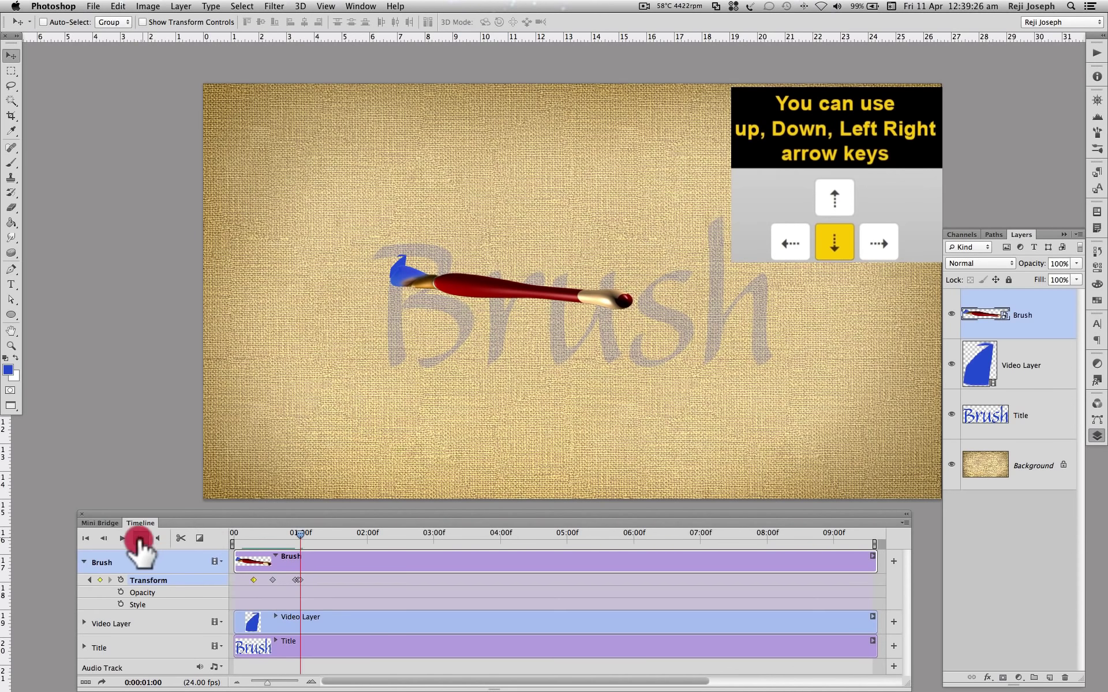
pyautogui.click(140, 538)
pyautogui.press('Left')
pyautogui.press('Up')
pyautogui.press('Right')
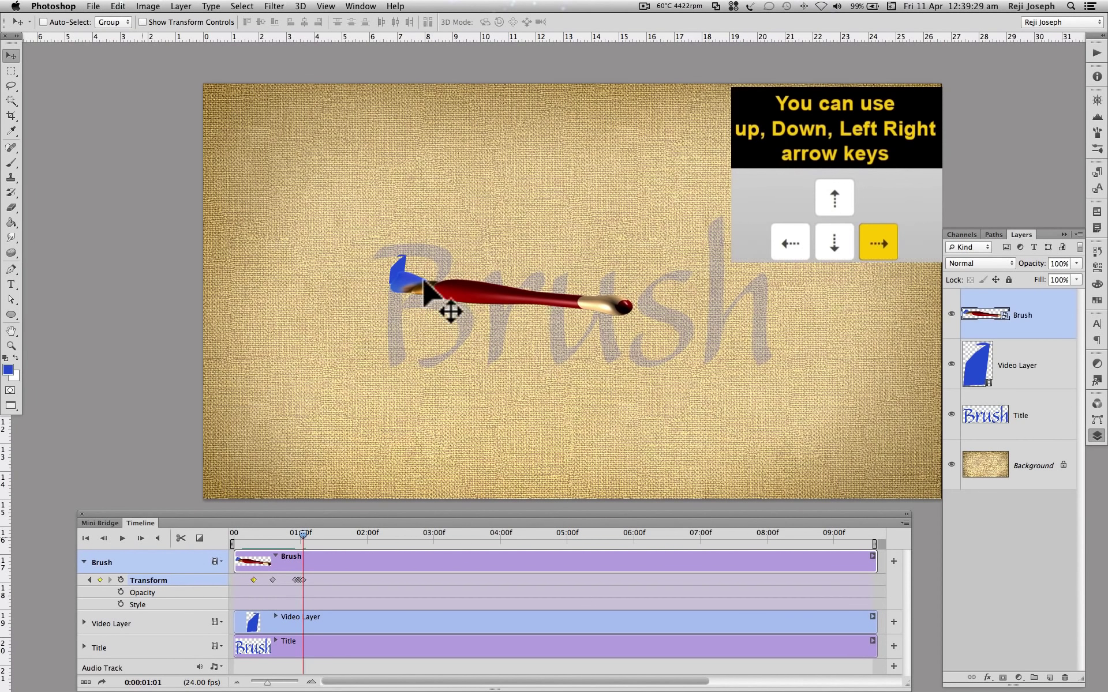
pyautogui.press('Down')
pyautogui.press('Left')
pyautogui.press('Up')
pyautogui.hscroll(-3, 398, 279)
pyautogui.press('Right')
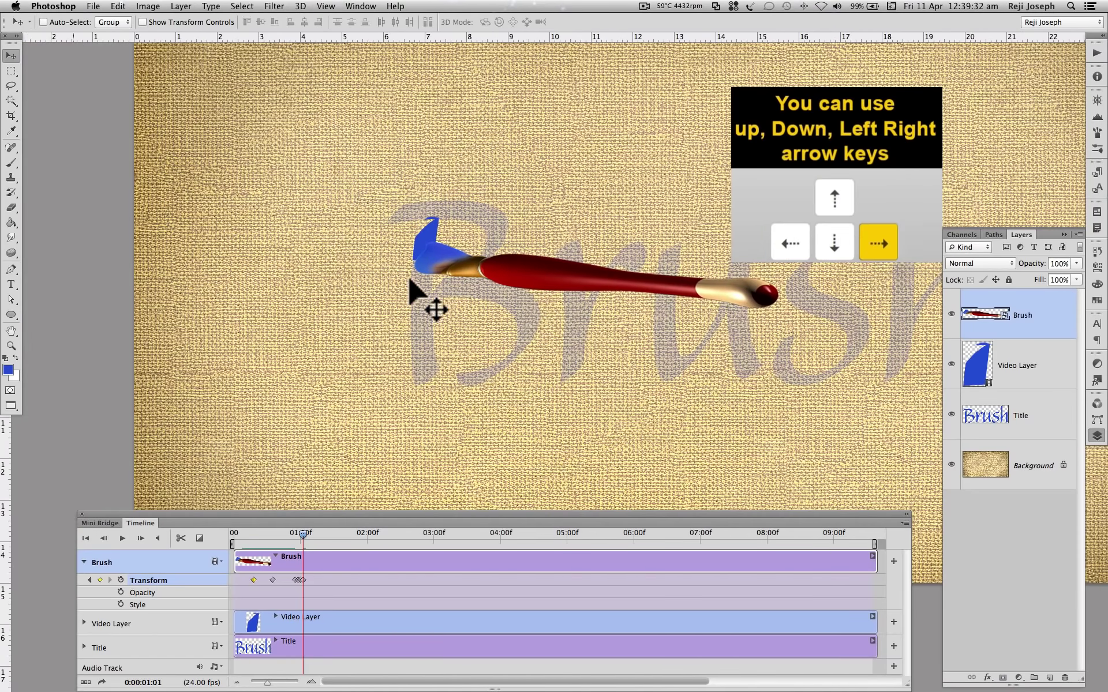
pyautogui.press('Down')
pyautogui.press('Left')
pyautogui.press('Up')
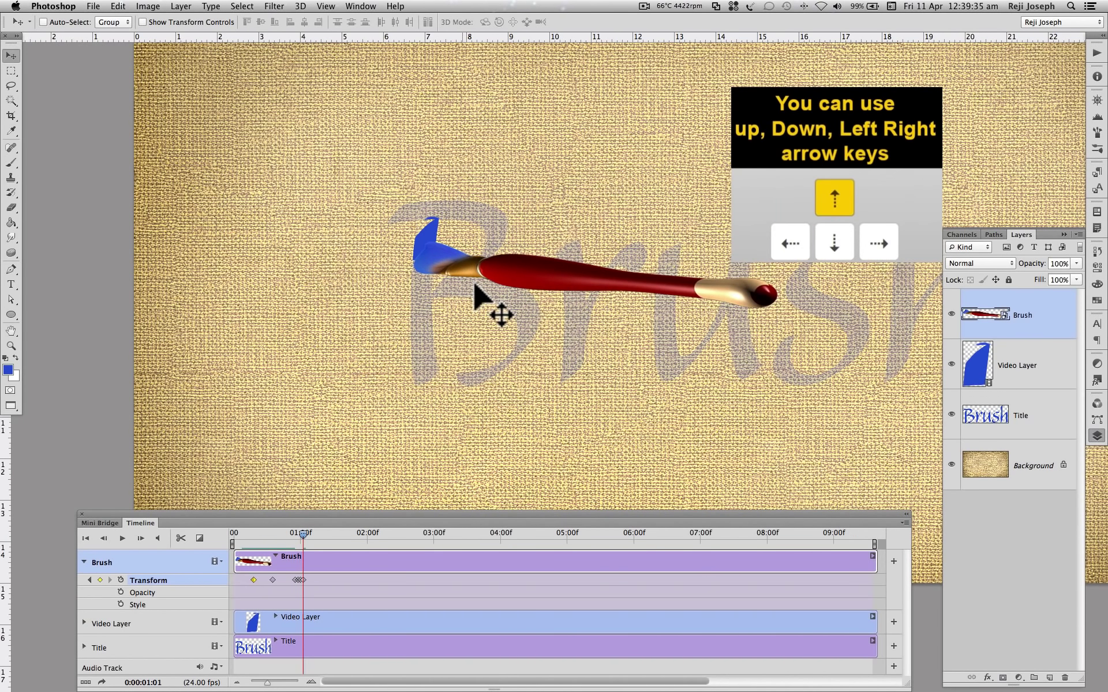
# - Move the brush down the B's stem to the stroke's bottom by 1:14, then re-pivot it at the tip
pyautogui.click(141, 538)
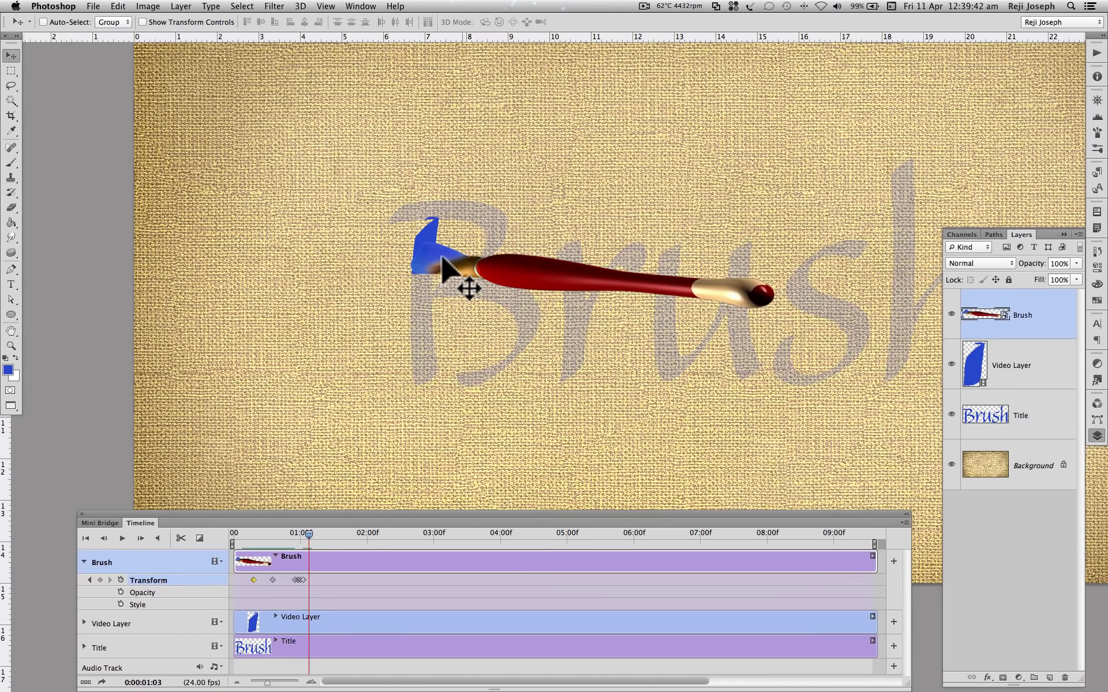
pyautogui.moveTo(442, 260); pyautogui.dragTo(437, 299)
pyautogui.click(141, 539)
pyautogui.click(142, 538)
pyautogui.click(142, 538)
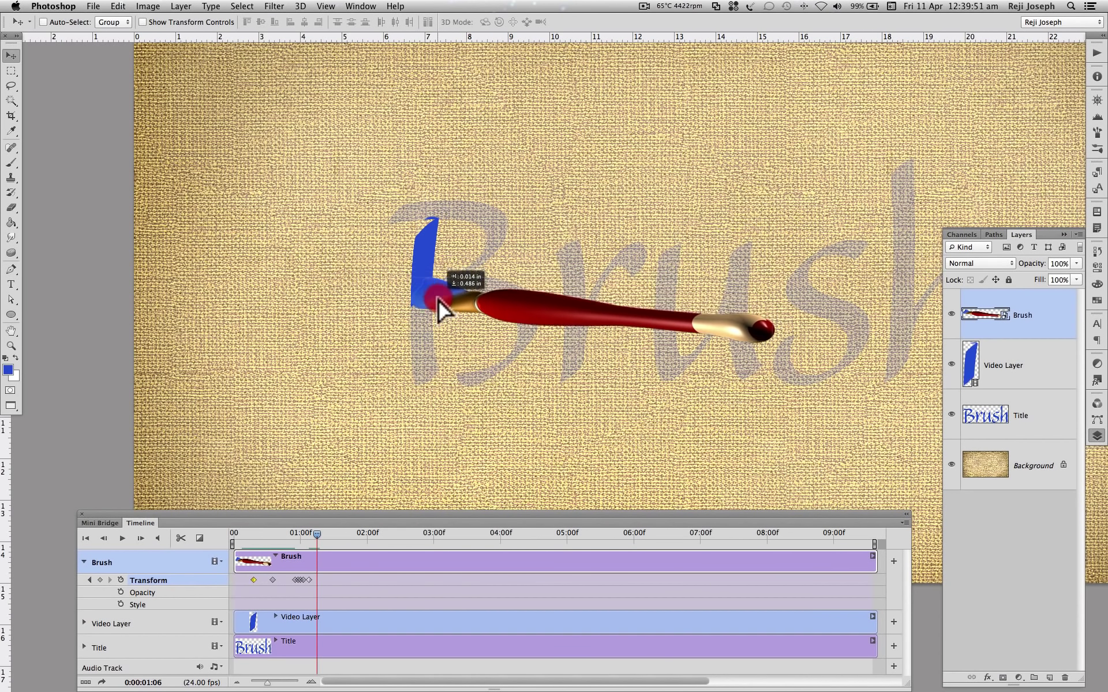
pyautogui.press('Right')
pyautogui.press('Down')
pyautogui.press('Down')
pyautogui.press('Left')
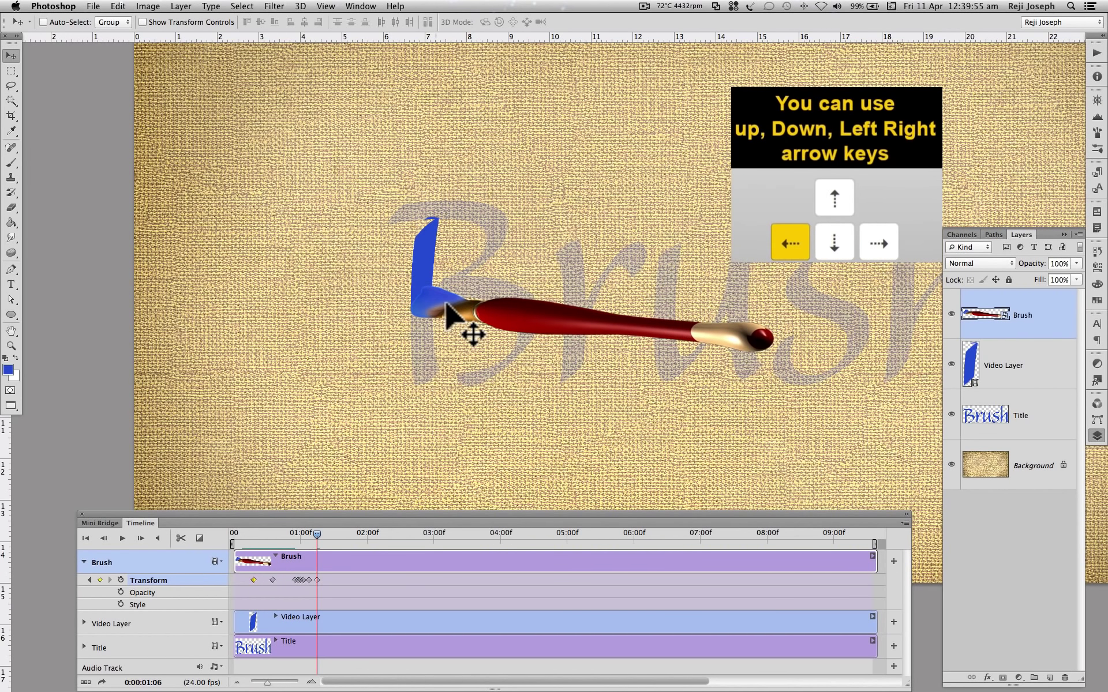
pyautogui.click(142, 538)
pyautogui.click(141, 538)
pyautogui.click(142, 538)
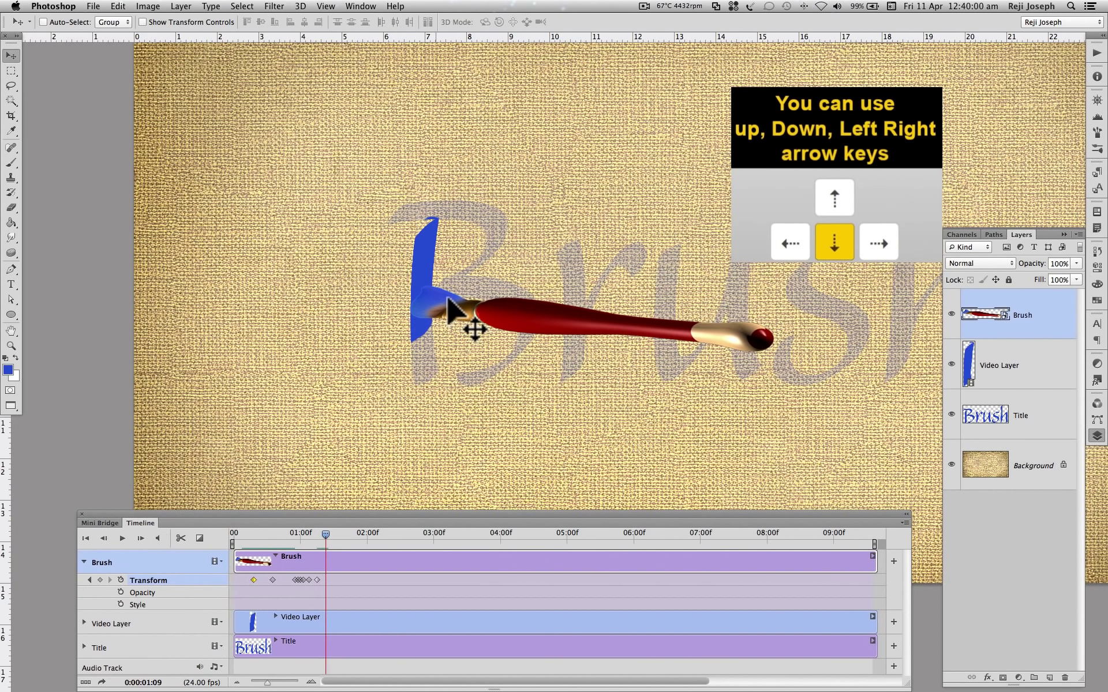
pyautogui.moveTo(449, 297); pyautogui.dragTo(445, 327)
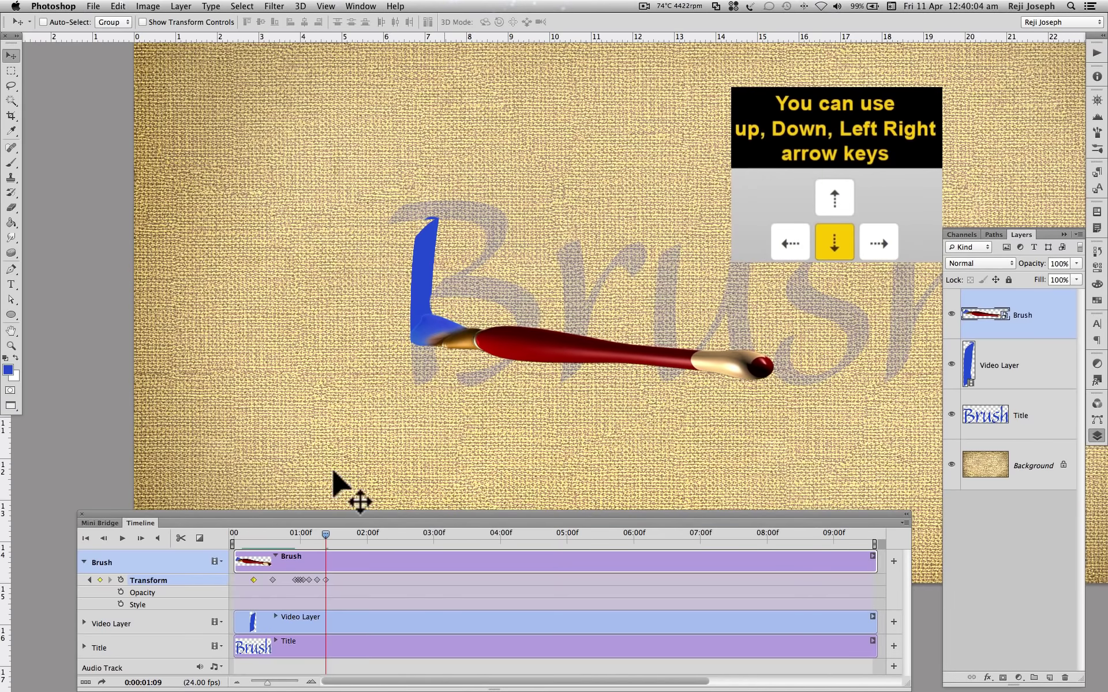
pyautogui.click(140, 538)
pyautogui.click(140, 539)
pyautogui.click(140, 539)
pyautogui.click(140, 538)
pyautogui.moveTo(427, 343)
pyautogui.mouseDown()
pyautogui.moveTo(427, 372)
pyautogui.moveTo(442, 383)
pyautogui.mouseUp()
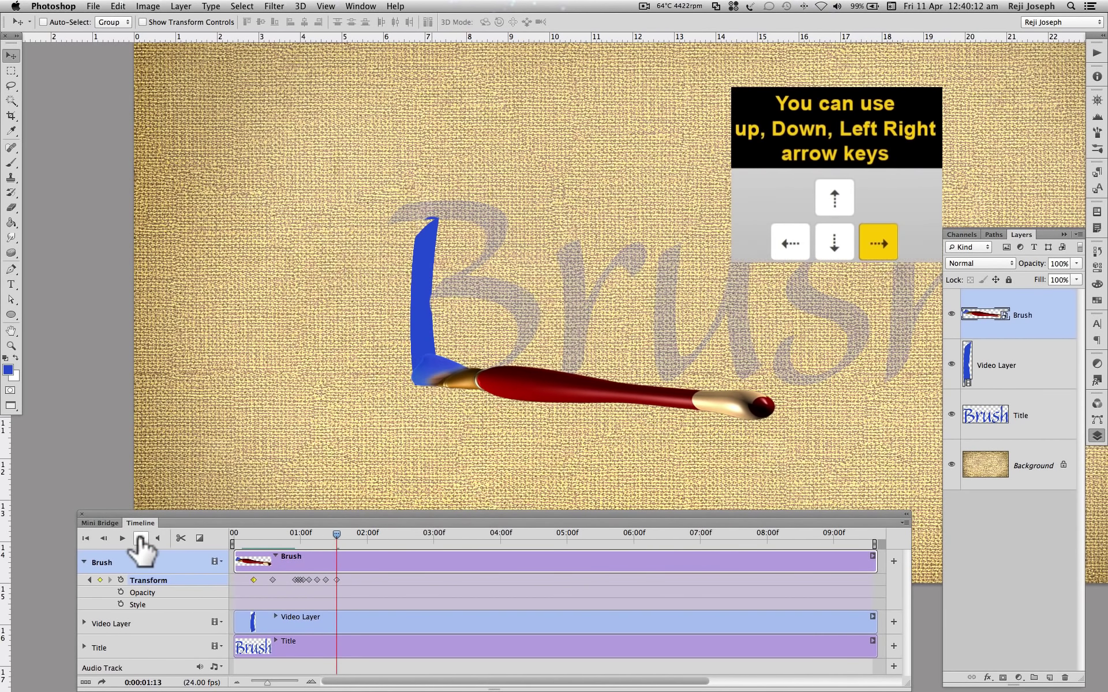
pyautogui.click(140, 538)
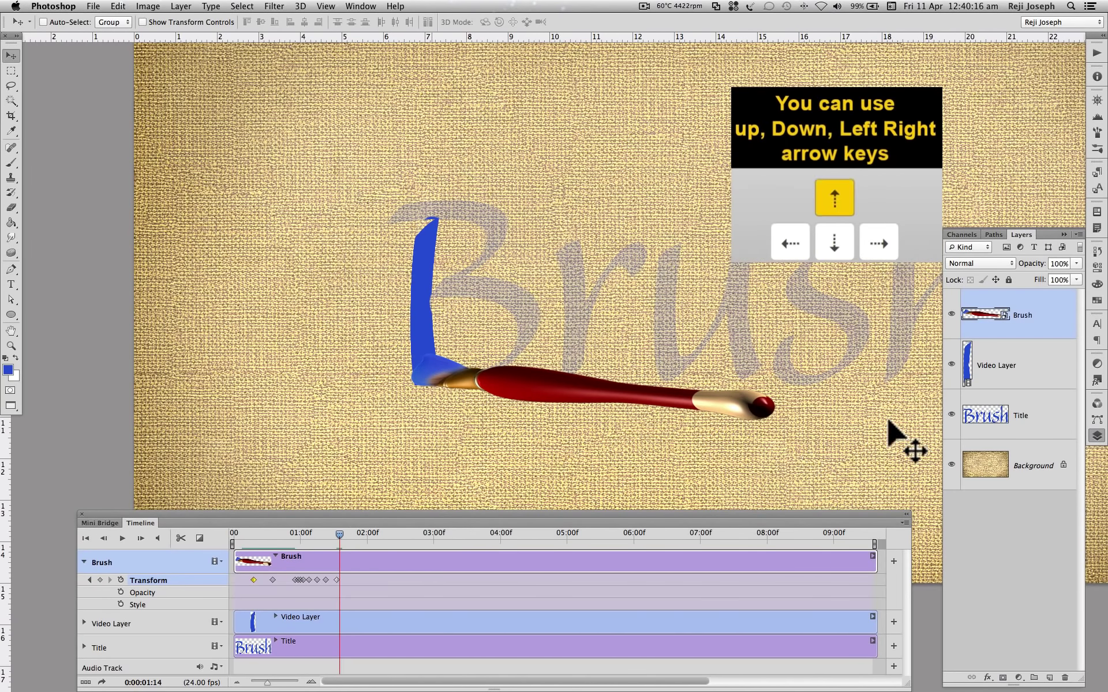
pyautogui.hotkey('ctrl', 't')
pyautogui.moveTo(589, 389); pyautogui.dragTo(426, 379)
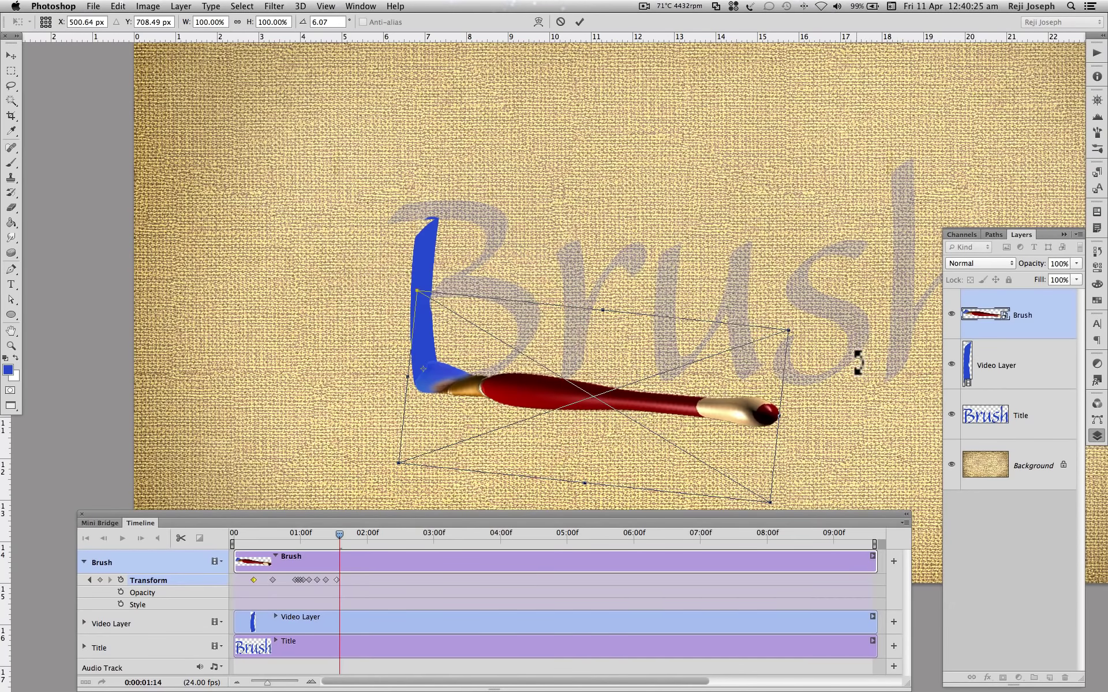
# - Tilt the brush to a shallower angle and keyframe its tip at the top of the B's stem
pyautogui.moveTo(858, 362)
pyautogui.mouseDown()
pyautogui.moveTo(870, 334)
pyautogui.moveTo(838, 383)
pyautogui.mouseUp()
pyautogui.click(578, 22)
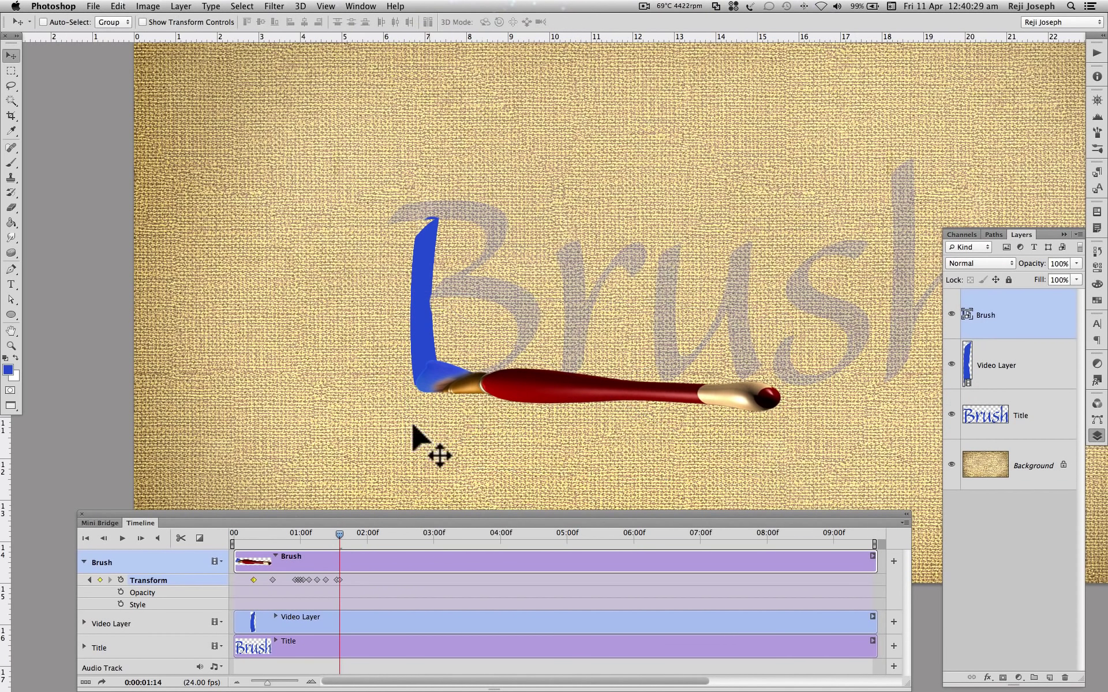
pyautogui.moveTo(337, 534); pyautogui.dragTo(357, 533)
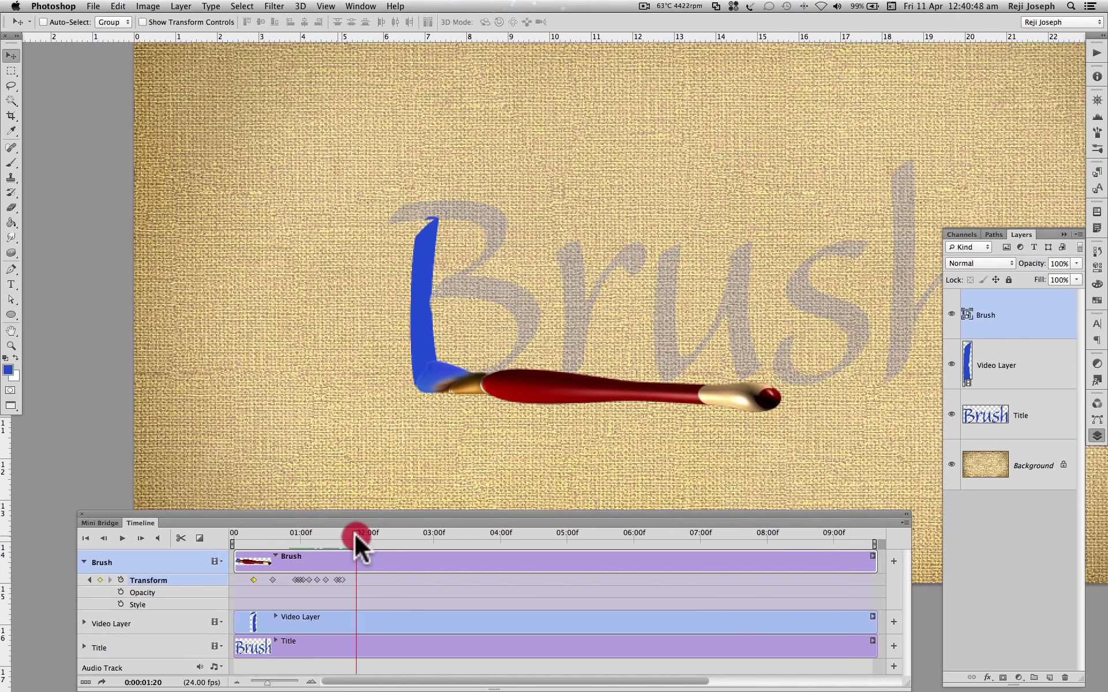
pyautogui.moveTo(511, 383); pyautogui.dragTo(482, 226)
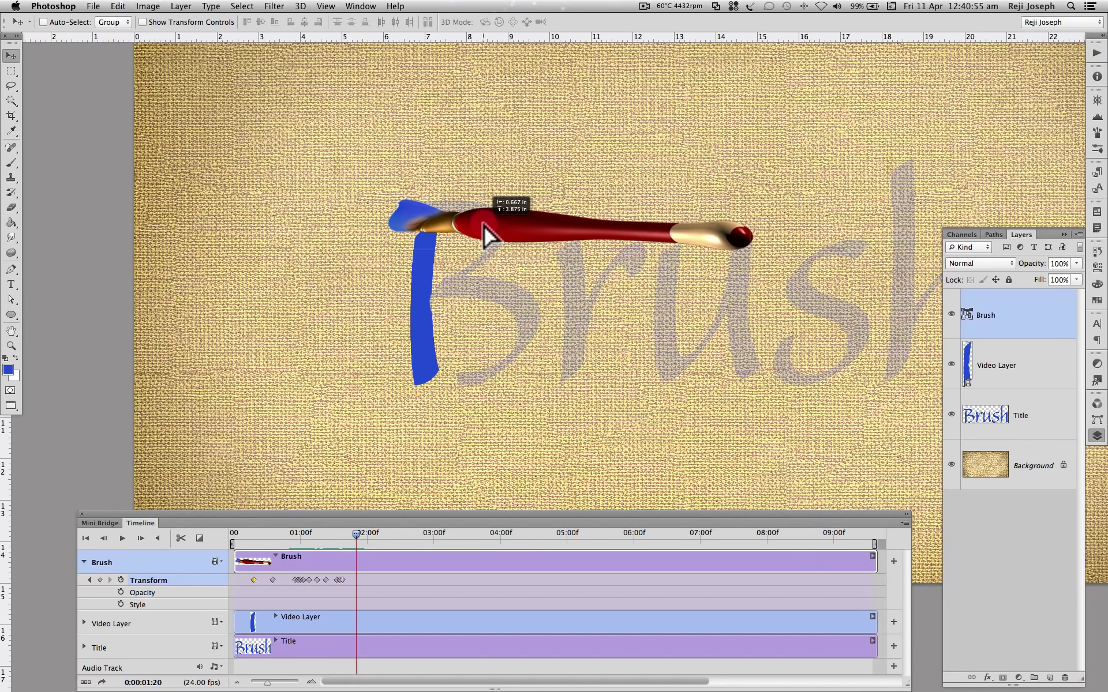
pyautogui.click(484, 226)
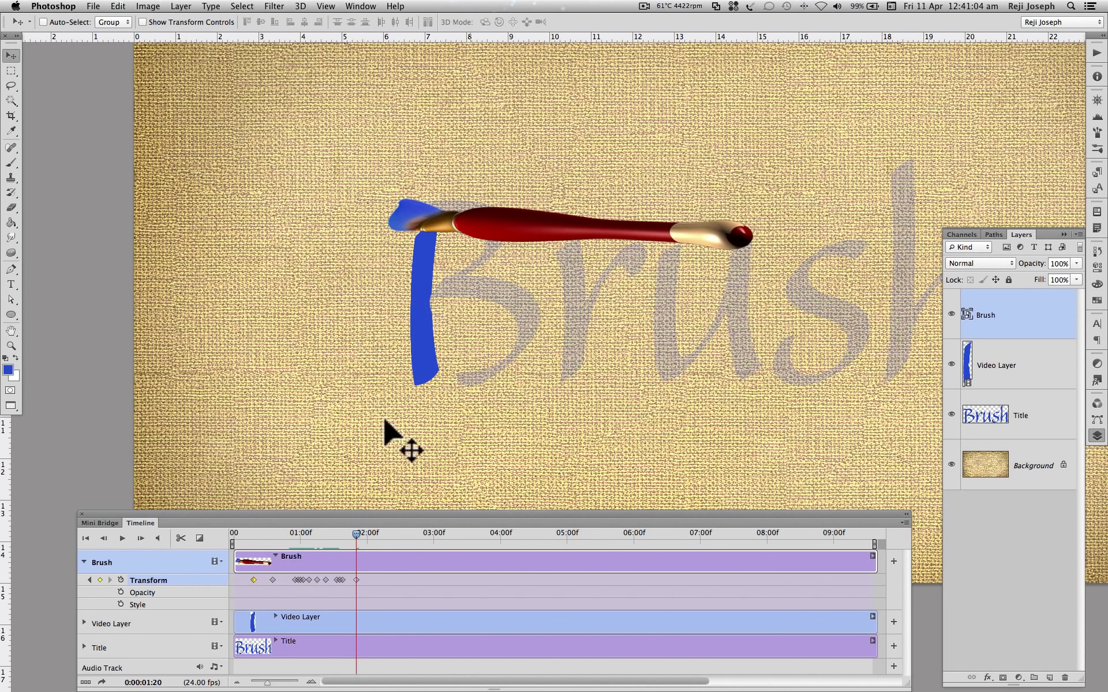
pyautogui.moveTo(356, 534); pyautogui.dragTo(349, 532)
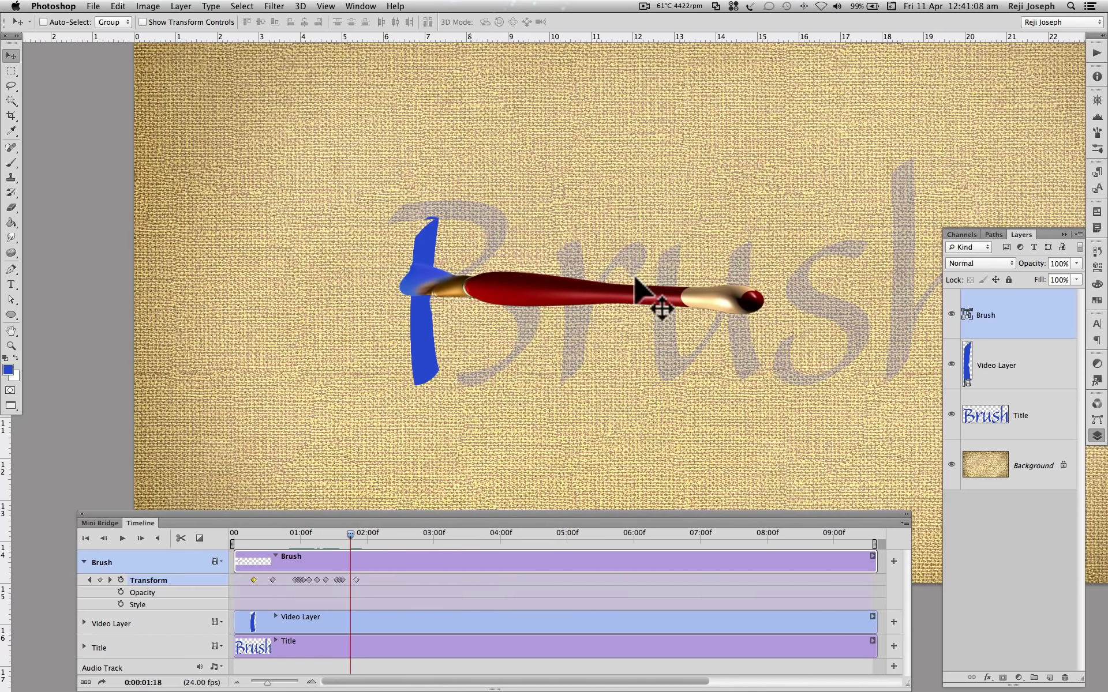
# - At 01:18, shift the brush right and rotate it about 11 degrees back with Free Transform
pyautogui.click(120, 8)
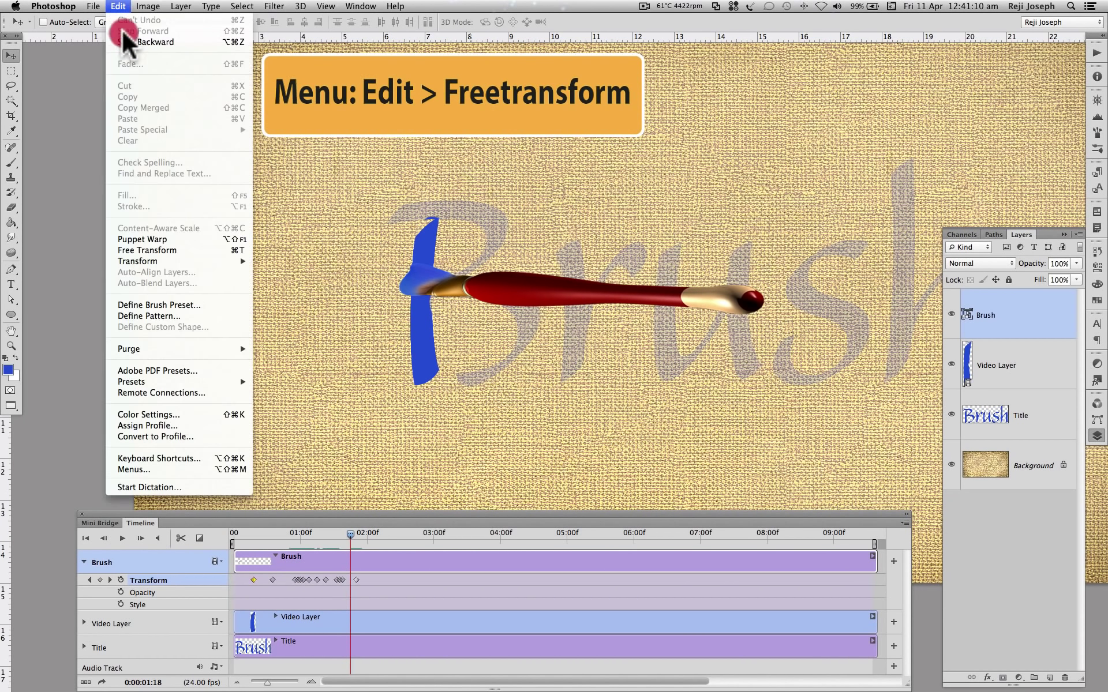
pyautogui.click(167, 250)
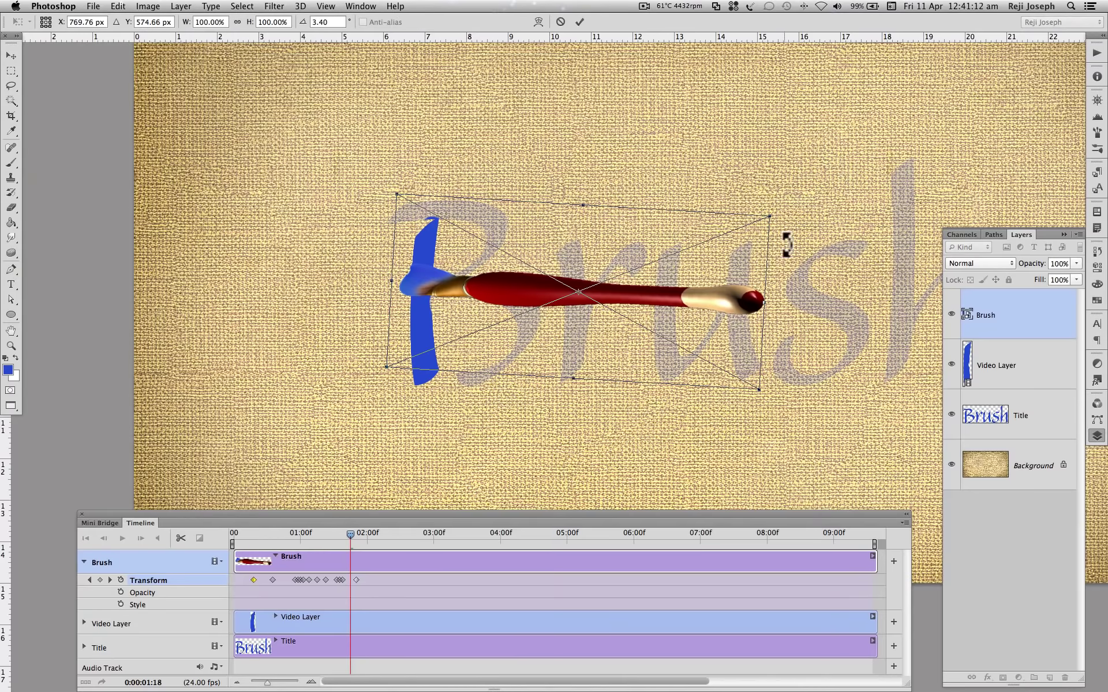
pyautogui.moveTo(494, 300); pyautogui.dragTo(533, 294)
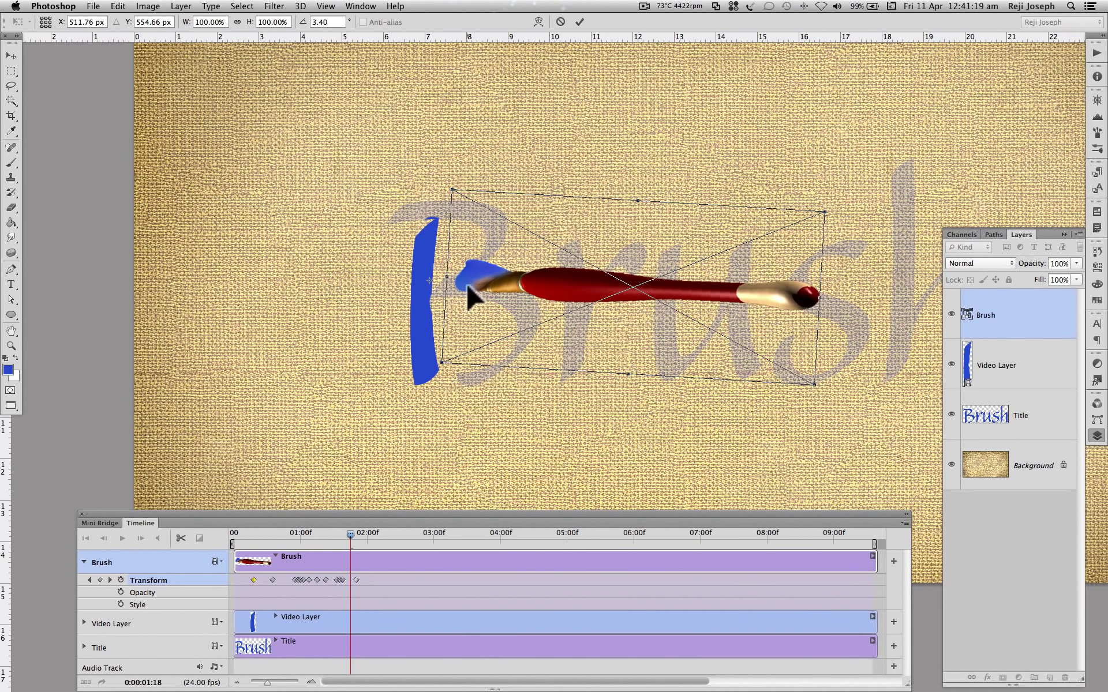
pyautogui.moveTo(877, 225); pyautogui.dragTo(866, 177)
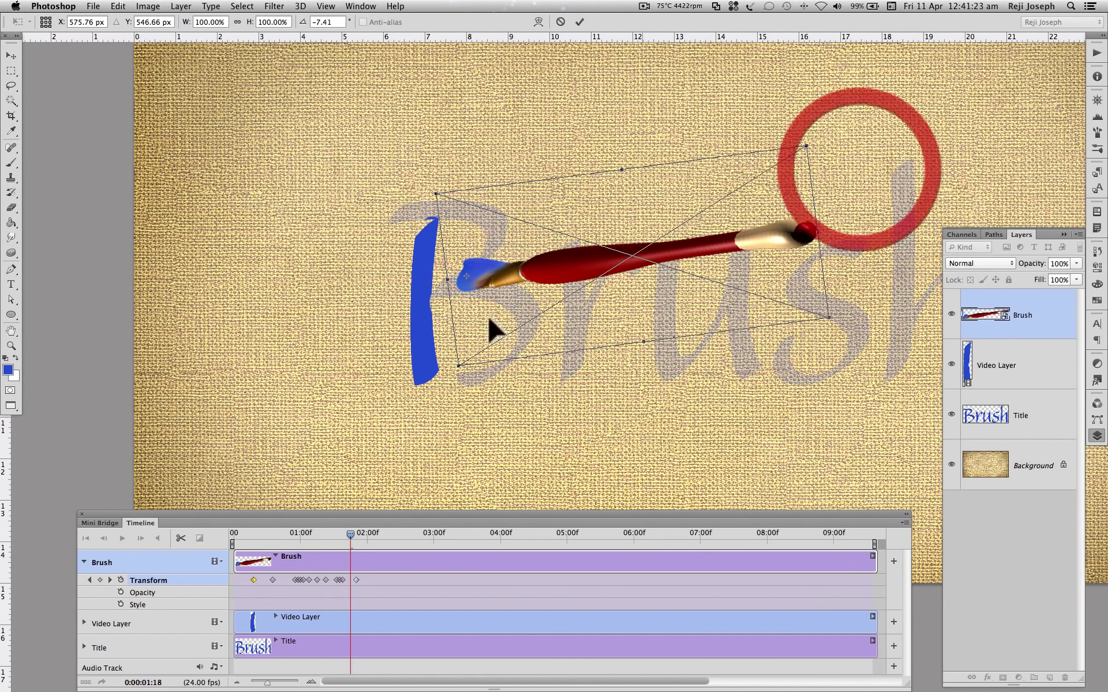
pyautogui.click(579, 21)
pyautogui.moveTo(348, 530); pyautogui.dragTo(356, 531)
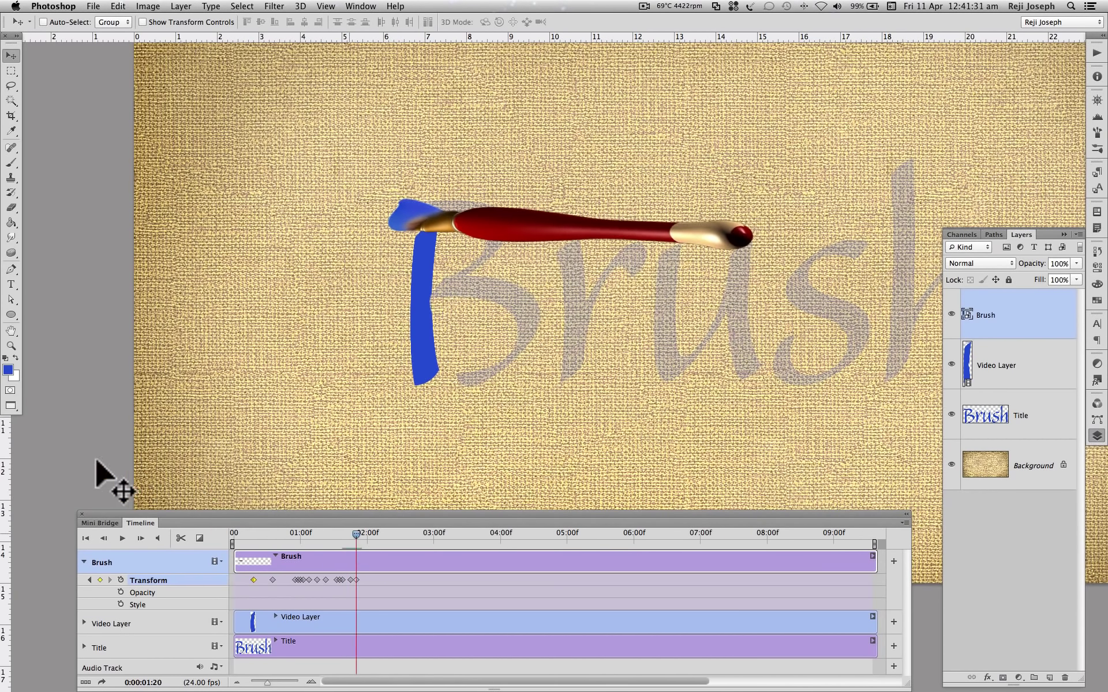
pyautogui.click(141, 539)
# - Move the brush right along the B's top stroke to 02:02, rotating it to 11.03 degrees
pyautogui.moveTo(375, 222); pyautogui.dragTo(412, 217)
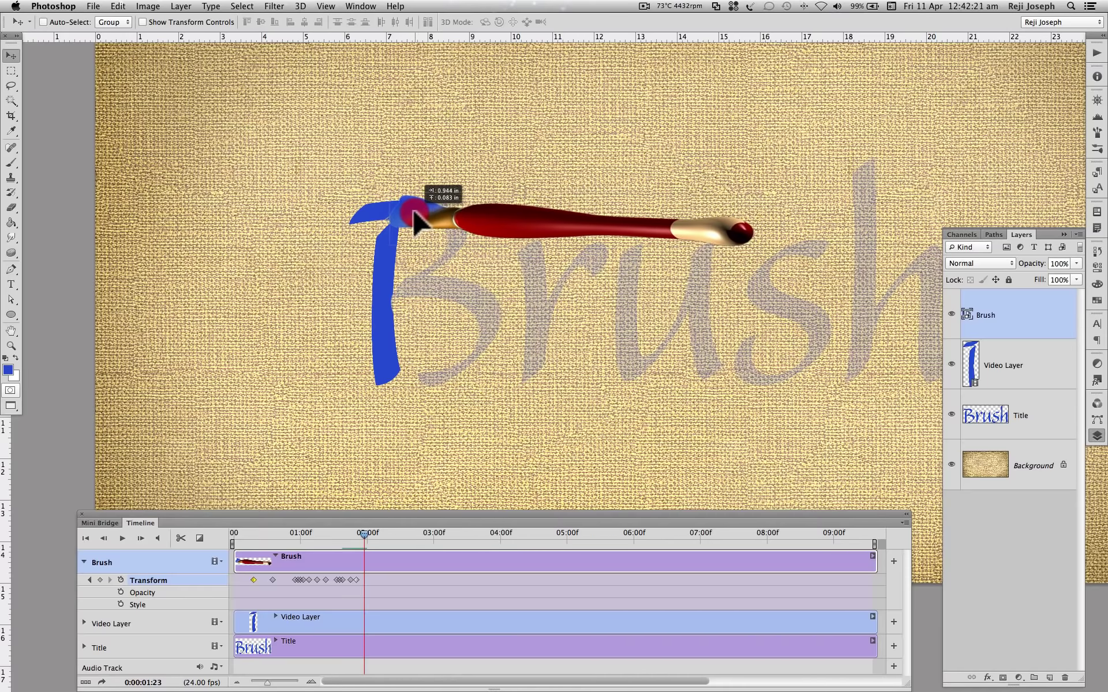
pyautogui.click(142, 539)
pyautogui.click(142, 539)
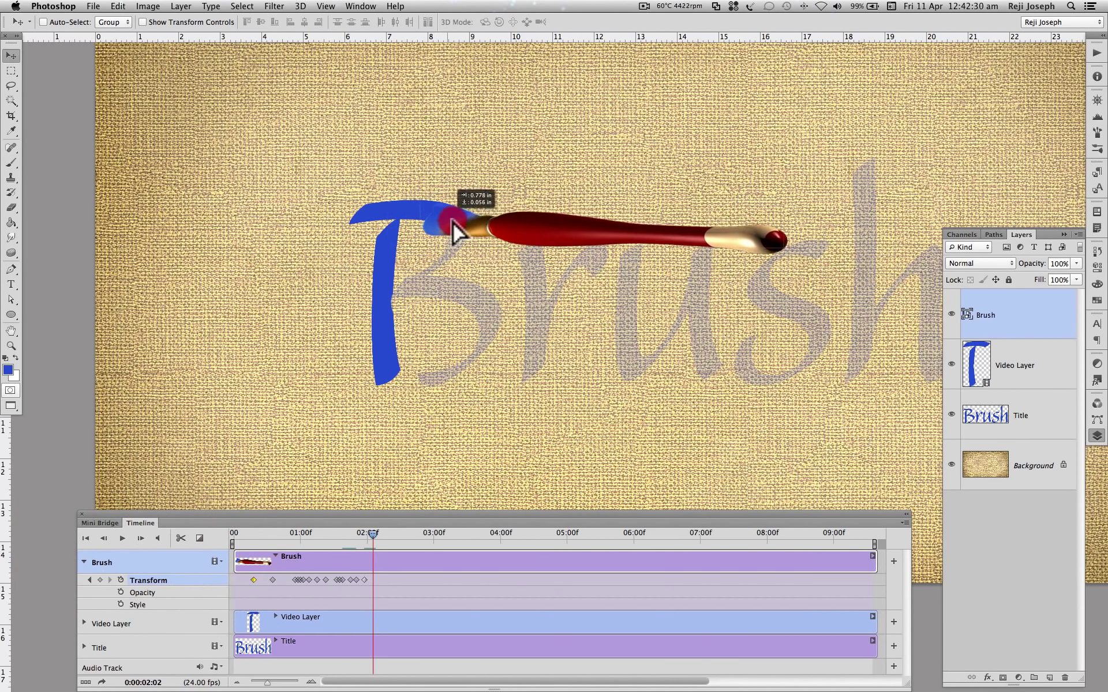
pyautogui.moveTo(412, 216); pyautogui.dragTo(465, 224)
pyautogui.click(118, 6)
pyautogui.click(133, 230)
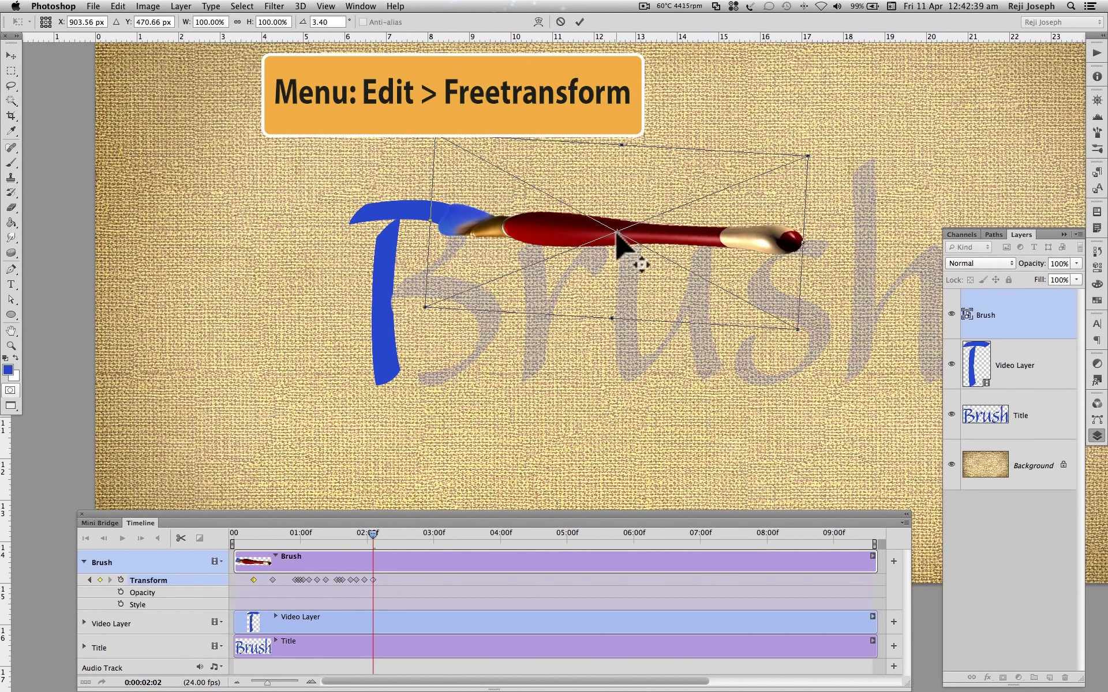
pyautogui.moveTo(816, 255); pyautogui.dragTo(809, 302)
# - Keyframe the brush around the B's bowls every few frames from 02:06 to 02:21
pyautogui.moveTo(369, 534); pyautogui.dragTo(384, 534)
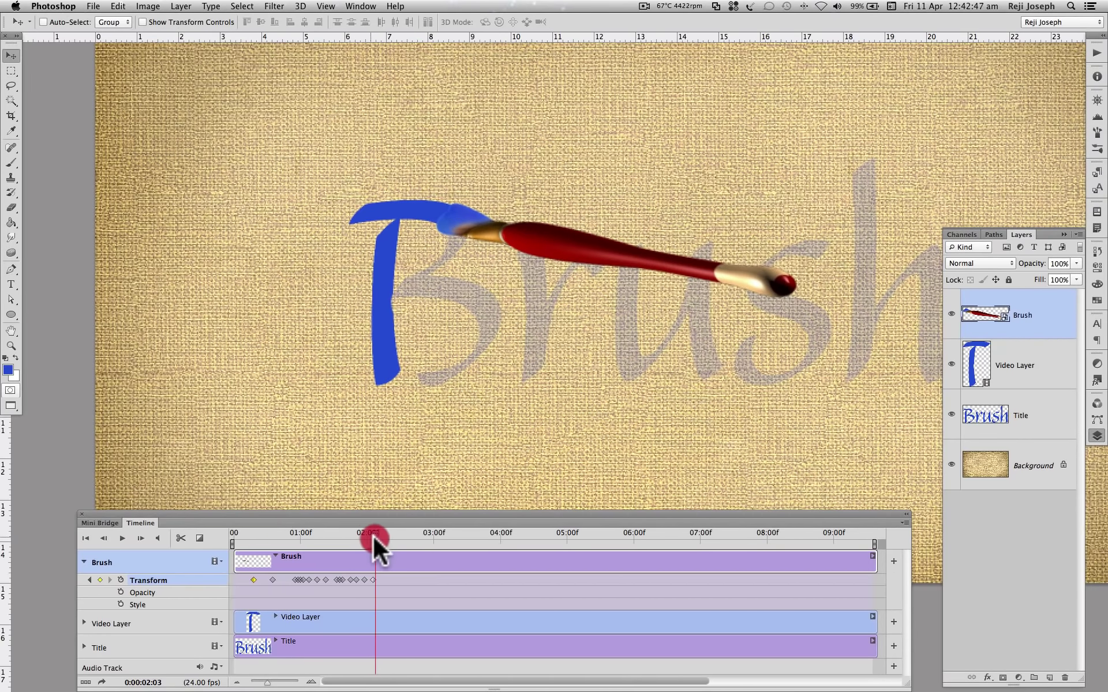
pyautogui.moveTo(479, 229); pyautogui.dragTo(486, 260)
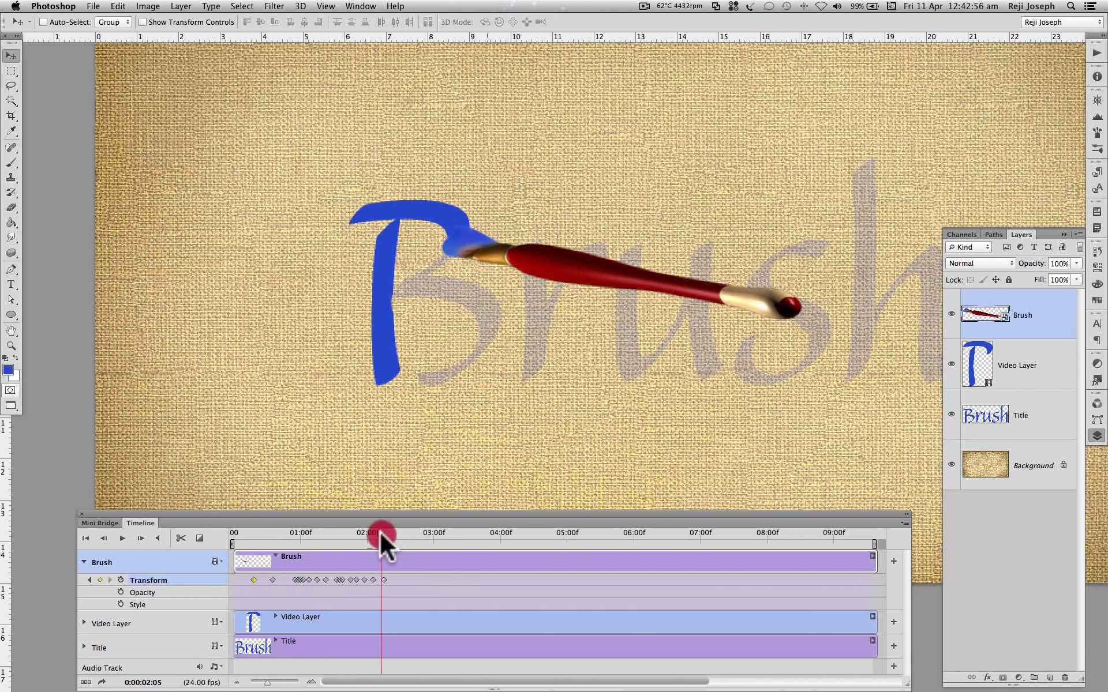
pyautogui.moveTo(380, 534); pyautogui.dragTo(390, 534)
pyautogui.moveTo(455, 276); pyautogui.dragTo(415, 305)
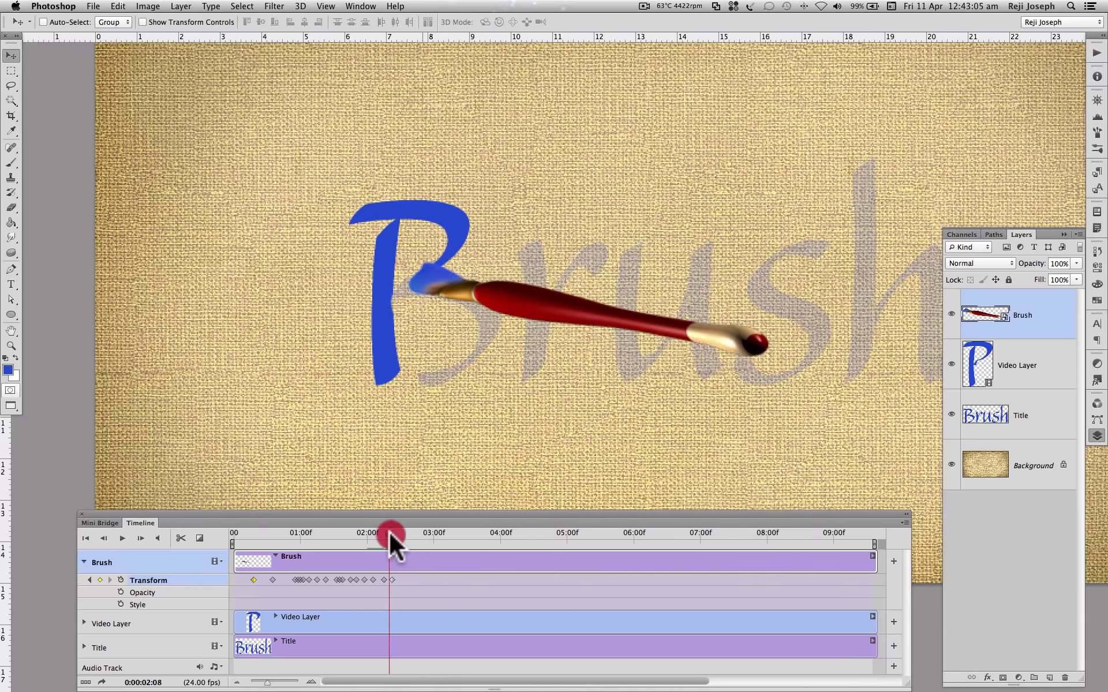
pyautogui.moveTo(389, 534); pyautogui.dragTo(401, 534)
pyautogui.moveTo(455, 302); pyautogui.dragTo(453, 297)
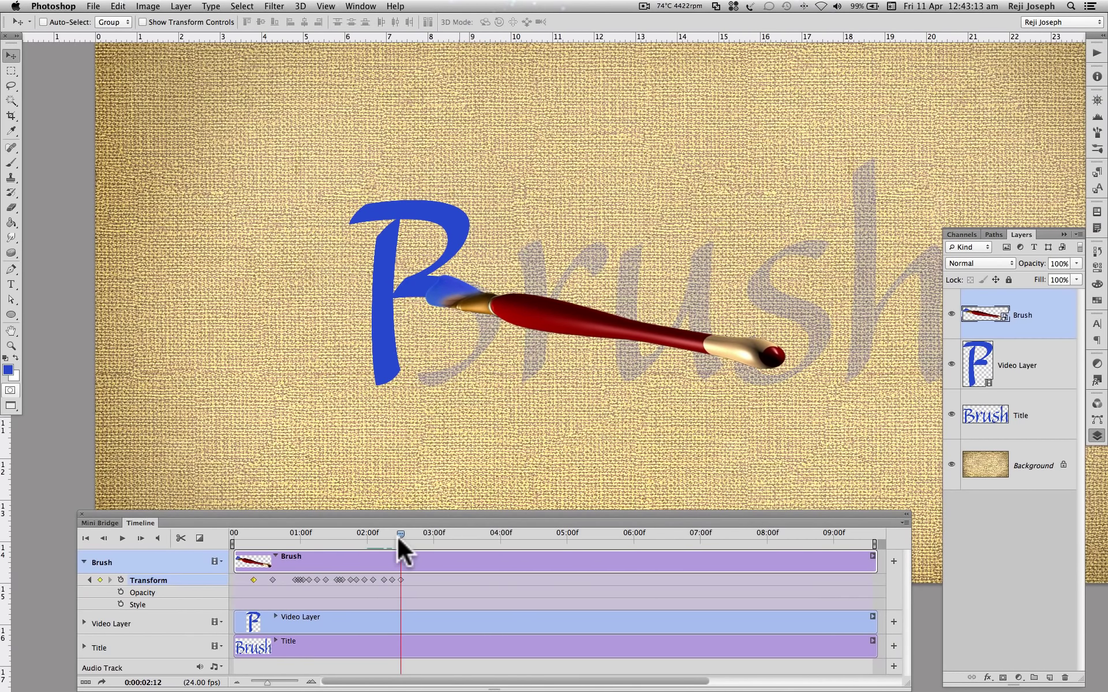
pyautogui.moveTo(401, 534); pyautogui.dragTo(408, 534)
pyautogui.moveTo(450, 297); pyautogui.dragTo(489, 303)
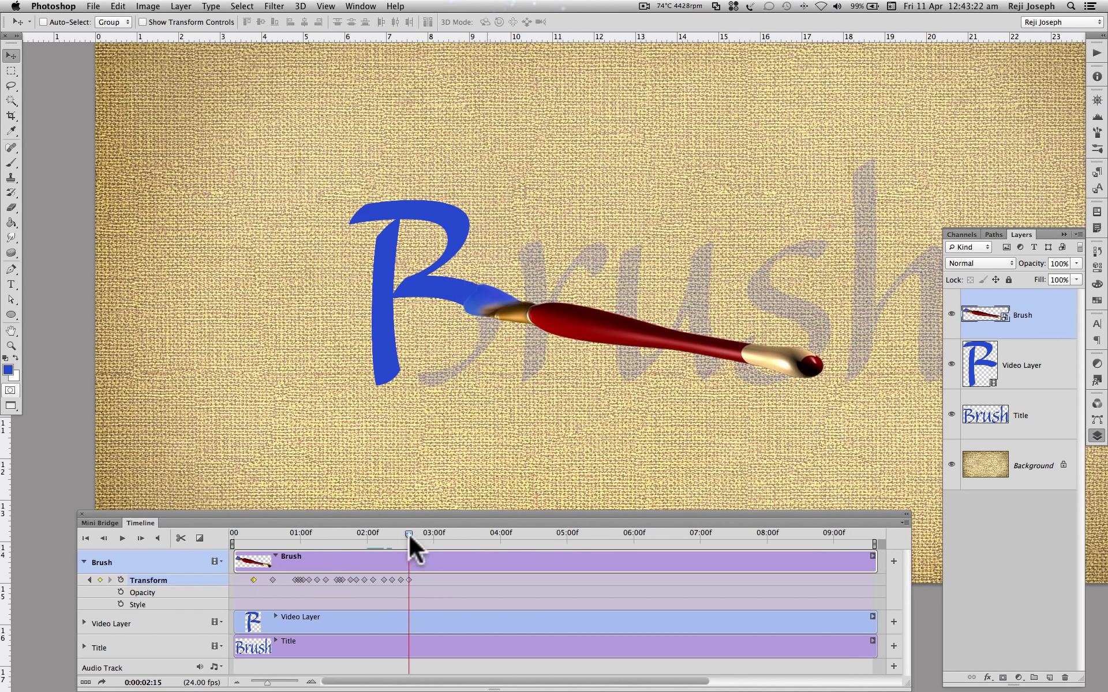
pyautogui.moveTo(408, 534); pyautogui.dragTo(417, 535)
pyautogui.moveTo(470, 295); pyautogui.dragTo(485, 320)
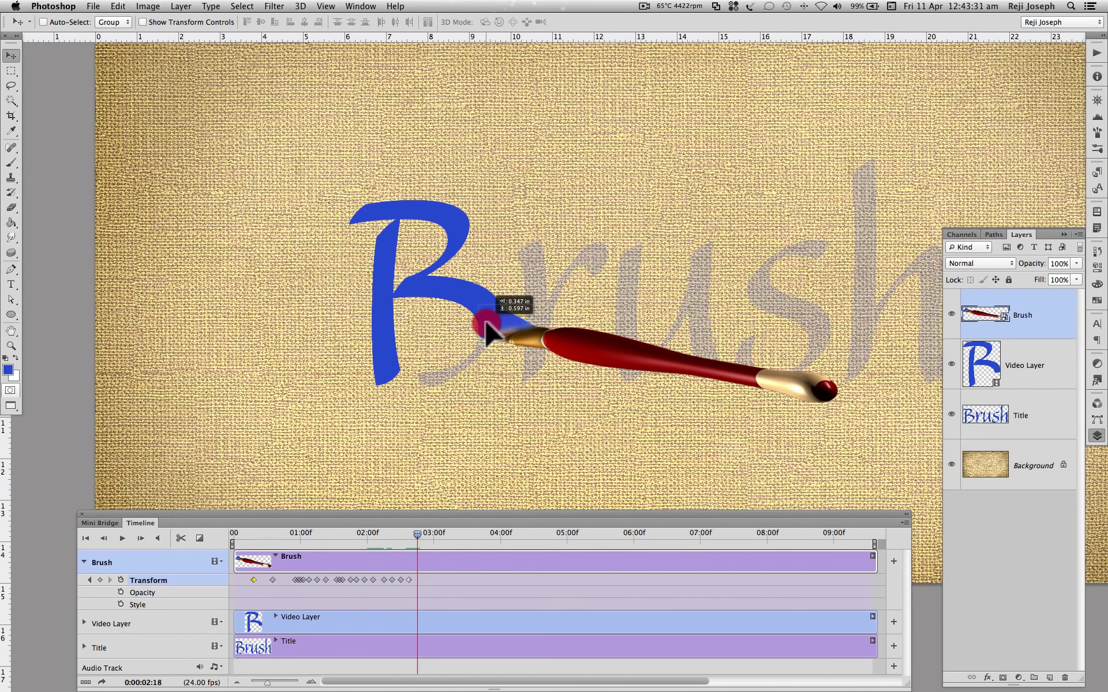
pyautogui.moveTo(416, 535); pyautogui.dragTo(425, 535)
pyautogui.moveTo(506, 335); pyautogui.dragTo(476, 381)
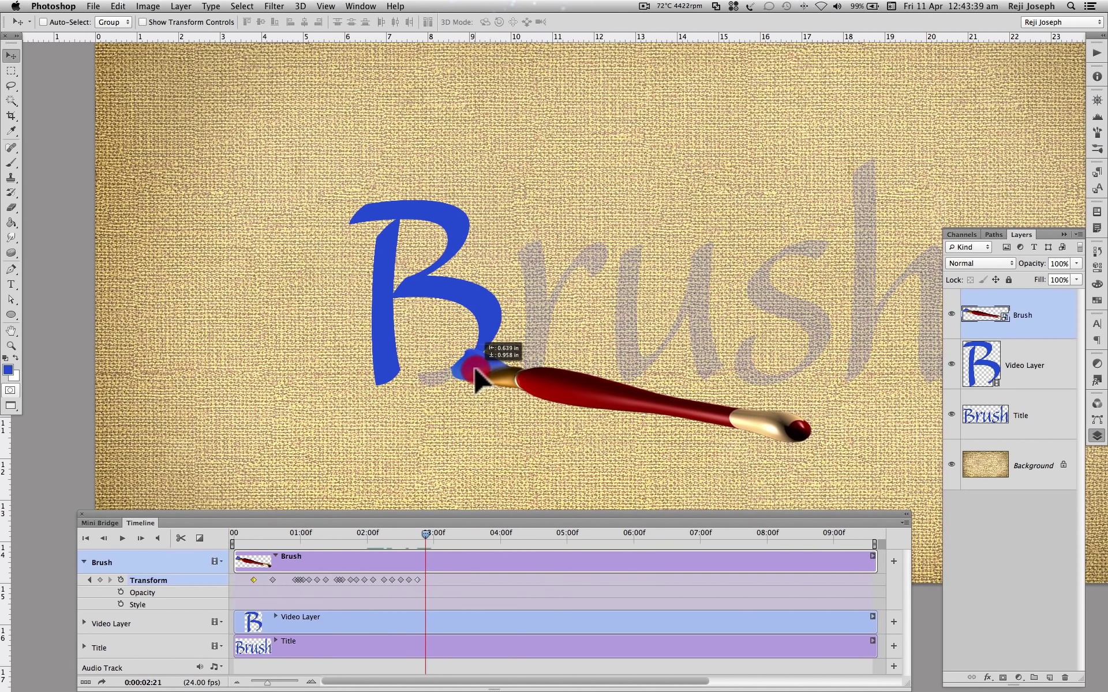
# - Nudge the brush at 02:20, then move it left to the B's base at 03:00 for rotating
pyautogui.moveTo(426, 534); pyautogui.dragTo(423, 534)
pyautogui.moveTo(495, 376)
pyautogui.mouseDown()
pyautogui.moveTo(508, 365)
pyautogui.moveTo(465, 382)
pyautogui.mouseUp()
pyautogui.click(424, 534)
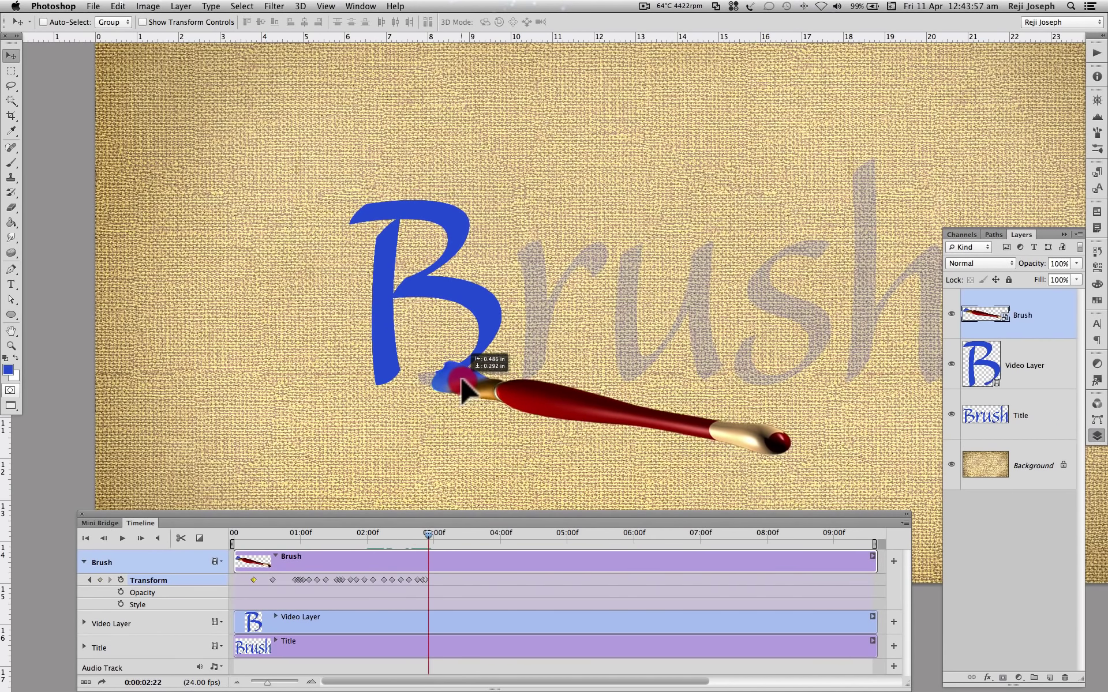
pyautogui.click(433, 534)
pyautogui.moveTo(531, 415); pyautogui.dragTo(482, 398)
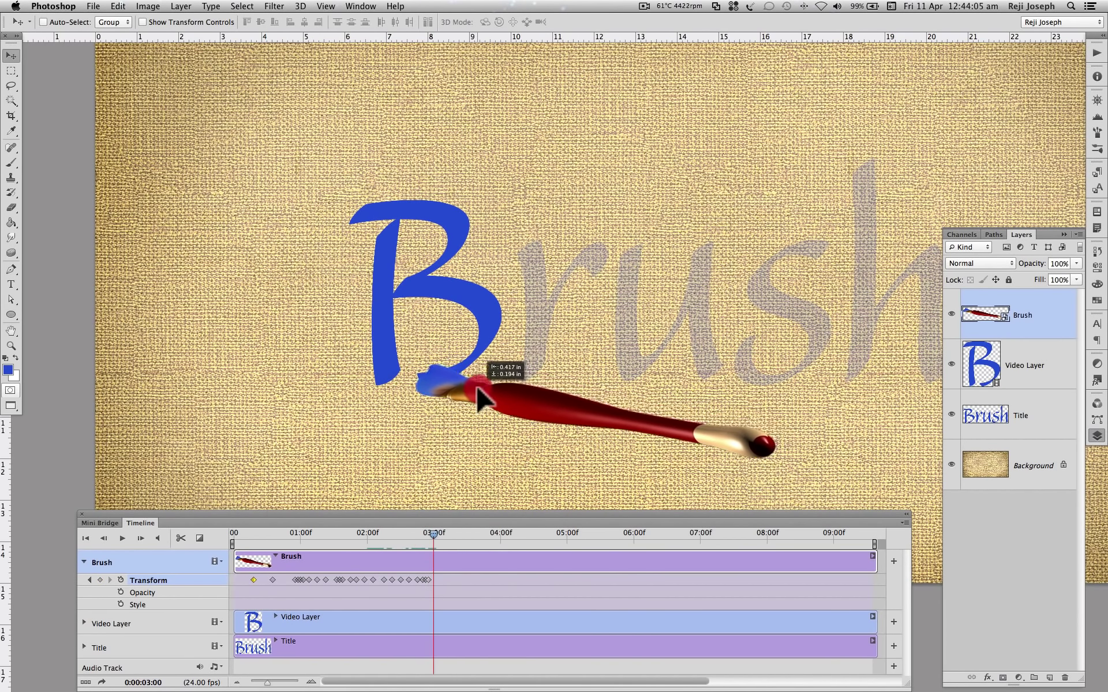
pyautogui.click(118, 6)
pyautogui.click(136, 248)
# - Rotate the brush around its tip at 03:00, then move it toward the r, nearly level, at 03:06
pyautogui.moveTo(601, 384); pyautogui.dragTo(429, 381)
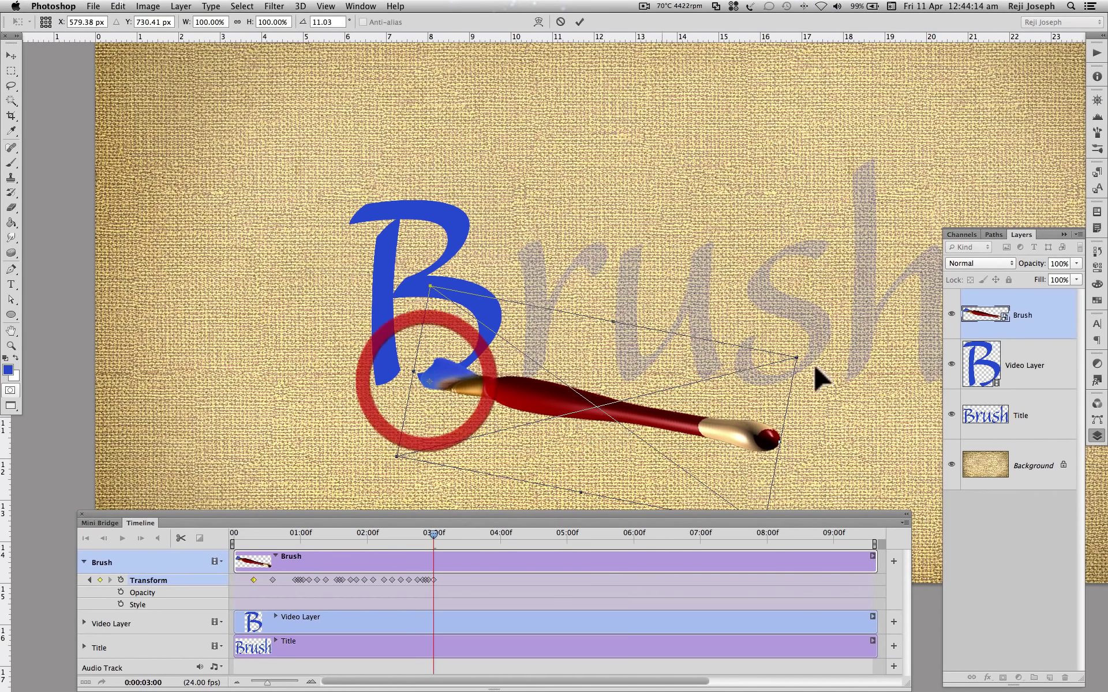
pyautogui.moveTo(812, 362)
pyautogui.mouseDown()
pyautogui.moveTo(730, 431)
pyautogui.moveTo(508, 369)
pyautogui.mouseUp()
pyautogui.press('Return')
pyautogui.click(450, 532)
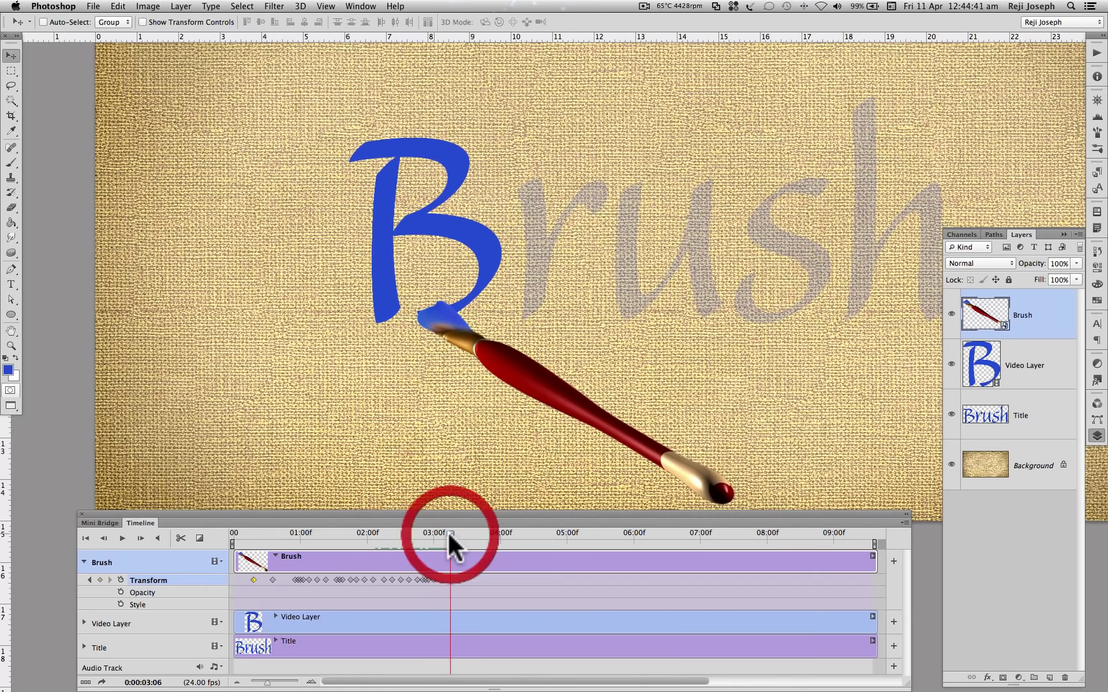
pyautogui.moveTo(441, 337); pyautogui.dragTo(551, 211)
pyautogui.click(118, 6)
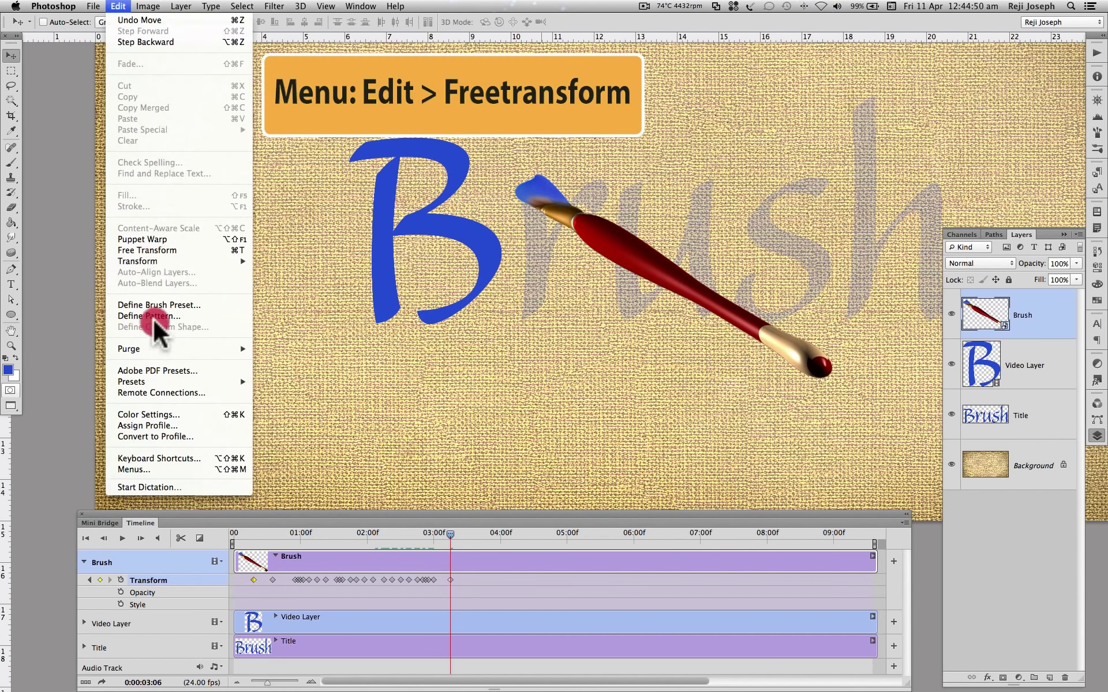
pyautogui.click(135, 248)
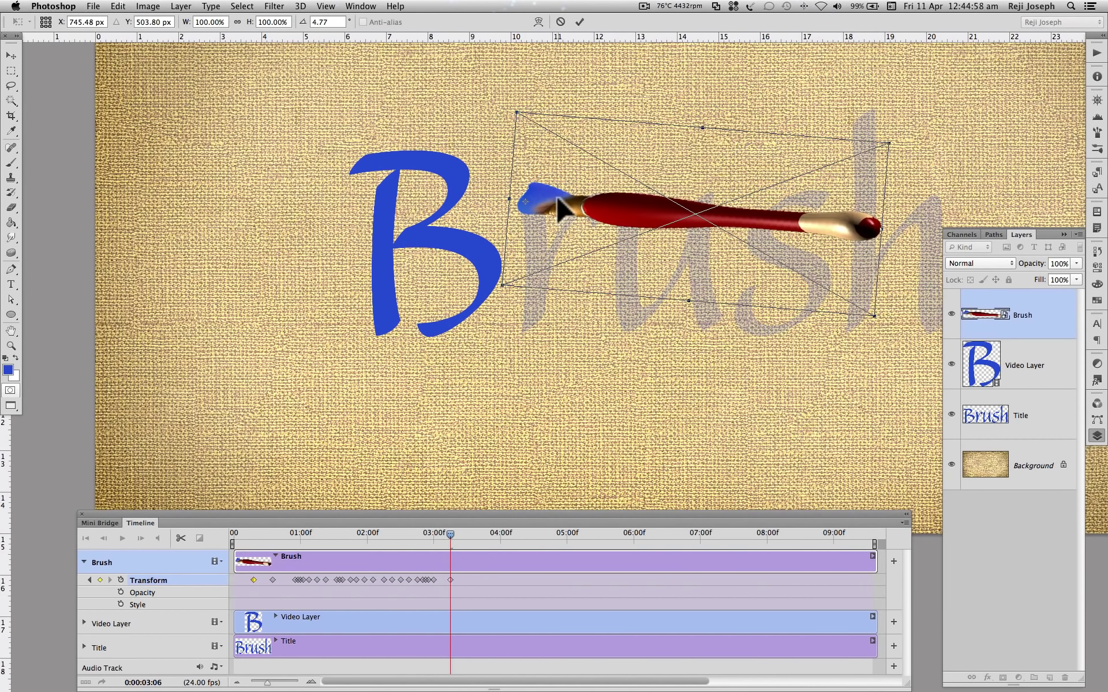
pyautogui.moveTo(537, 190); pyautogui.dragTo(552, 204)
pyautogui.click(579, 21)
# - At 03:03, nudge the brush slightly right and down and rotate it level
pyautogui.click(442, 532)
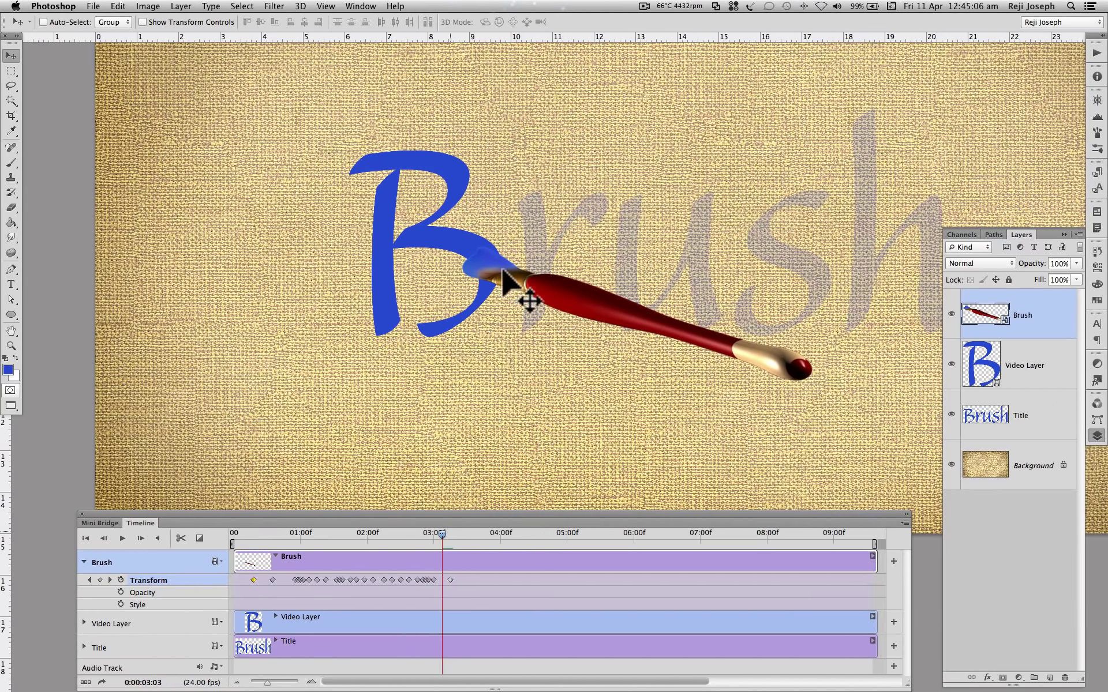
pyautogui.moveTo(499, 283); pyautogui.dragTo(554, 309)
pyautogui.hotkey('ctrl', 't')
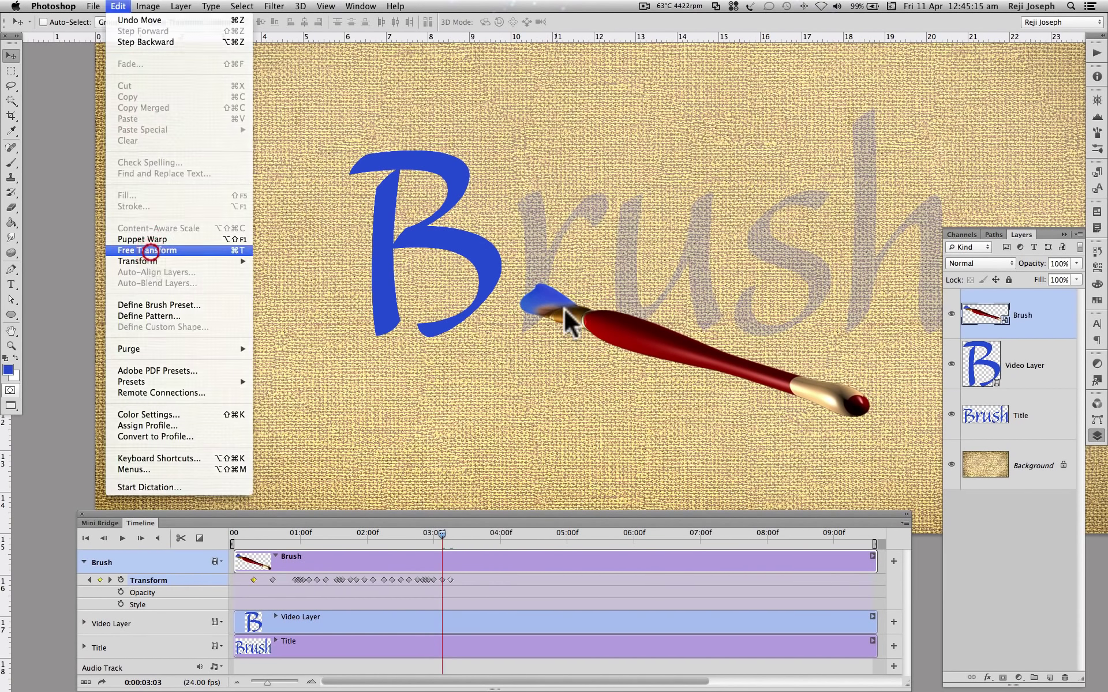
pyautogui.moveTo(893, 404); pyautogui.dragTo(866, 206)
pyautogui.press('Return')
# - Keyframe the brush on the r's stem from 03:07 through the next few frames
pyautogui.moveTo(445, 534); pyautogui.dragTo(462, 532)
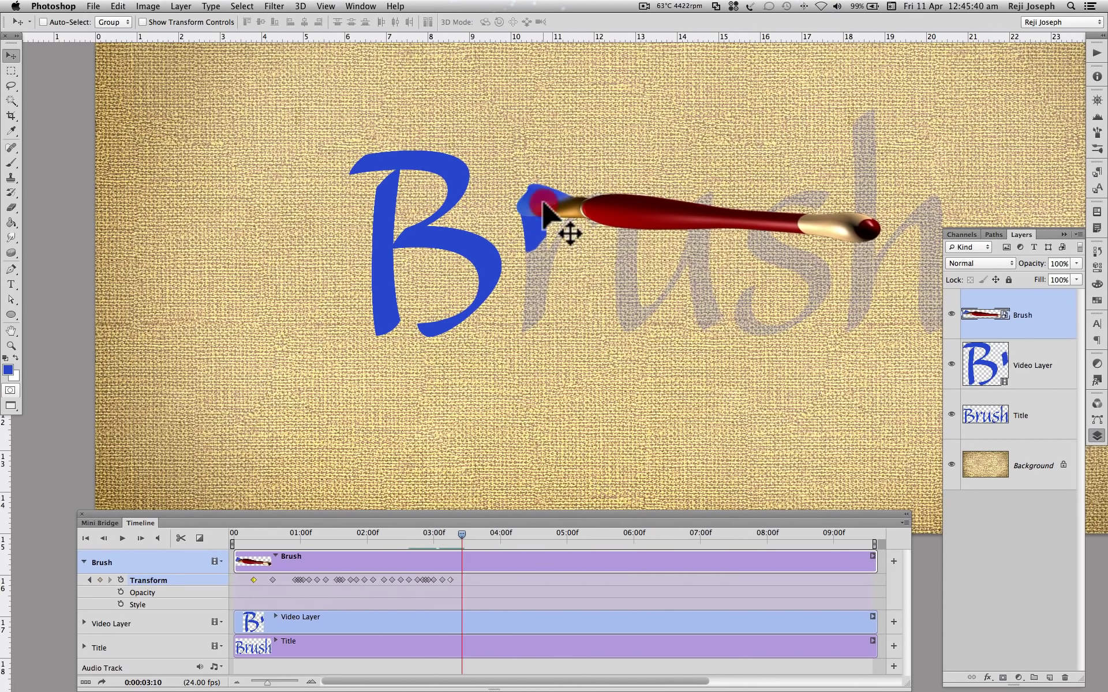
pyautogui.moveTo(565, 230); pyautogui.dragTo(554, 252)
pyautogui.moveTo(459, 530); pyautogui.dragTo(466, 533)
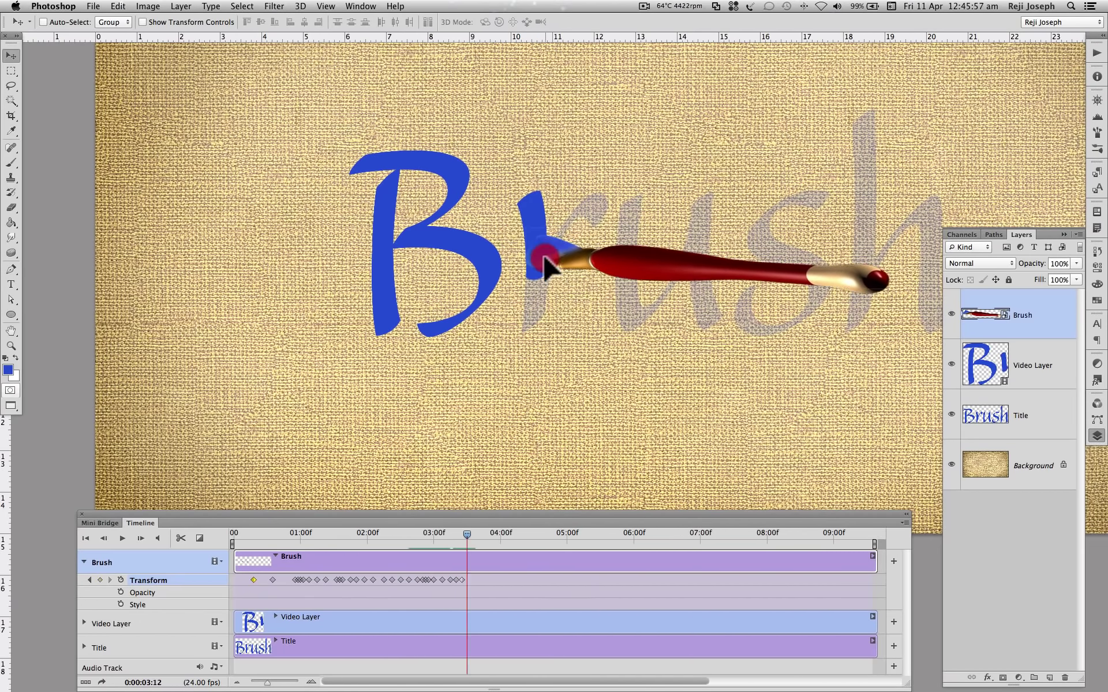
pyautogui.click(475, 530)
pyautogui.moveTo(548, 289); pyautogui.dragTo(545, 307)
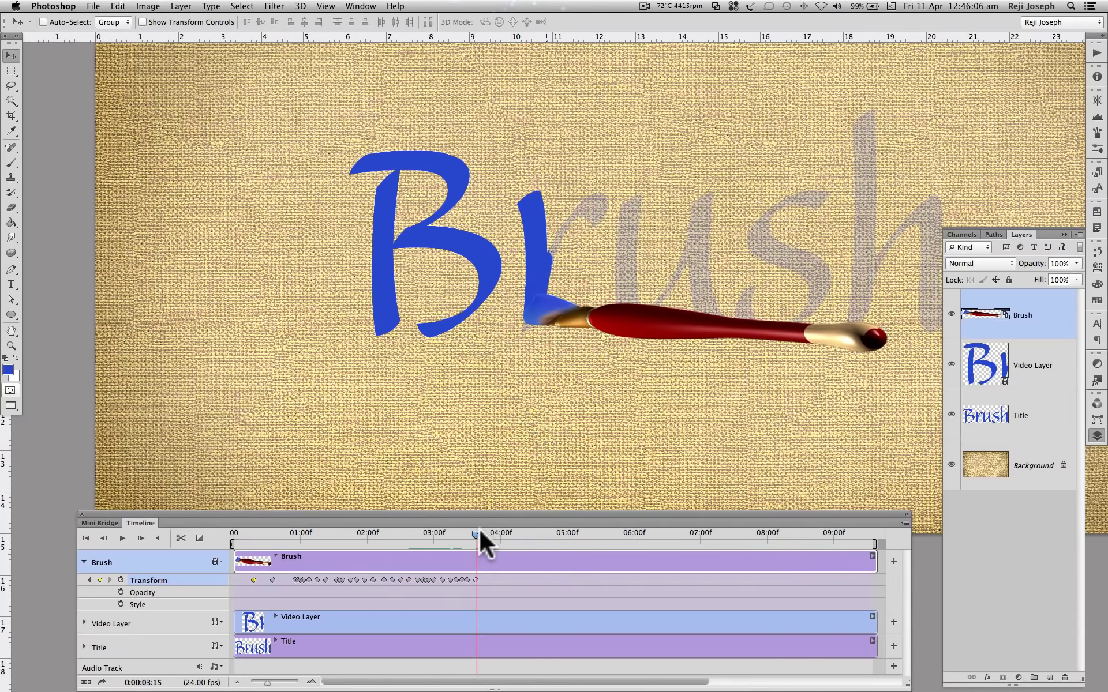
pyautogui.moveTo(478, 528); pyautogui.dragTo(481, 528)
pyautogui.moveTo(564, 341)
pyautogui.mouseDown()
pyautogui.moveTo(564, 358)
pyautogui.moveTo(563, 252)
pyautogui.mouseUp()
# - Rotate the brush upward, then at 03:20 lay it nearly horizontal at the r's top
pyautogui.click(117, 6)
pyautogui.click(163, 252)
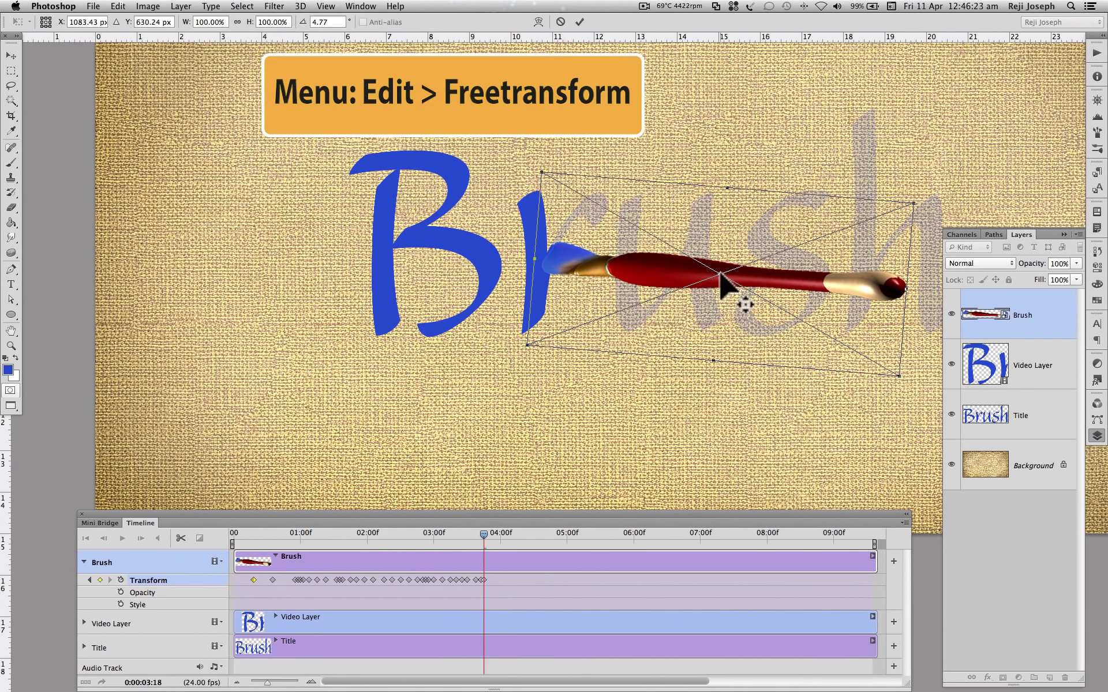
pyautogui.moveTo(917, 208); pyautogui.dragTo(902, 109)
pyautogui.hscroll(5, 577, 173)
pyautogui.press('Return')
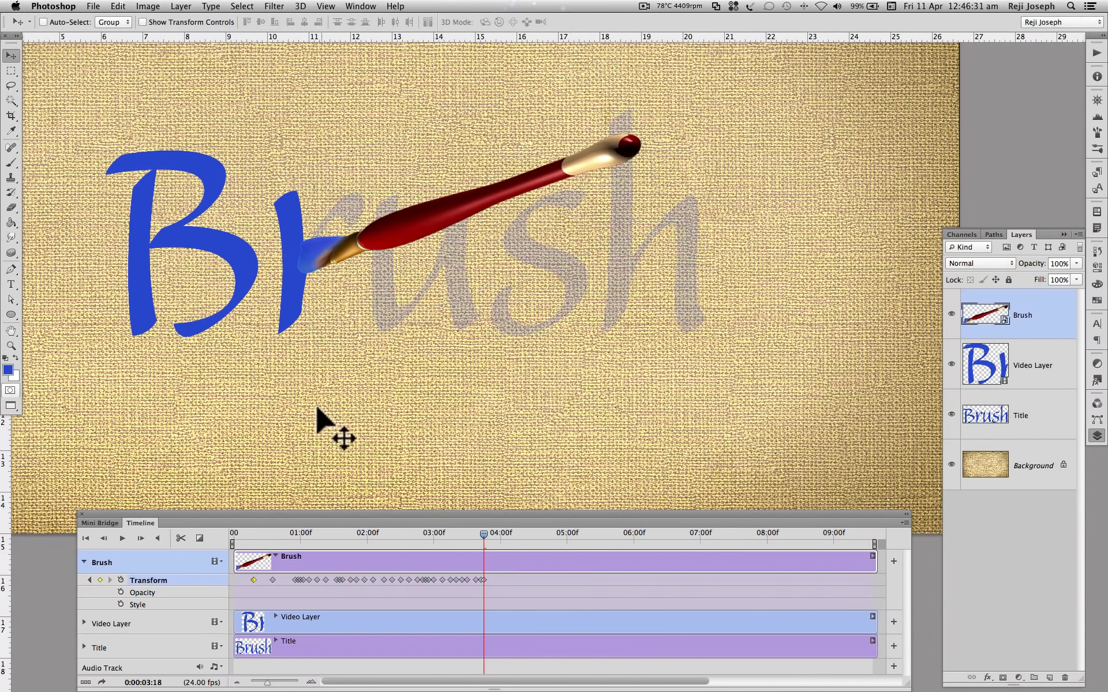
pyautogui.moveTo(483, 533); pyautogui.dragTo(489, 534)
pyautogui.click(117, 5)
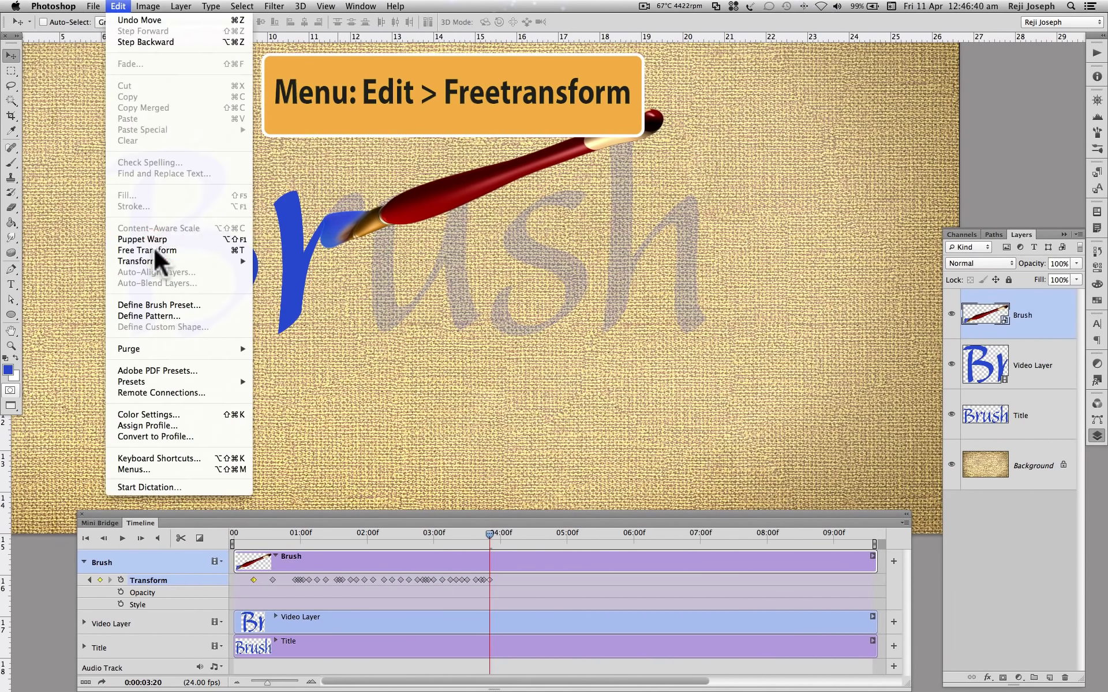
pyautogui.click(155, 250)
pyautogui.moveTo(693, 242); pyautogui.dragTo(594, 346)
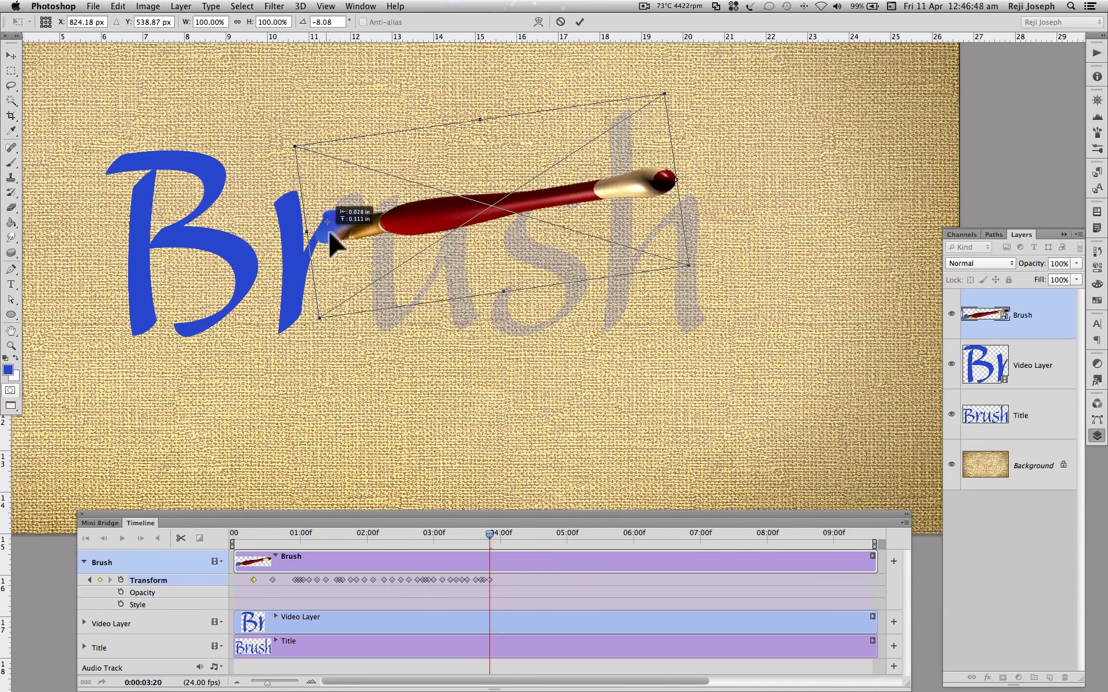
pyautogui.press('Return')
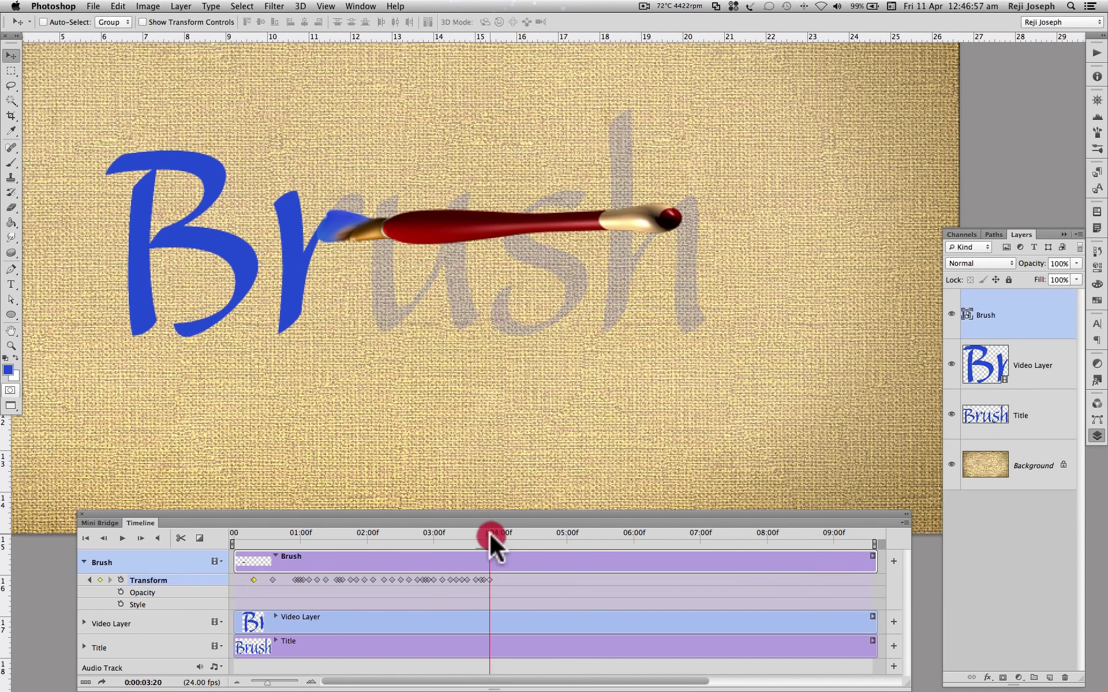
# - Keyframe the brush along the r's top from 03:23 to 04:07, ending down toward the u
pyautogui.moveTo(490, 533); pyautogui.dragTo(497, 534)
pyautogui.moveTo(379, 227); pyautogui.dragTo(355, 211)
pyautogui.moveTo(497, 533); pyautogui.dragTo(505, 533)
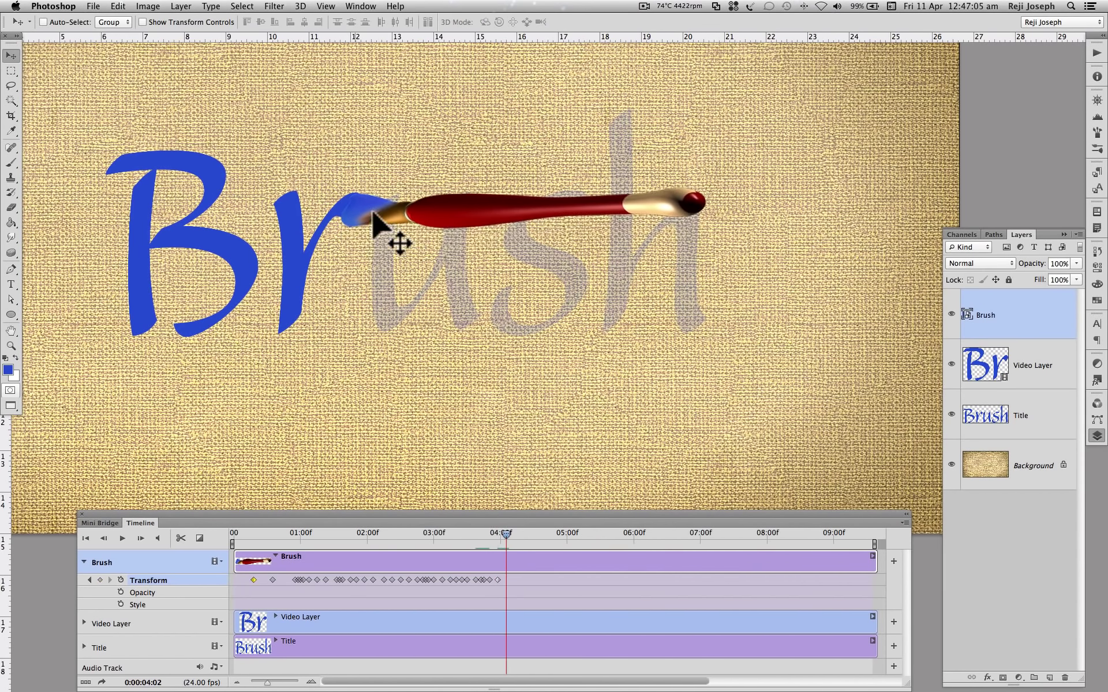
pyautogui.moveTo(384, 228); pyautogui.dragTo(374, 212)
pyautogui.moveTo(506, 533); pyautogui.dragTo(517, 533)
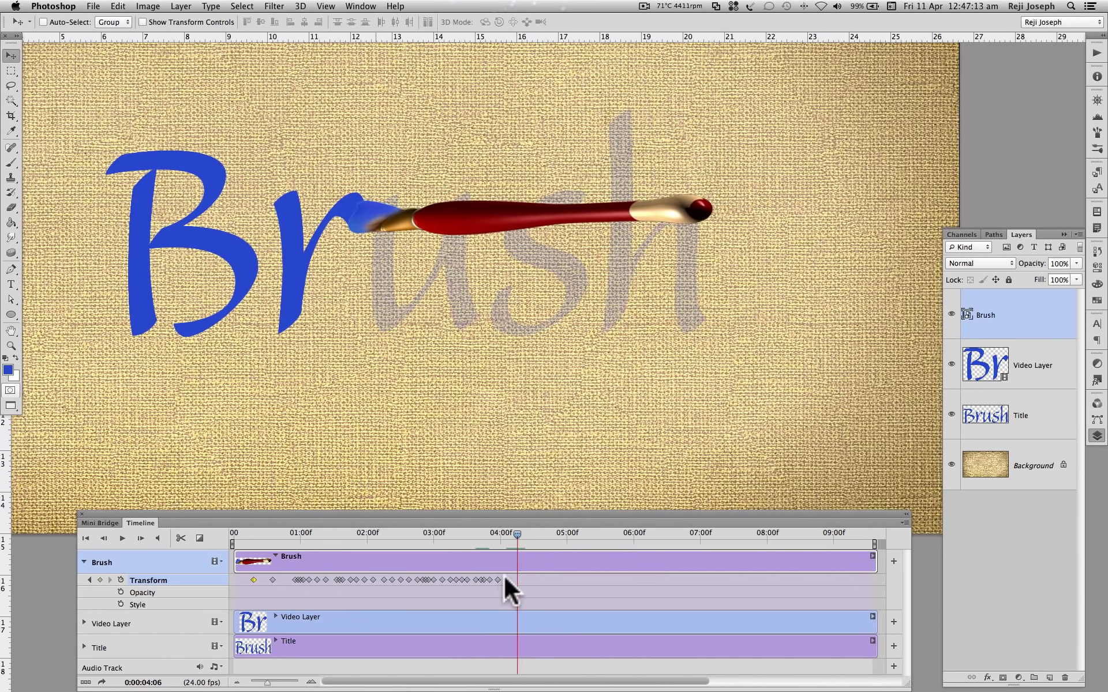
pyautogui.moveTo(361, 214); pyautogui.dragTo(388, 206)
pyautogui.moveTo(517, 534); pyautogui.dragTo(523, 533)
pyautogui.moveTo(398, 208); pyautogui.dragTo(400, 283)
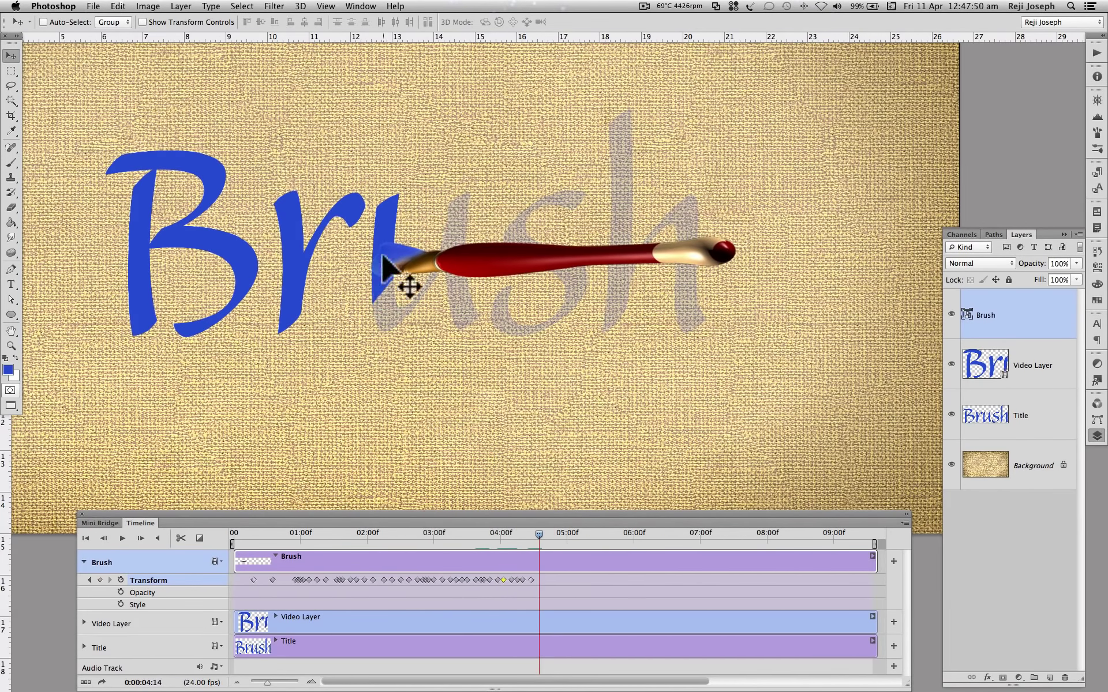
# - At 04:17, lower the brush on the u and tilt it steeply upward
pyautogui.click(536, 534)
pyautogui.moveTo(534, 534); pyautogui.dragTo(546, 534)
pyautogui.moveTo(396, 297); pyautogui.dragTo(395, 314)
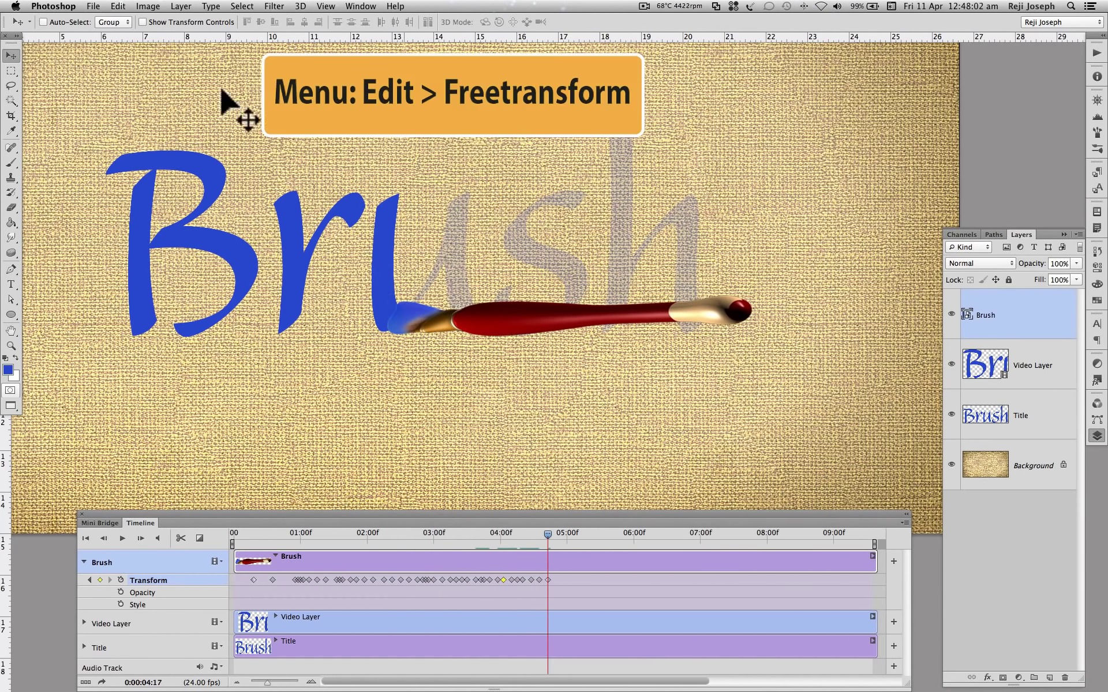
pyautogui.hotkey('ctrl', 't')
pyautogui.moveTo(648, 198); pyautogui.dragTo(445, 334)
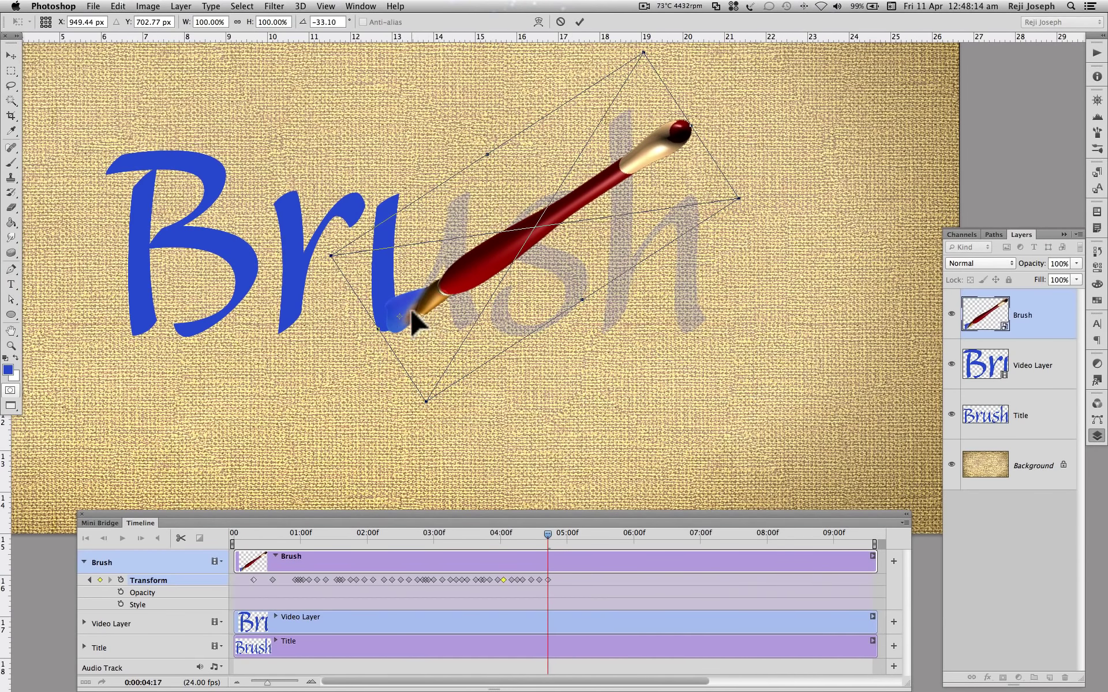
pyautogui.click(579, 22)
# - At 04:22, move the brush up the u stroke and rotate it almost level
pyautogui.moveTo(548, 534); pyautogui.dragTo(561, 534)
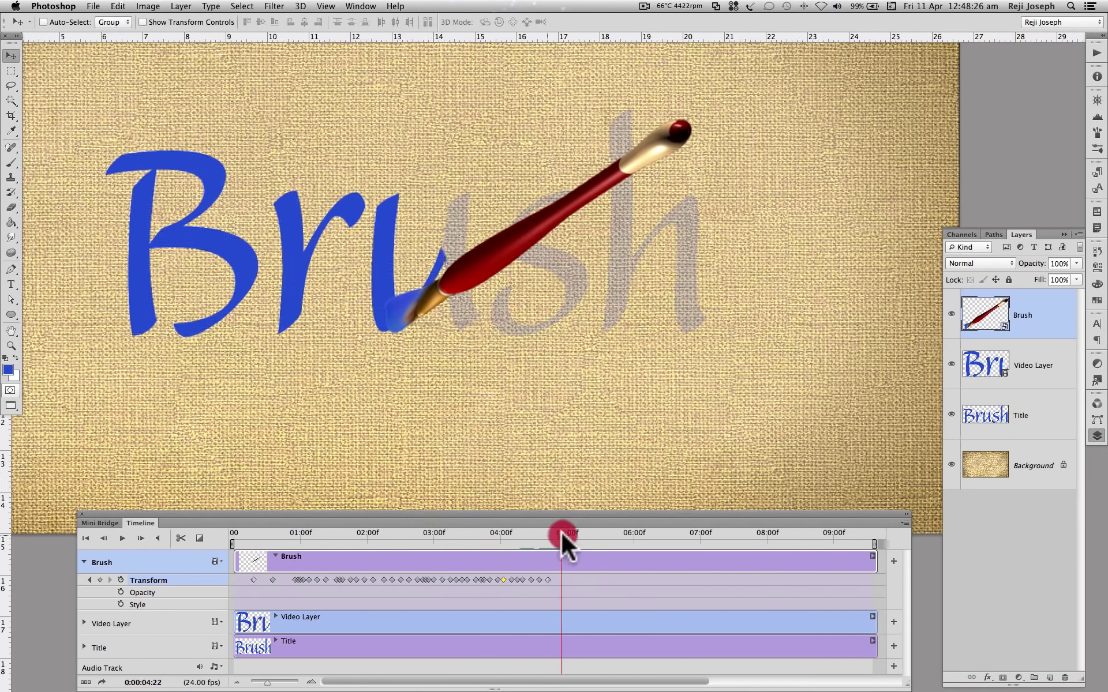
pyautogui.moveTo(404, 315); pyautogui.dragTo(456, 247)
pyautogui.click(99, 6)
pyautogui.click(144, 236)
pyautogui.moveTo(653, 354); pyautogui.dragTo(602, 363)
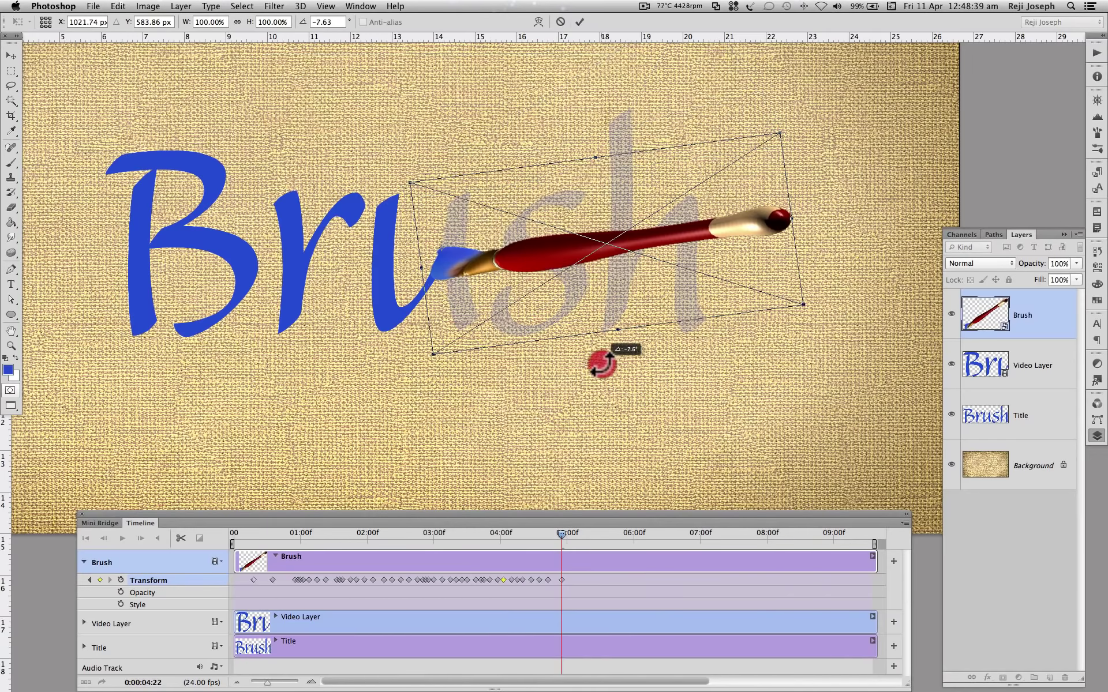
pyautogui.press('Return')
# - At 04:20, rotate the brush to follow the curve of the u
pyautogui.moveTo(560, 534); pyautogui.dragTo(553, 534)
pyautogui.click(118, 5)
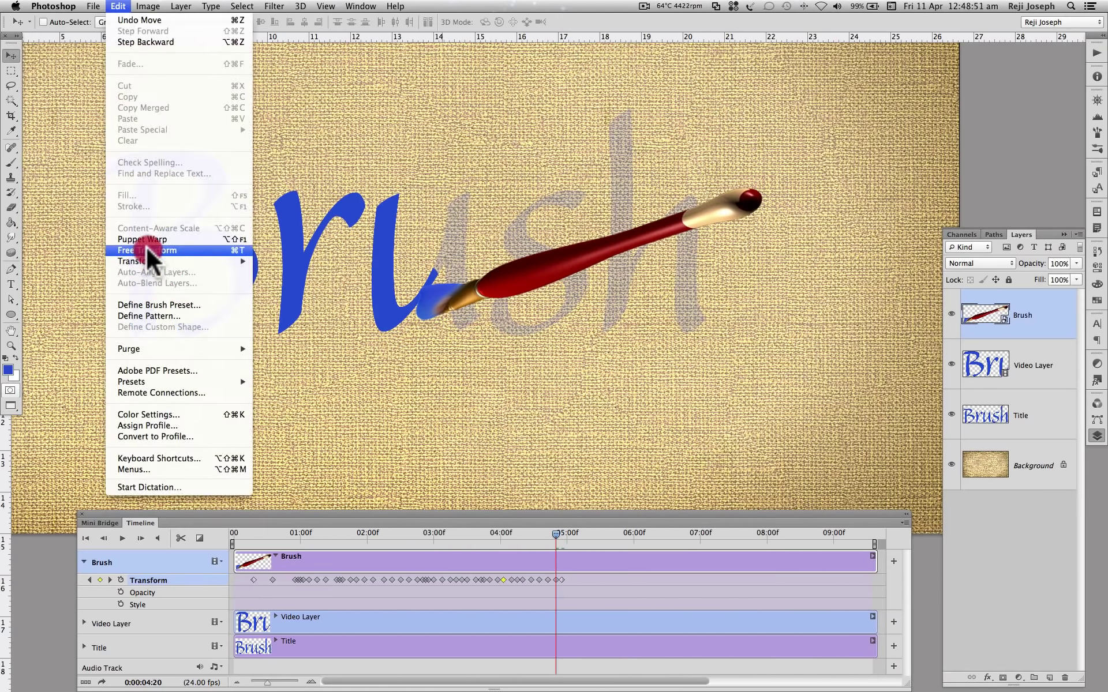
pyautogui.click(147, 250)
pyautogui.moveTo(433, 309); pyautogui.dragTo(725, 364)
pyautogui.press('Return')
# - Keyframe the brush through the u from 04:22 to 05:17, ending toward the s
pyautogui.moveTo(556, 539); pyautogui.dragTo(570, 534)
pyautogui.moveTo(477, 279); pyautogui.dragTo(470, 237)
pyautogui.moveTo(570, 526); pyautogui.dragTo(576, 524)
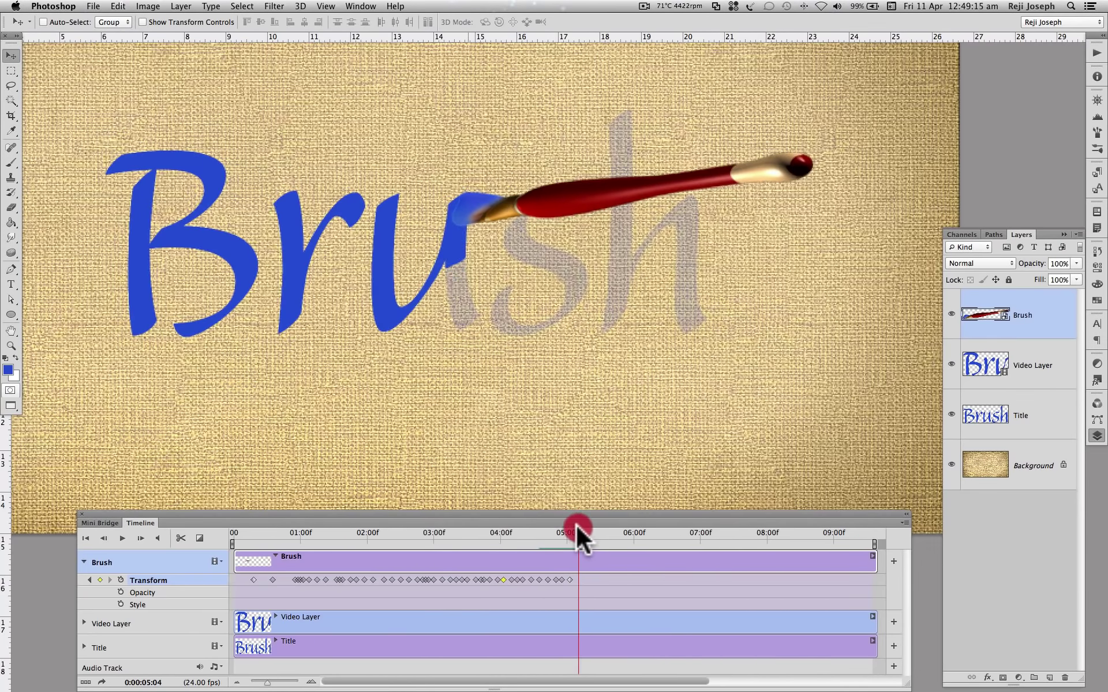
pyautogui.moveTo(459, 235); pyautogui.dragTo(460, 259)
pyautogui.moveTo(574, 537); pyautogui.dragTo(598, 535)
pyautogui.moveTo(456, 254); pyautogui.dragTo(469, 312)
pyautogui.moveTo(597, 535); pyautogui.dragTo(610, 534)
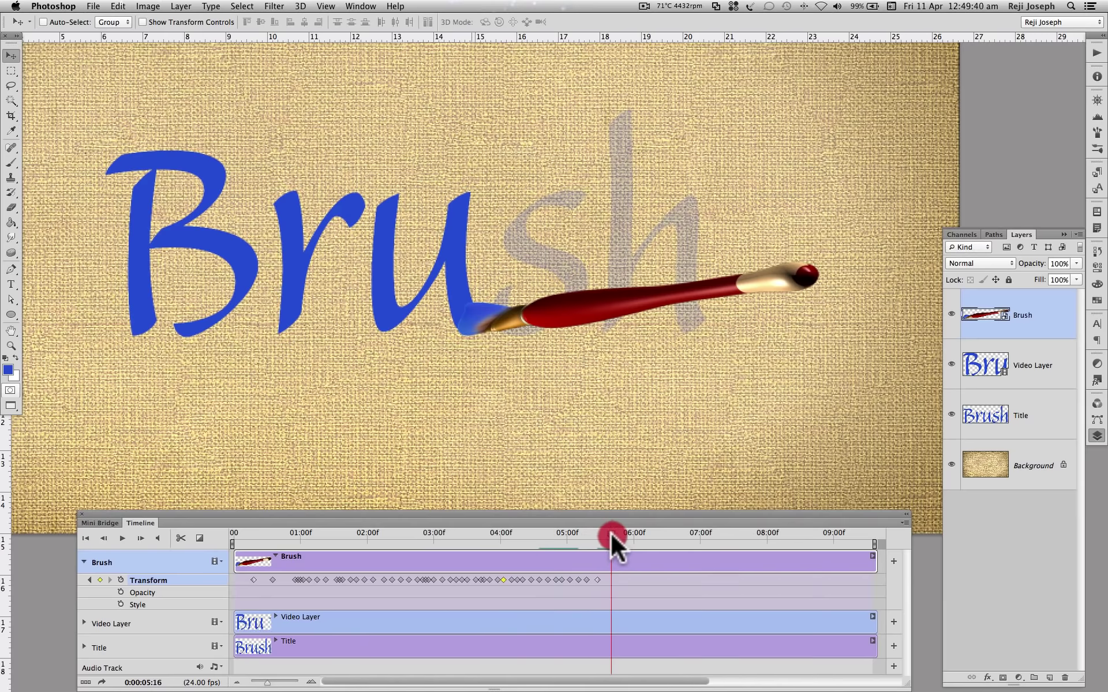
pyautogui.moveTo(539, 334)
pyautogui.mouseDown()
pyautogui.moveTo(583, 205)
pyautogui.moveTo(619, 314)
pyautogui.mouseUp()
pyautogui.moveTo(579, 532); pyautogui.dragTo(617, 532)
# - Move the brush onto the start of the s and rotate it about 22.6°
pyautogui.moveTo(584, 201); pyautogui.dragTo(565, 202)
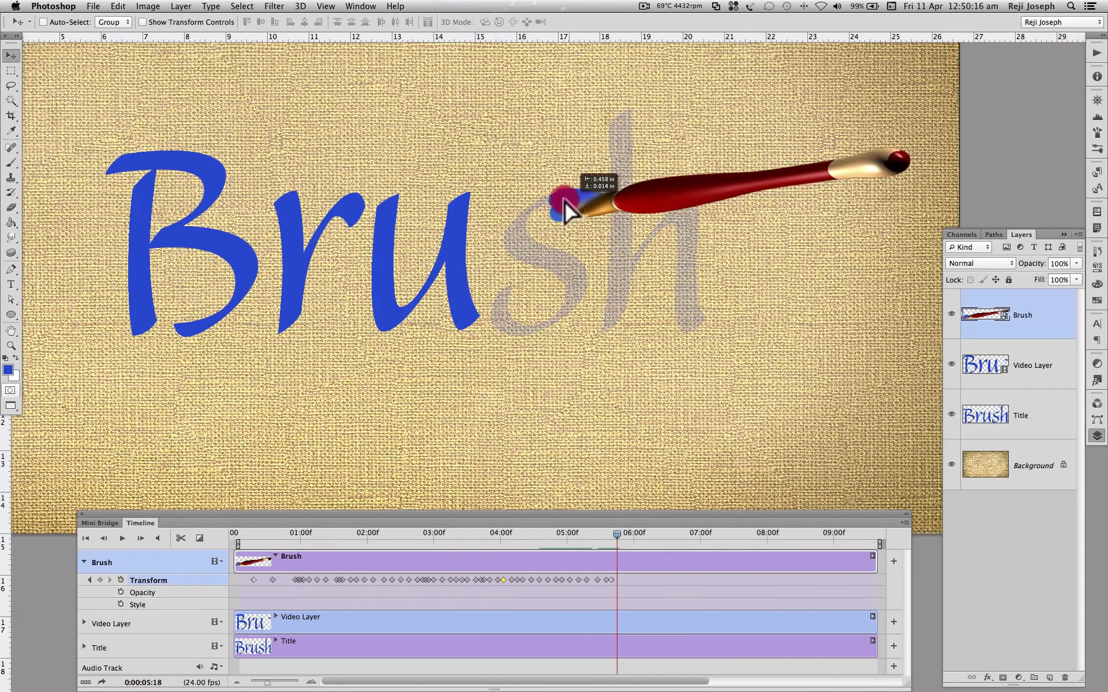
pyautogui.click(118, 6)
pyautogui.click(141, 248)
pyautogui.moveTo(918, 254); pyautogui.dragTo(883, 369)
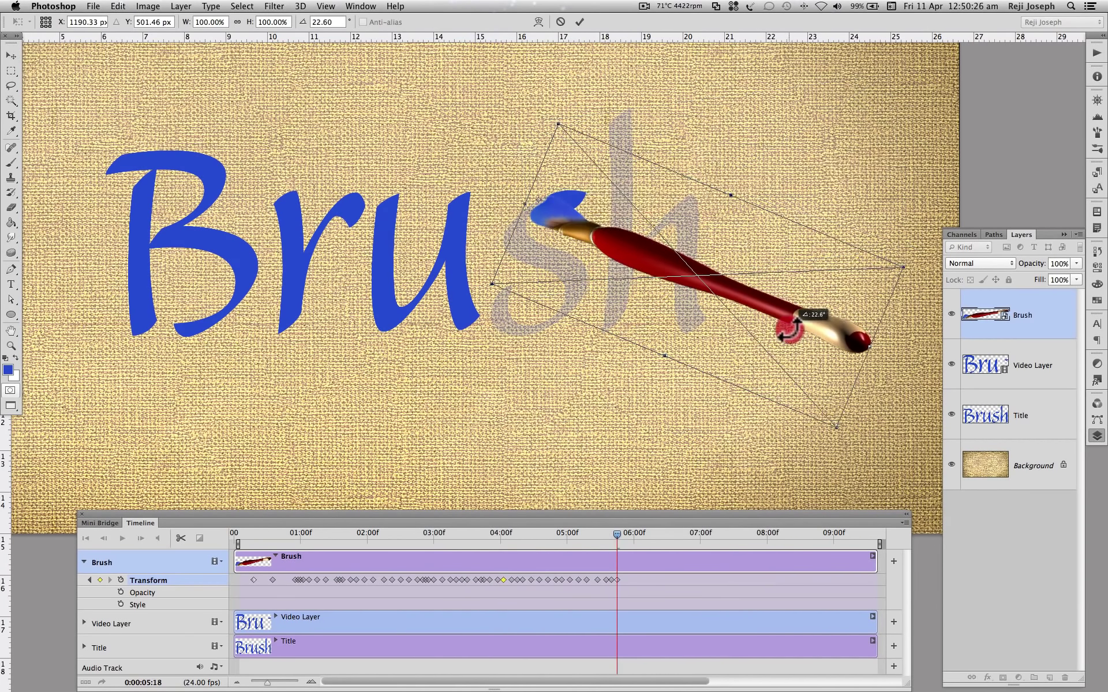
pyautogui.click(580, 21)
# - Keyframe the brush lower on the s at 05:20
pyautogui.moveTo(608, 533); pyautogui.dragTo(612, 533)
pyautogui.moveTo(577, 236); pyautogui.dragTo(528, 218)
pyautogui.moveTo(606, 525); pyautogui.dragTo(632, 528)
pyautogui.moveTo(554, 257)
pyautogui.mouseDown()
pyautogui.moveTo(582, 271)
pyautogui.moveTo(583, 285)
pyautogui.mouseUp()
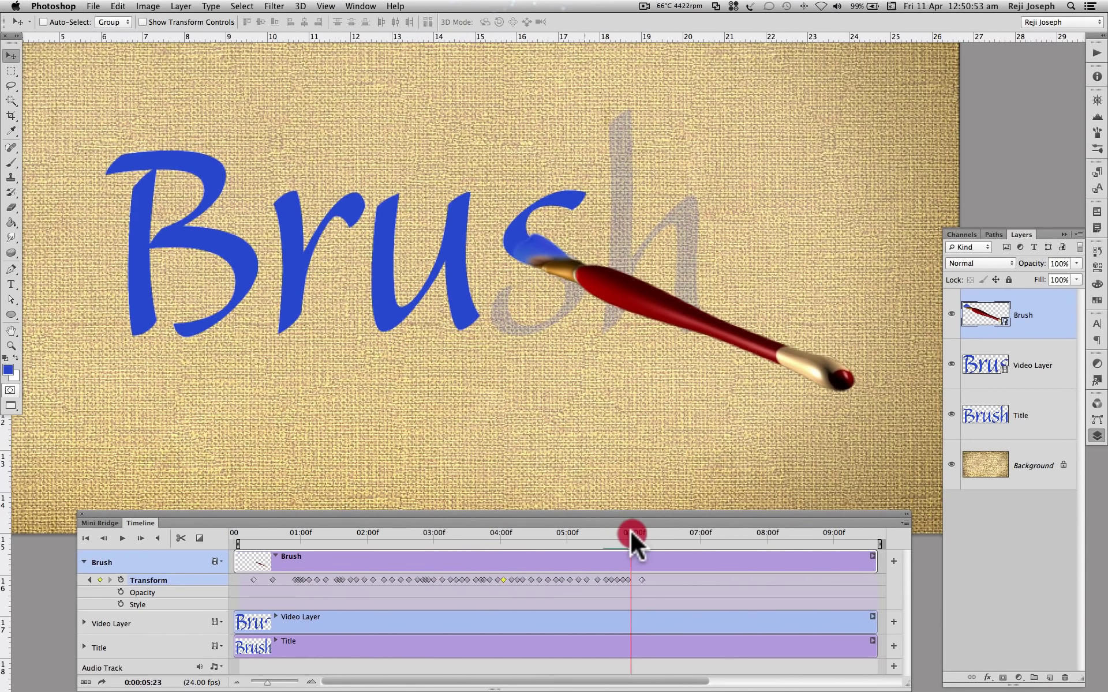
# - Keyframe the brush down the s to its base between 06:06 and 06:10
pyautogui.moveTo(630, 531); pyautogui.dragTo(635, 531)
pyautogui.moveTo(527, 247); pyautogui.dragTo(562, 270)
pyautogui.moveTo(635, 531); pyautogui.dragTo(648, 535)
pyautogui.moveTo(562, 277); pyautogui.dragTo(582, 303)
pyautogui.moveTo(648, 535); pyautogui.dragTo(649, 530)
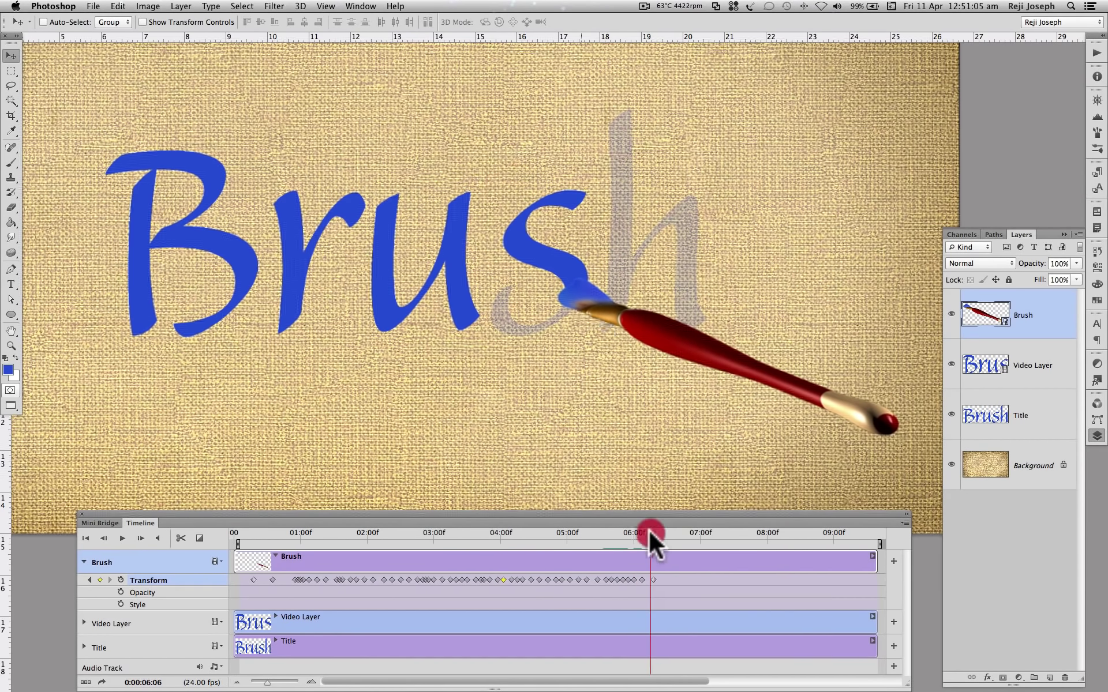
pyautogui.moveTo(582, 292); pyautogui.dragTo(593, 309)
pyautogui.moveTo(648, 532); pyautogui.dragTo(661, 533)
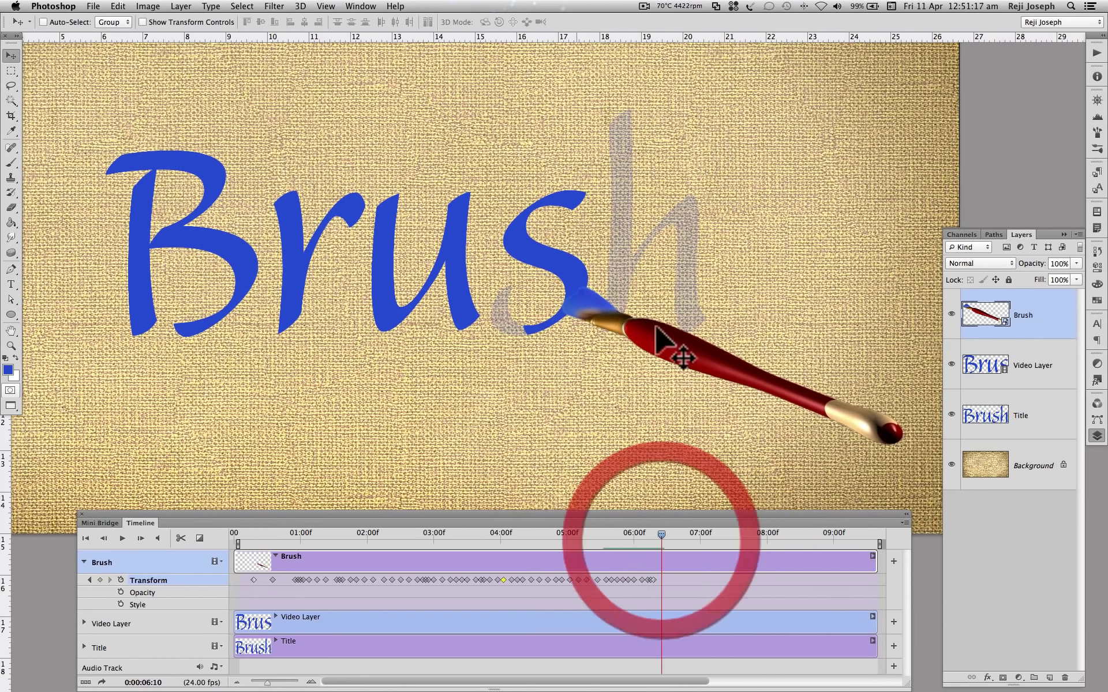
pyautogui.moveTo(658, 331); pyautogui.dragTo(605, 358)
# - Rotate the brush with Free Transform to follow the curve of the s
pyautogui.click(118, 6)
pyautogui.click(271, 248)
pyautogui.scroll(-3, 698, 415)
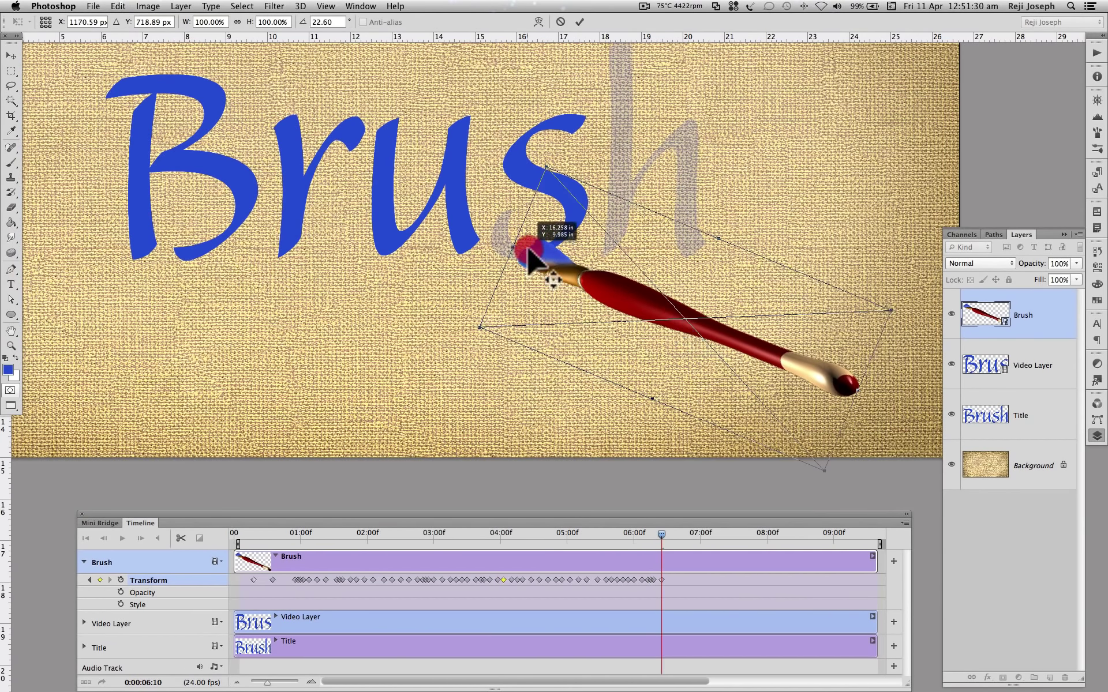
pyautogui.moveTo(527, 254); pyautogui.dragTo(554, 247)
pyautogui.press('Return')
# - At 06:12, rotate the brush about 11.6°
pyautogui.moveTo(657, 534); pyautogui.dragTo(666, 536)
pyautogui.moveTo(631, 352); pyautogui.dragTo(623, 349)
pyautogui.click(118, 6)
pyautogui.click(271, 248)
pyautogui.moveTo(859, 262); pyautogui.dragTo(854, 218)
pyautogui.click(580, 22)
# - Keyframe the brush moving toward the end of the s at 06:14
pyautogui.moveTo(667, 534); pyautogui.dragTo(678, 533)
pyautogui.moveTo(504, 220); pyautogui.dragTo(740, 271)
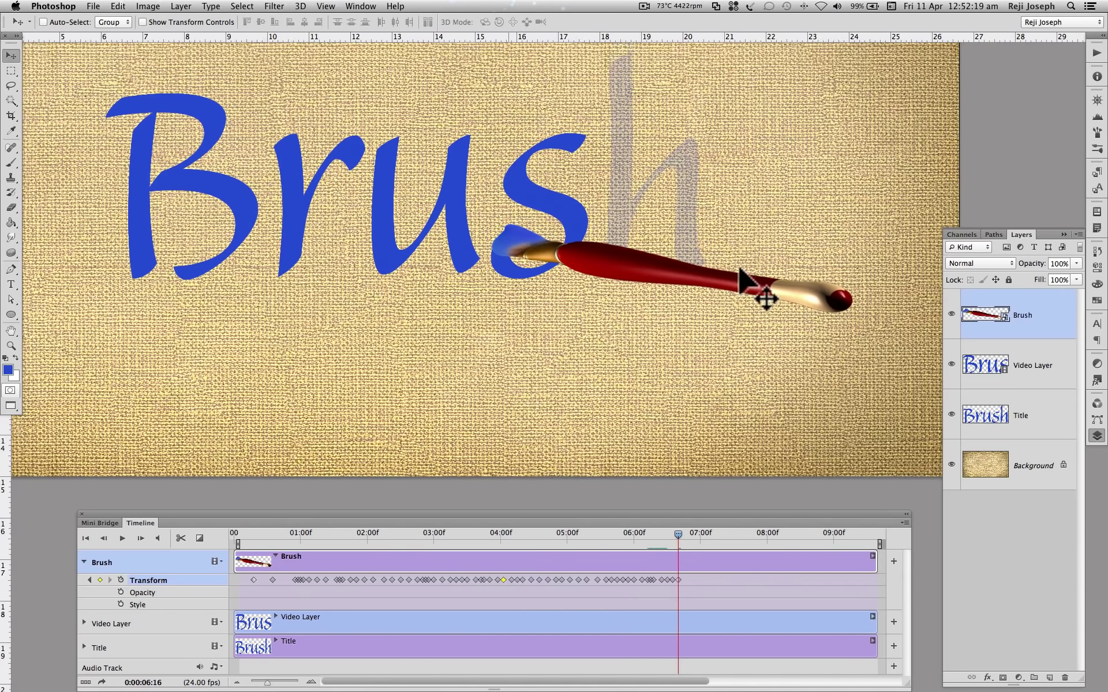
pyautogui.moveTo(678, 538); pyautogui.dragTo(694, 532)
pyautogui.moveTo(657, 244)
pyautogui.mouseDown()
pyautogui.moveTo(524, 317)
pyautogui.moveTo(559, 189)
pyautogui.mouseUp()
# - At 06:21, tilt the brush steeply and place it at the top of the h
pyautogui.click(118, 6)
pyautogui.click(180, 180)
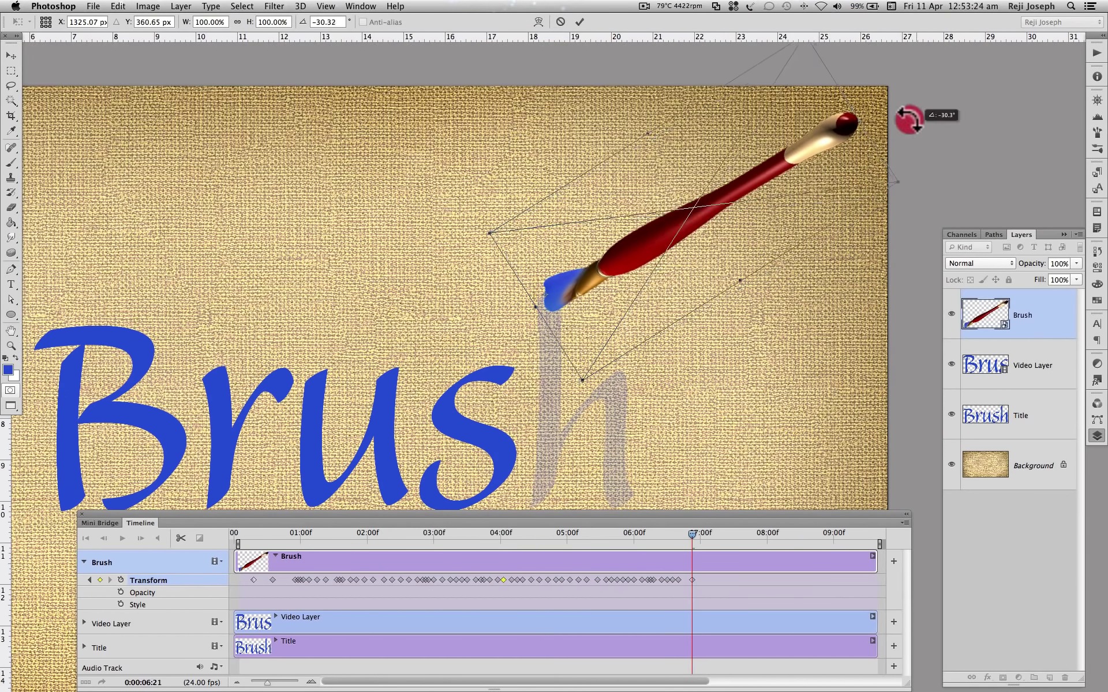
pyautogui.moveTo(897, 148); pyautogui.dragTo(878, 170)
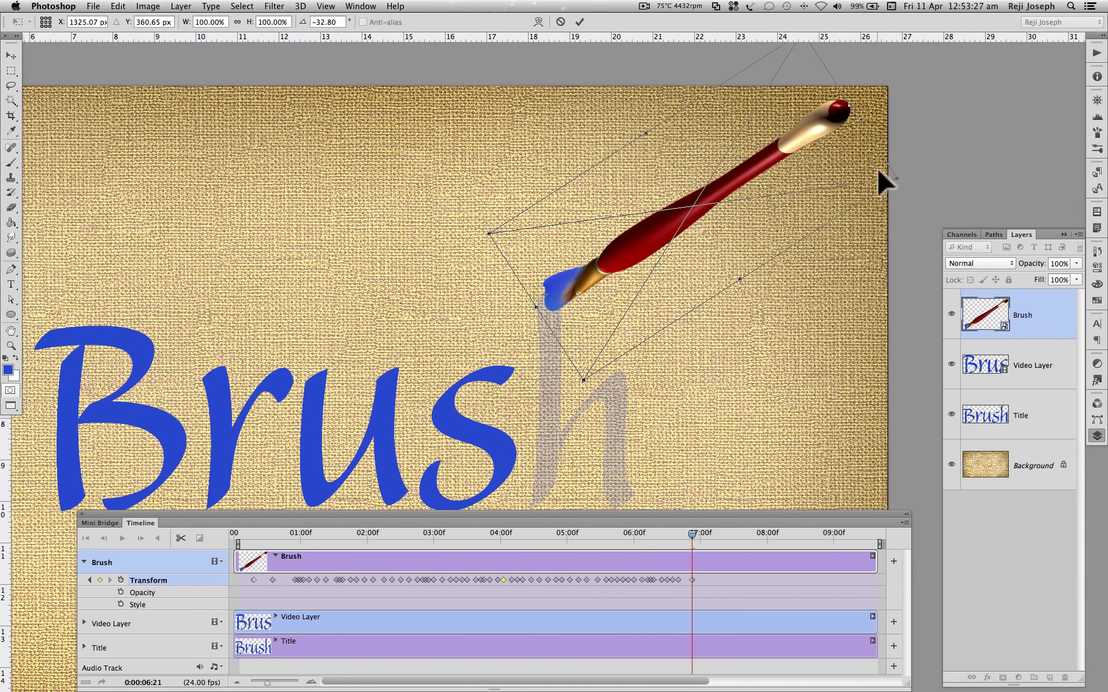
pyautogui.moveTo(739, 175); pyautogui.dragTo(736, 189)
pyautogui.scroll(-3, 542, 151)
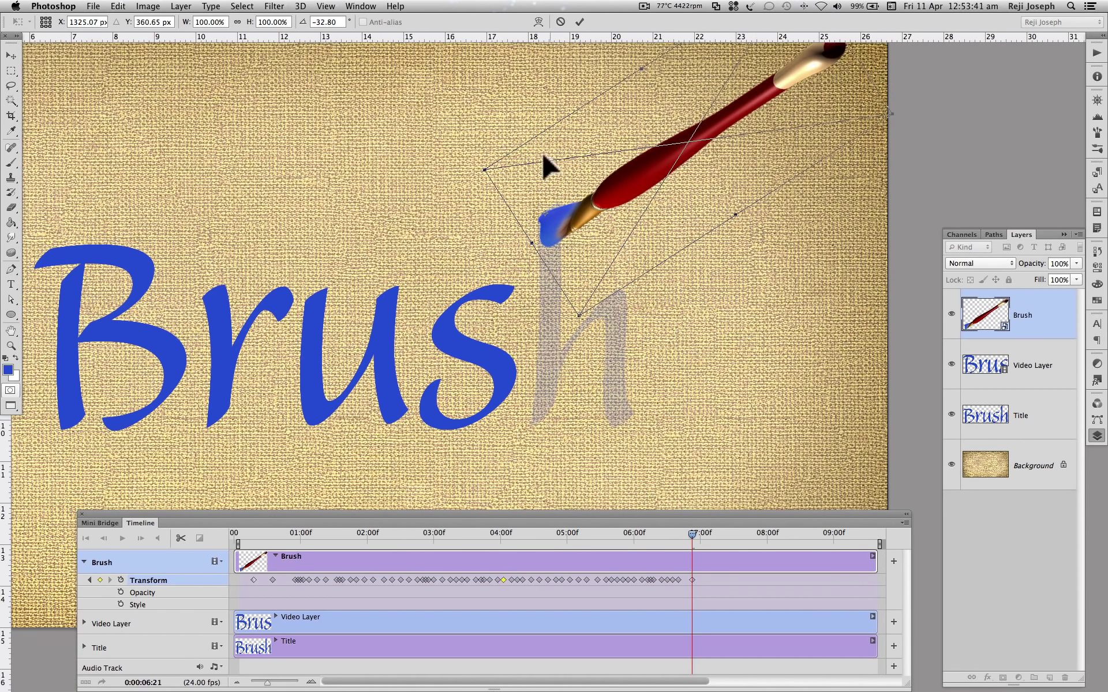
pyautogui.press('Return')
# - Keyframe the brush down the h stroke to its bottom, 07:08 through 07:15
pyautogui.moveTo(683, 532); pyautogui.dragTo(701, 534)
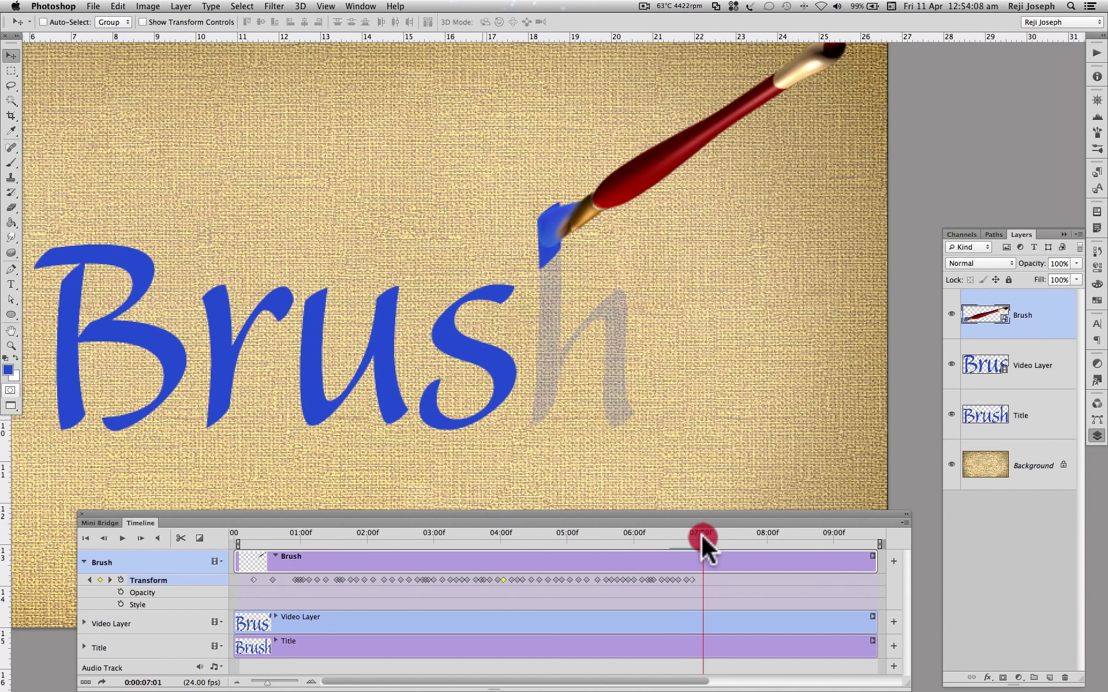
pyautogui.moveTo(562, 234); pyautogui.dragTo(566, 253)
pyautogui.moveTo(698, 531); pyautogui.dragTo(719, 532)
pyautogui.moveTo(563, 267); pyautogui.dragTo(560, 306)
pyautogui.moveTo(720, 532); pyautogui.dragTo(733, 532)
pyautogui.moveTo(568, 292); pyautogui.dragTo(574, 339)
pyautogui.moveTo(733, 532); pyautogui.dragTo(741, 535)
pyautogui.moveTo(563, 341); pyautogui.dragTo(545, 424)
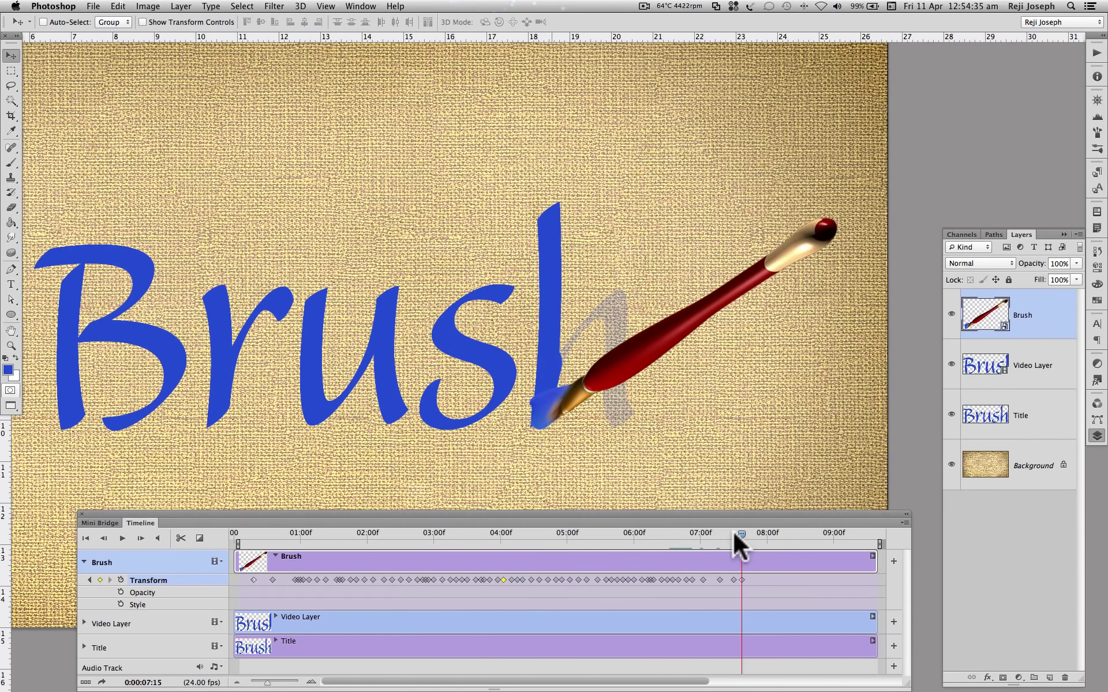
# - Move the brush up the h by 07:20 and rotate it to about -49.71°
pyautogui.moveTo(734, 532); pyautogui.dragTo(747, 532)
pyautogui.moveTo(545, 410); pyautogui.dragTo(582, 336)
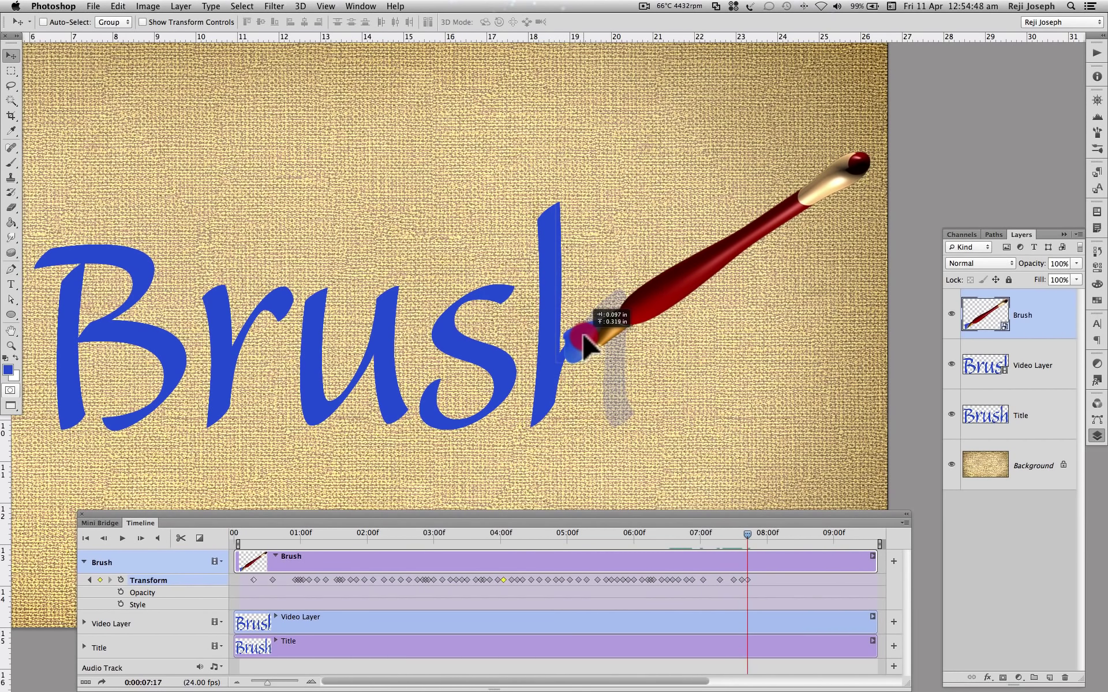
pyautogui.moveTo(747, 534); pyautogui.dragTo(755, 534)
pyautogui.moveTo(594, 326); pyautogui.dragTo(623, 309)
pyautogui.click(117, 5)
pyautogui.click(163, 247)
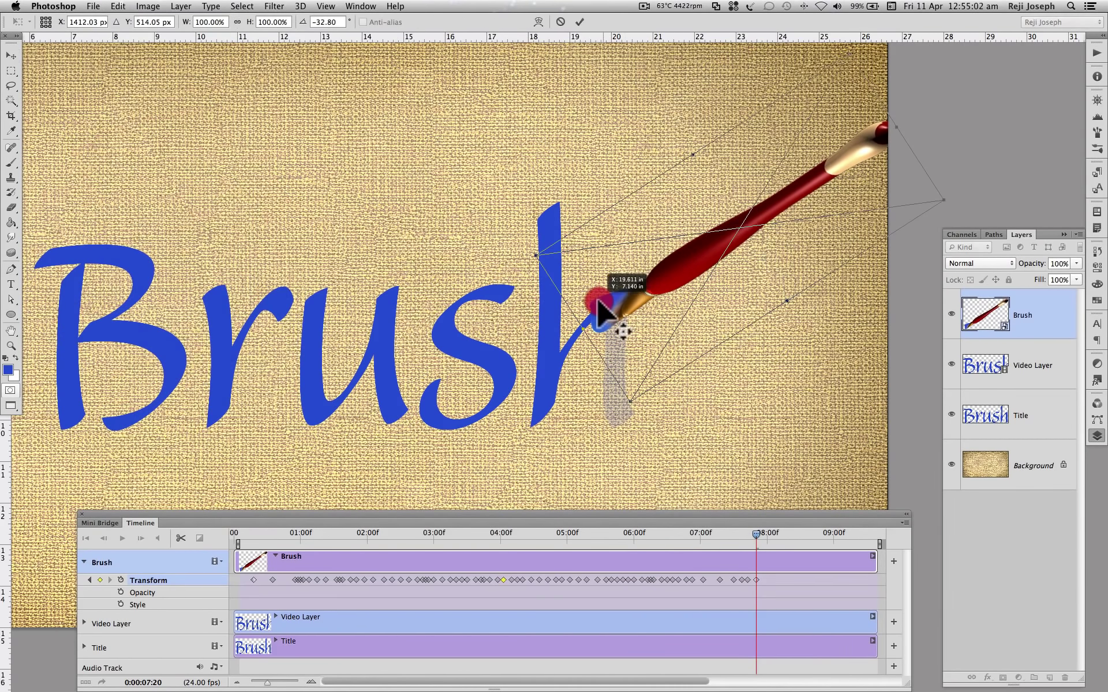
pyautogui.moveTo(900, 168); pyautogui.dragTo(841, 141)
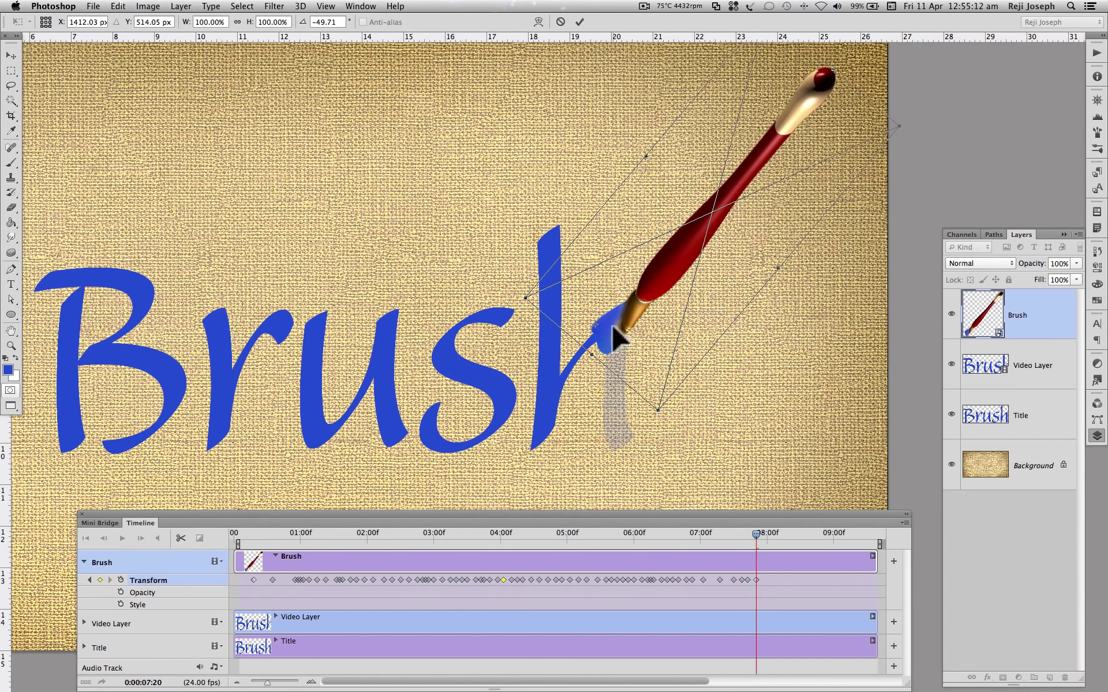
pyautogui.moveTo(617, 321); pyautogui.dragTo(611, 332)
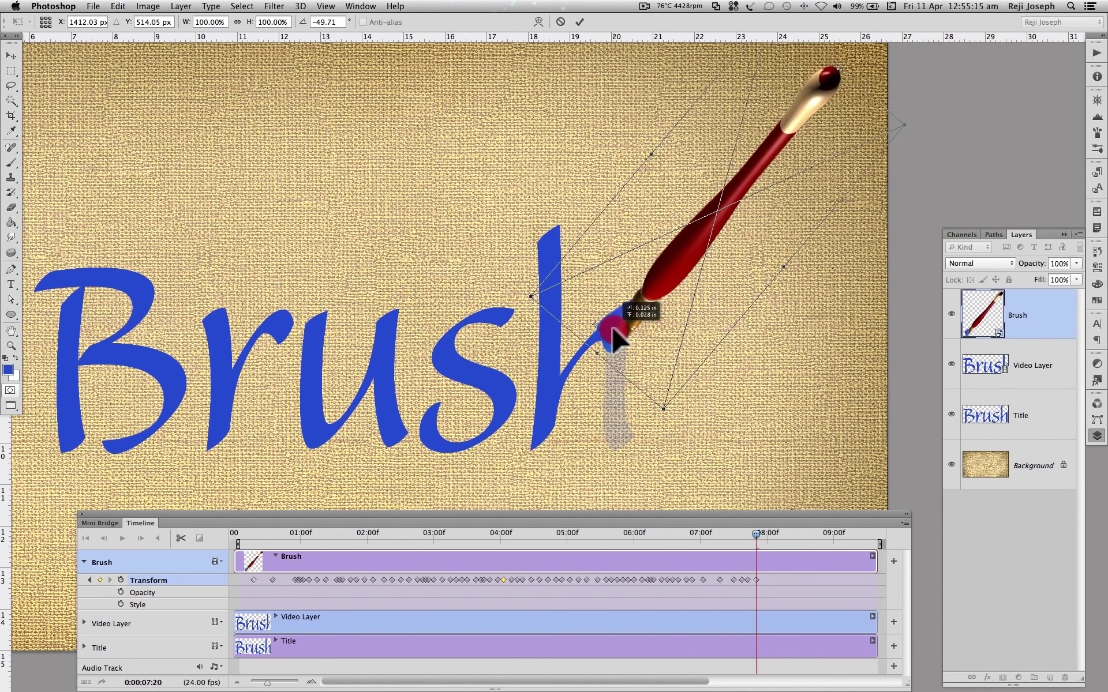
pyautogui.press('Return')
# - Settle the brush against the h at 08:00 and advance to 08:04
pyautogui.moveTo(751, 532); pyautogui.dragTo(767, 532)
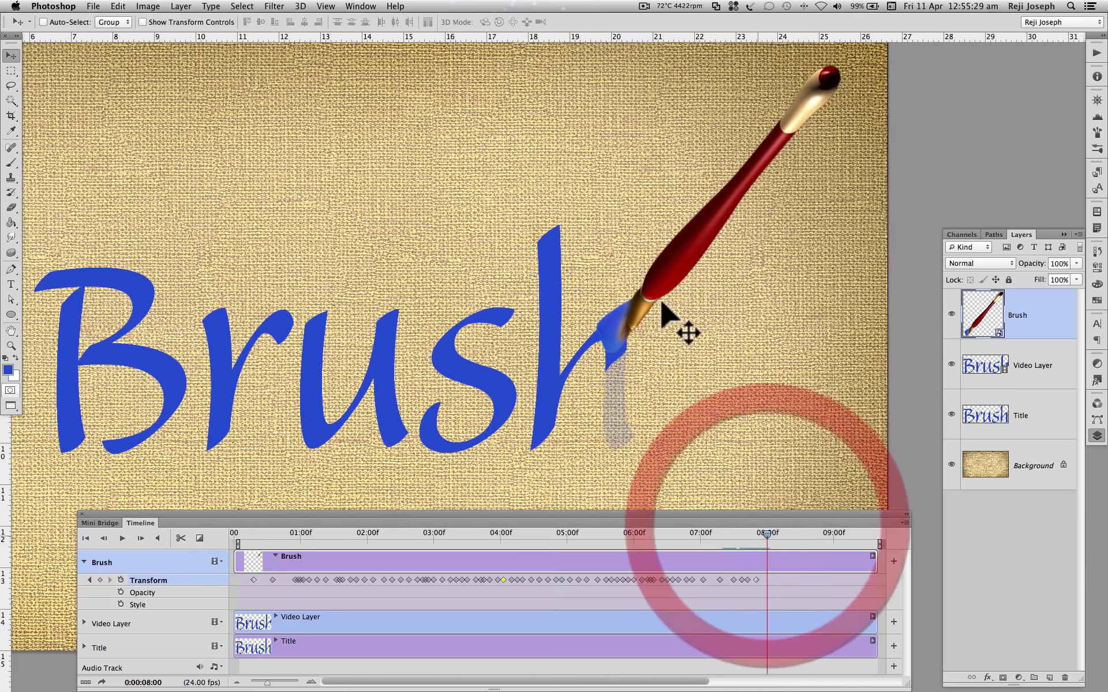
pyautogui.moveTo(660, 299); pyautogui.dragTo(629, 334)
pyautogui.moveTo(767, 532); pyautogui.dragTo(758, 532)
pyautogui.moveTo(619, 323); pyautogui.dragTo(625, 313)
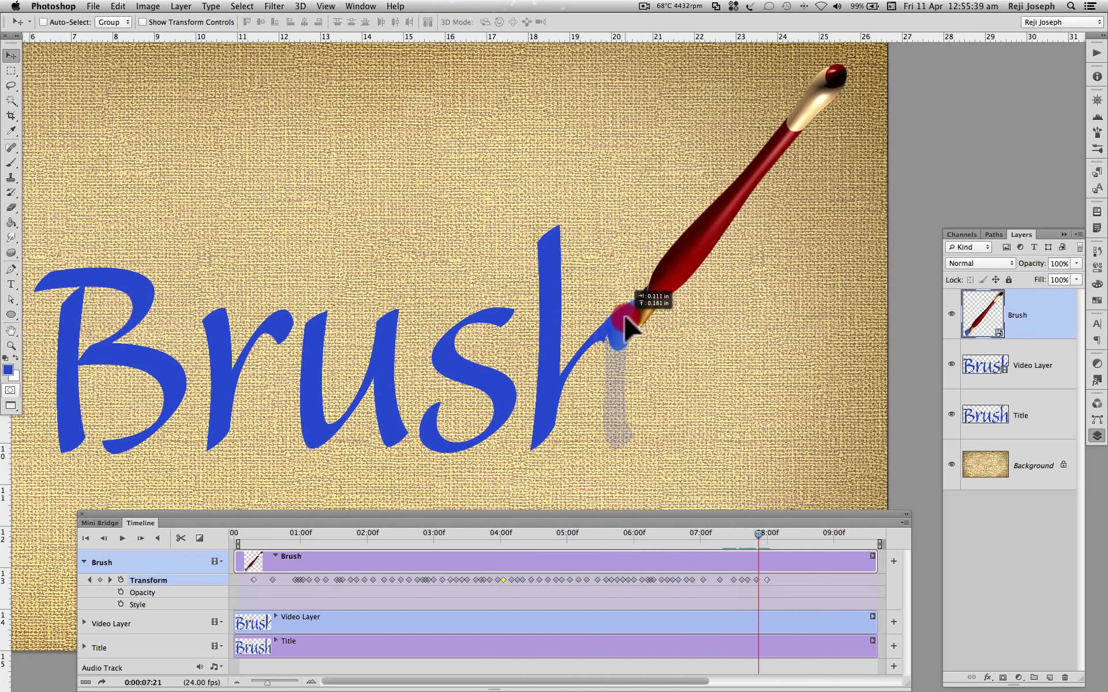
pyautogui.moveTo(760, 540); pyautogui.dragTo(767, 531)
pyautogui.moveTo(621, 352); pyautogui.dragTo(638, 373)
pyautogui.click(771, 536)
pyautogui.click(766, 537)
# - Lift the brush off the h at 08:20, stand it vertical, and preview the animation
pyautogui.moveTo(773, 539); pyautogui.dragTo(778, 535)
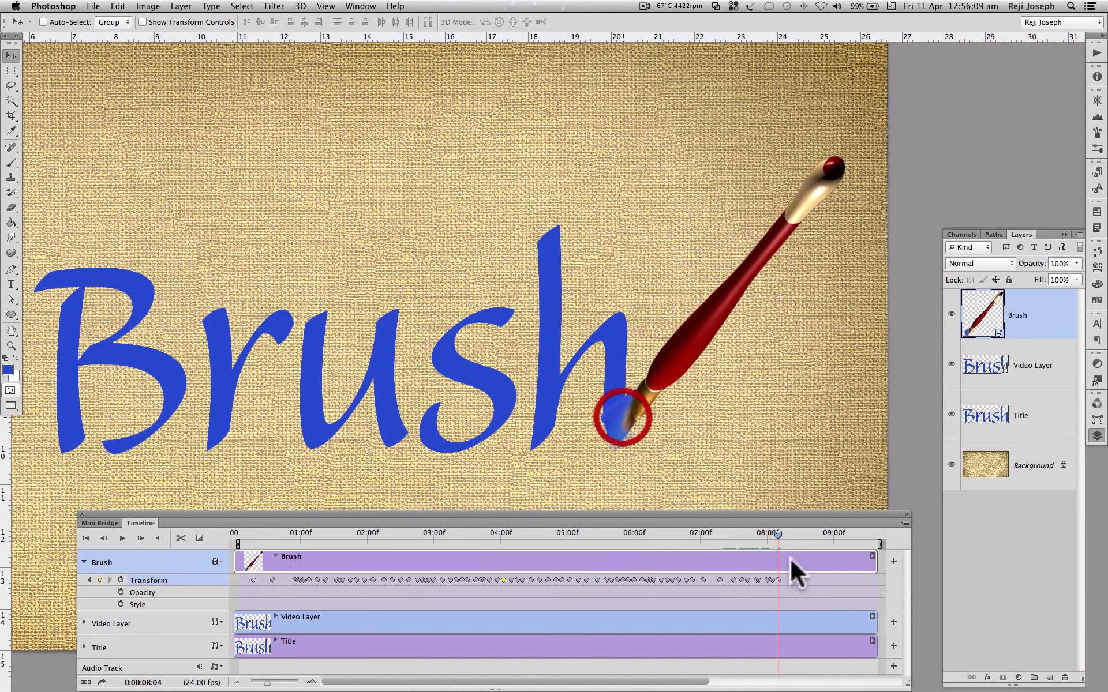
pyautogui.moveTo(628, 420); pyautogui.dragTo(681, 406)
pyautogui.moveTo(804, 534); pyautogui.dragTo(822, 532)
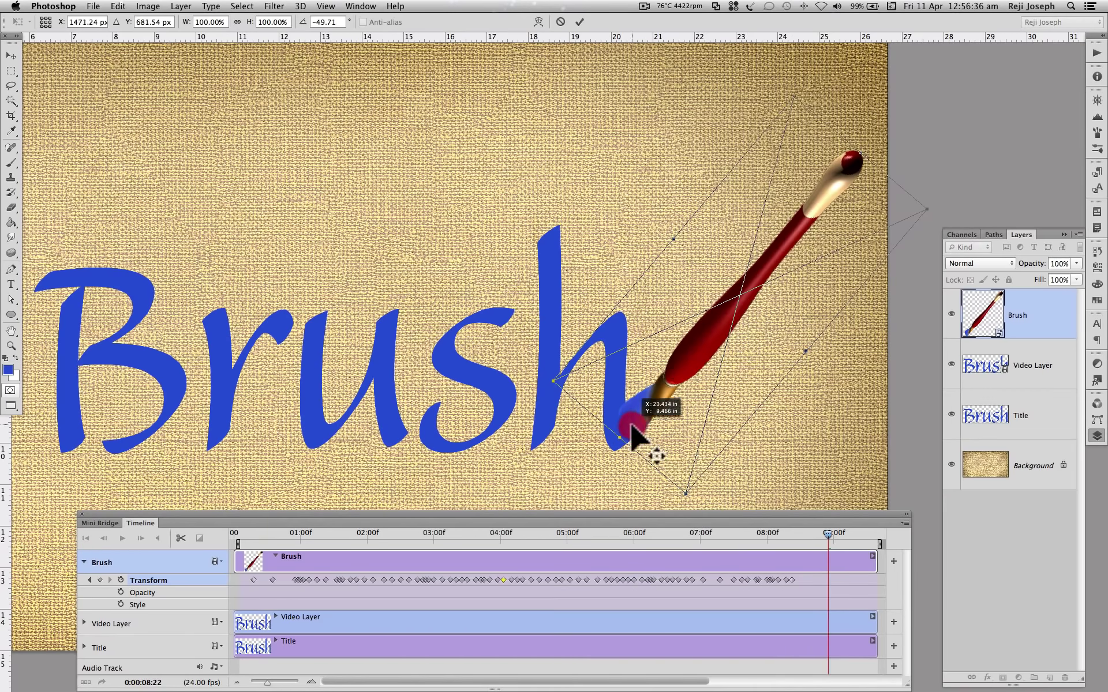
pyautogui.moveTo(841, 116); pyautogui.dragTo(910, 178)
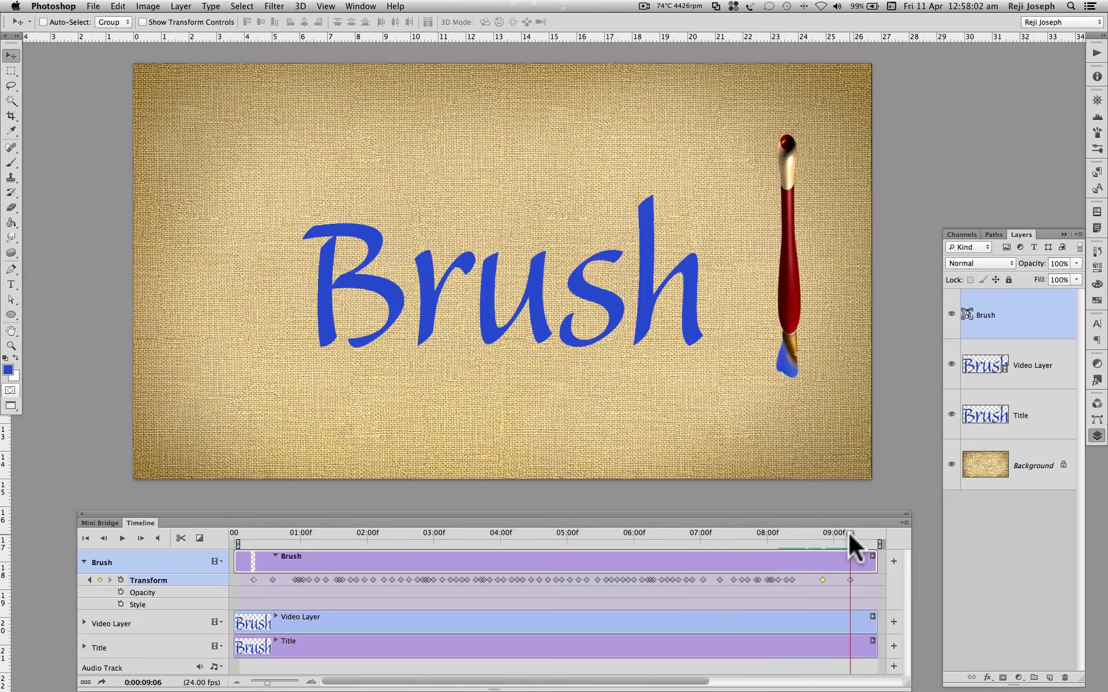
pyautogui.moveTo(846, 532)
pyautogui.mouseDown()
pyautogui.moveTo(389, 537)
pyautogui.moveTo(845, 548)
pyautogui.mouseUp()
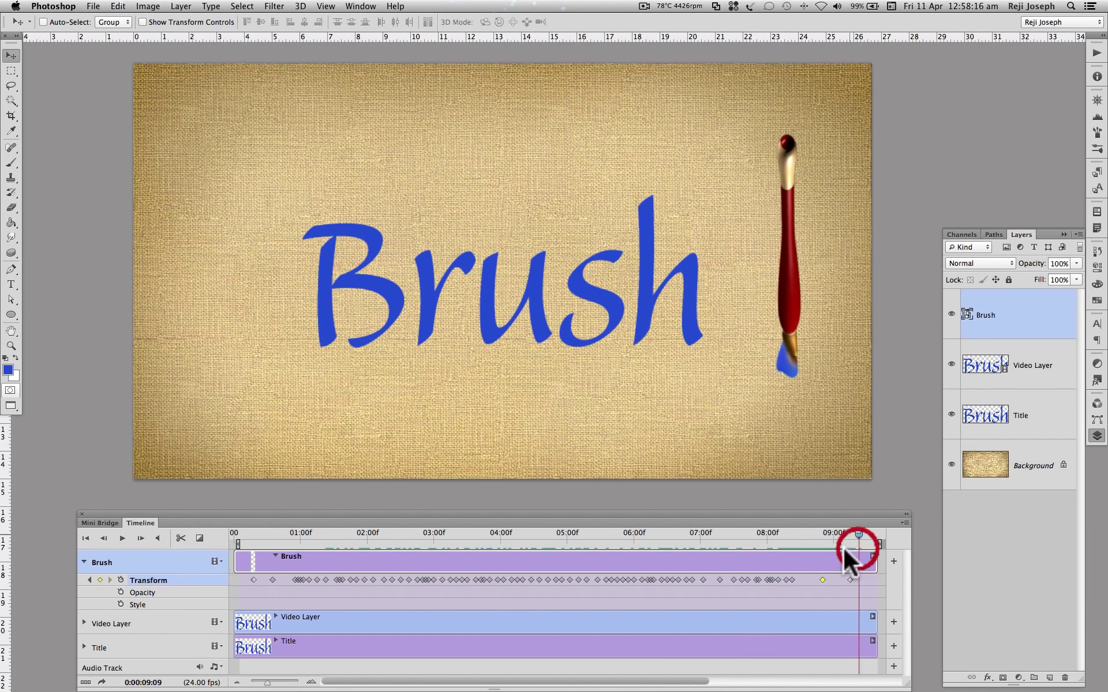
# - Duplicate the Brush layer, naming the copy 'Brush Shadow'
pyautogui.rightClick(1030, 324)
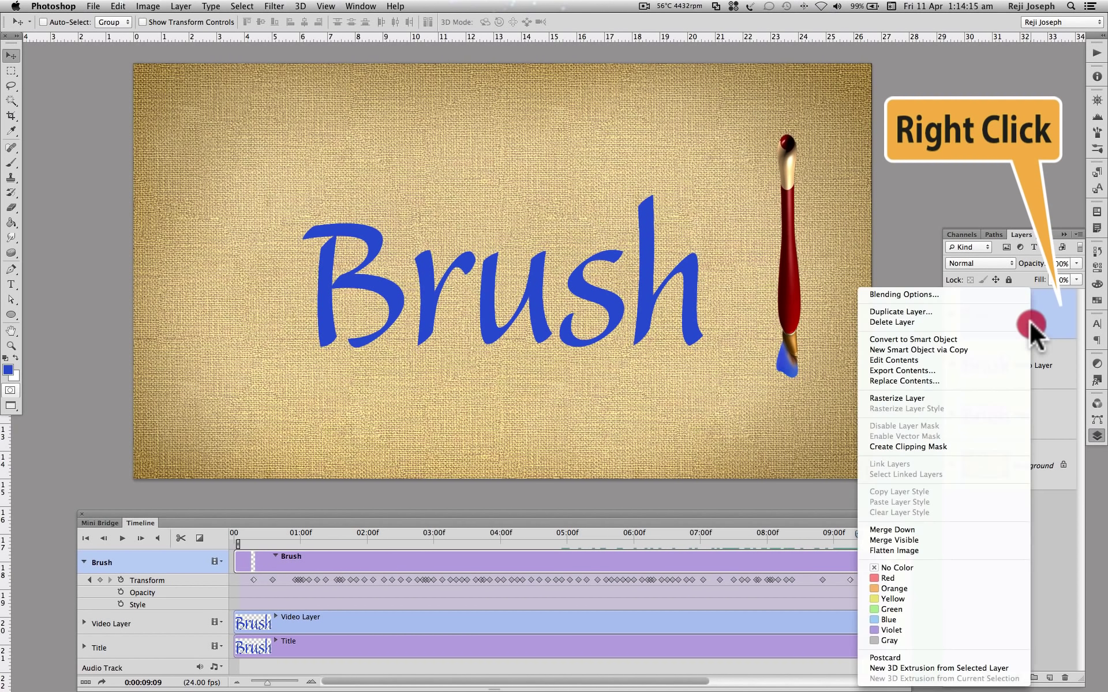
pyautogui.click(958, 312)
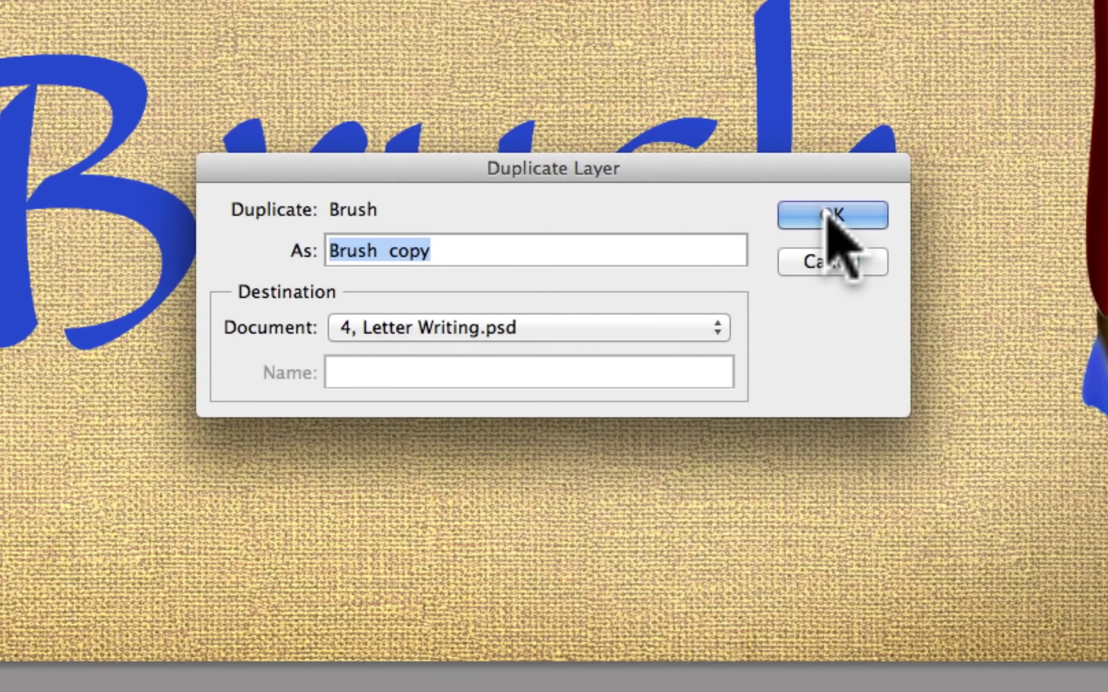
pyautogui.click(500, 306)
pyautogui.moveTo(394, 251); pyautogui.dragTo(507, 242)
pyautogui.write('Shadow')
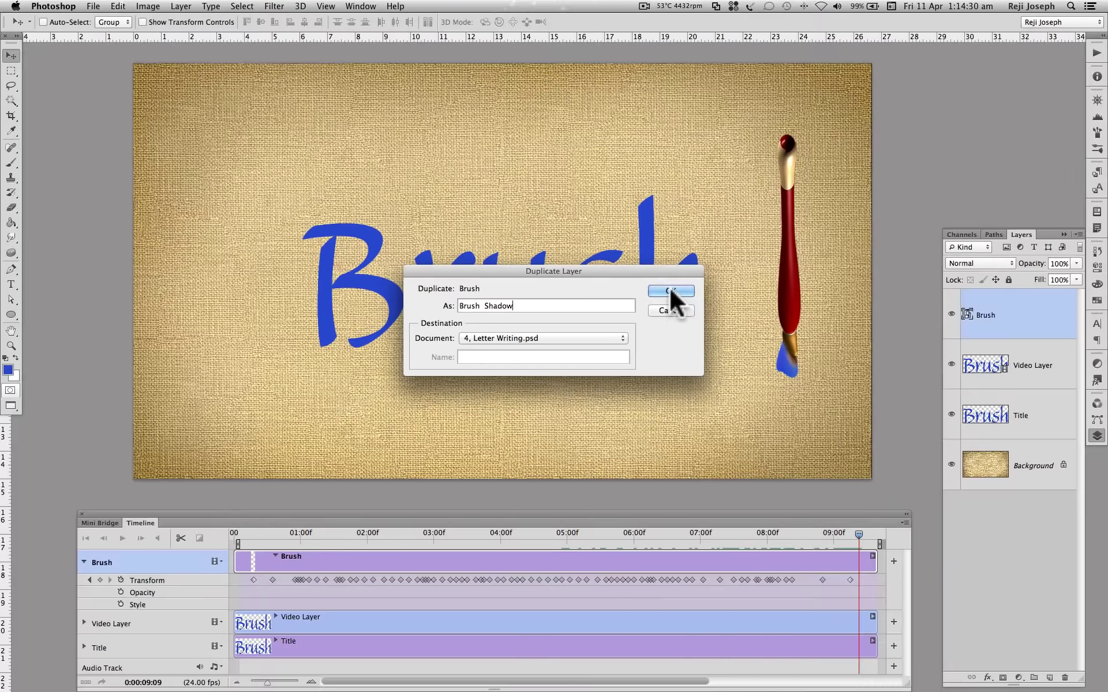
pyautogui.click(669, 288)
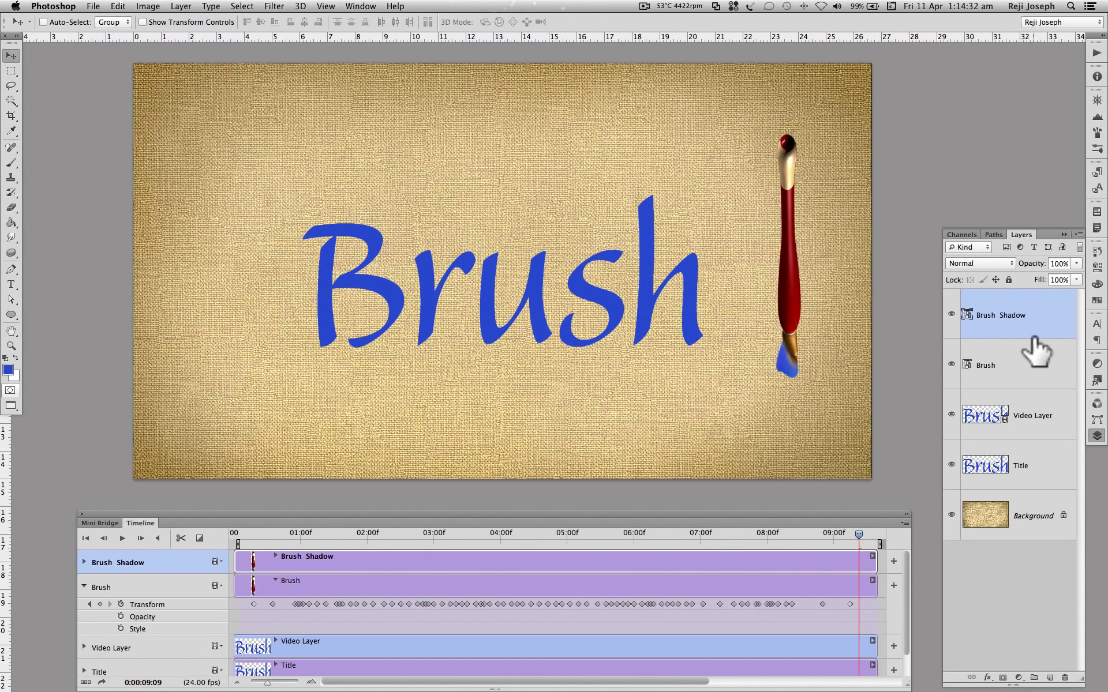
# - Move Brush Shadow below Brush and add a Levels adjustment layer above it
pyautogui.moveTo(1025, 375); pyautogui.dragTo(1021, 378)
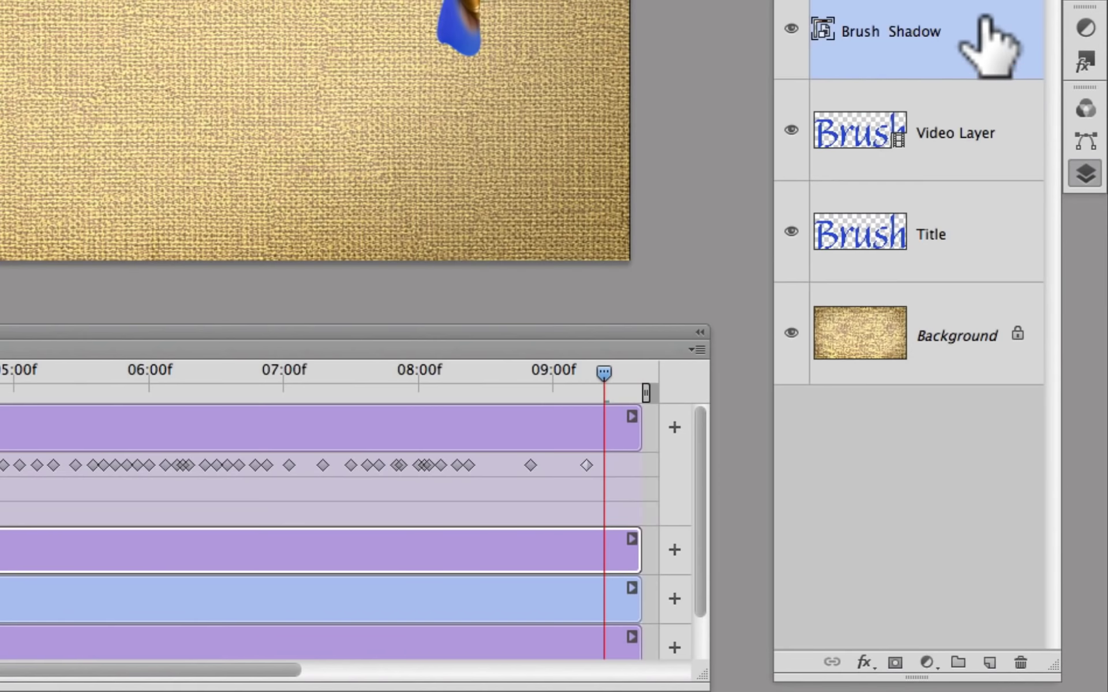
pyautogui.click(985, 22)
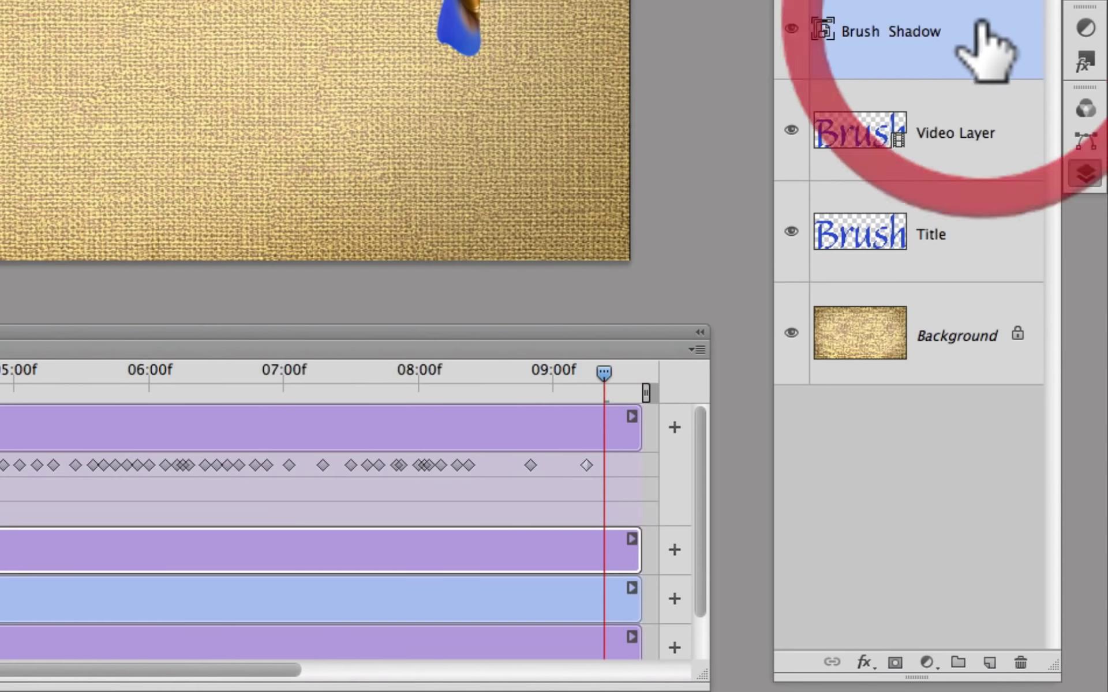
pyautogui.click(926, 660)
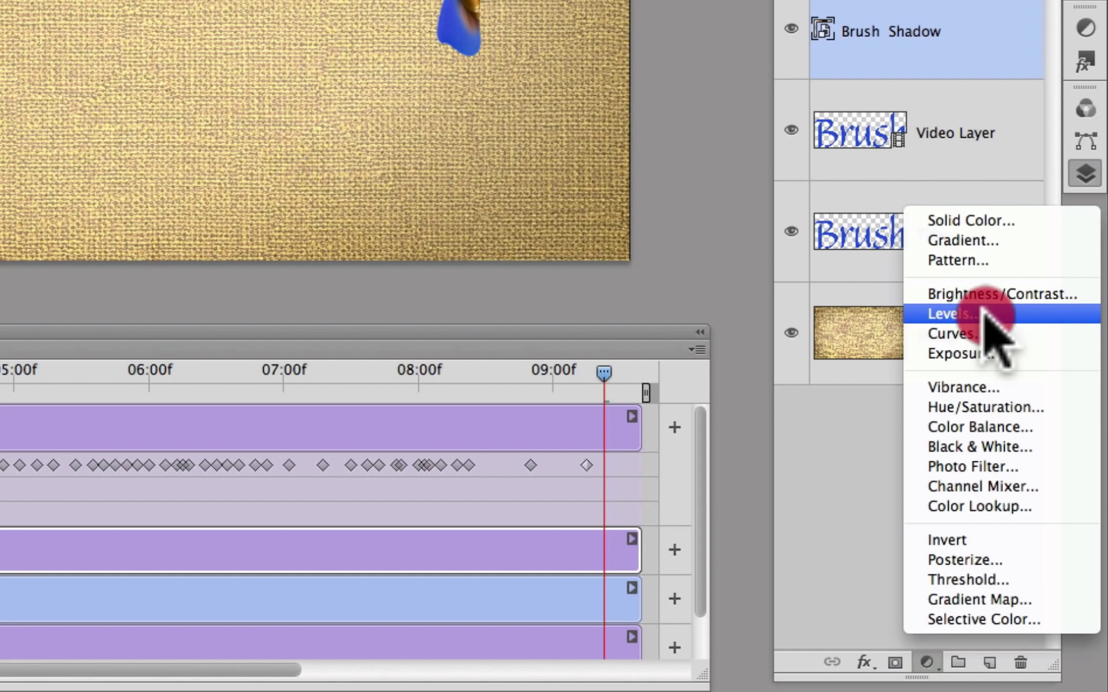
pyautogui.click(984, 315)
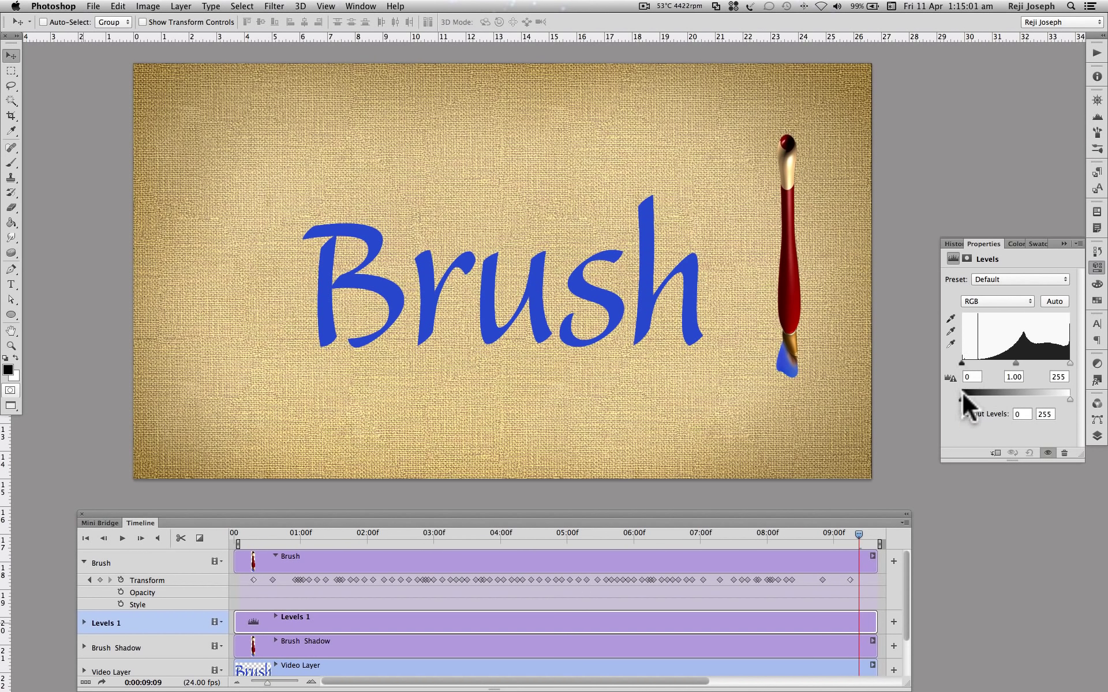
# - Set the Levels output range to 58–142
pyautogui.moveTo(961, 397); pyautogui.dragTo(992, 399)
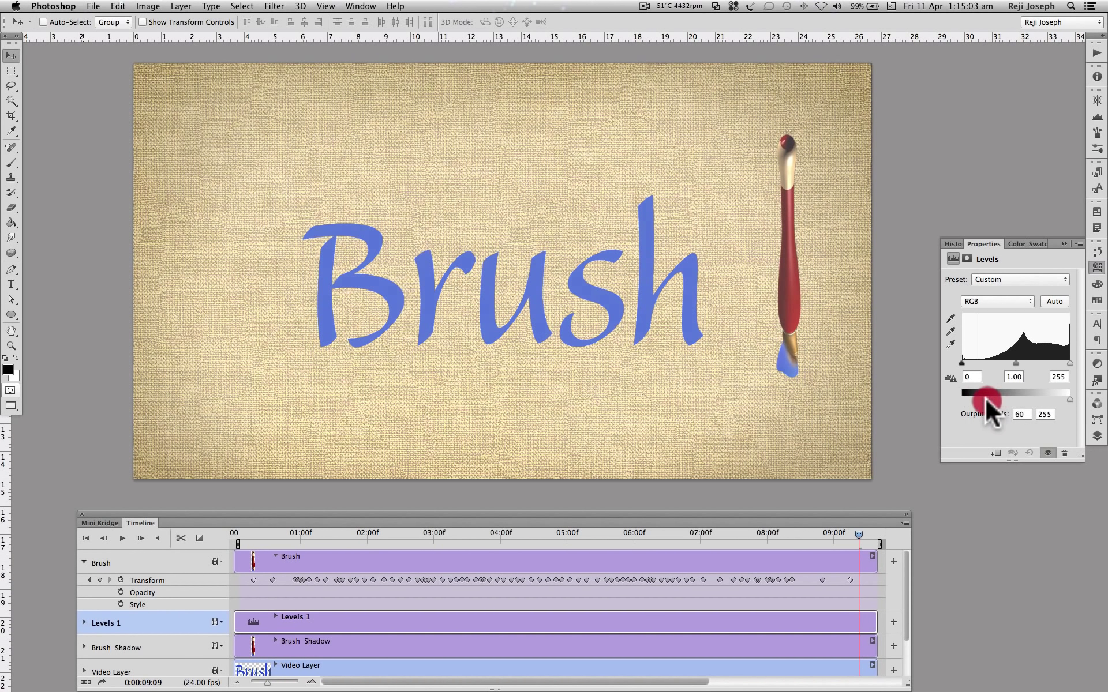
pyautogui.click(1097, 436)
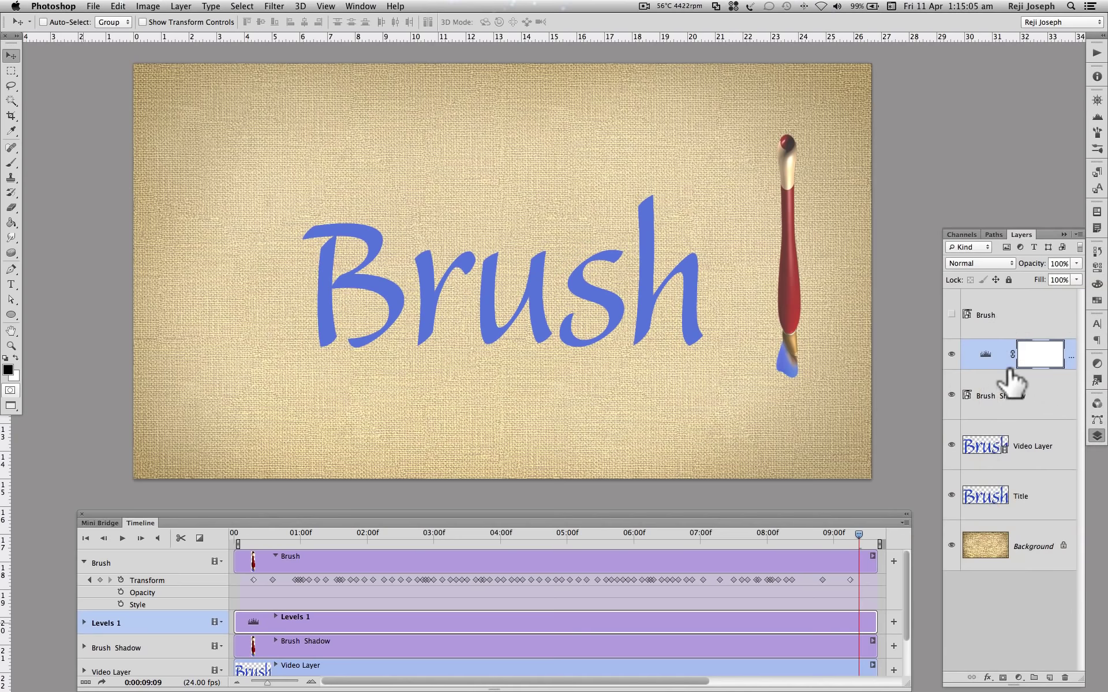
pyautogui.doubleClick(987, 354)
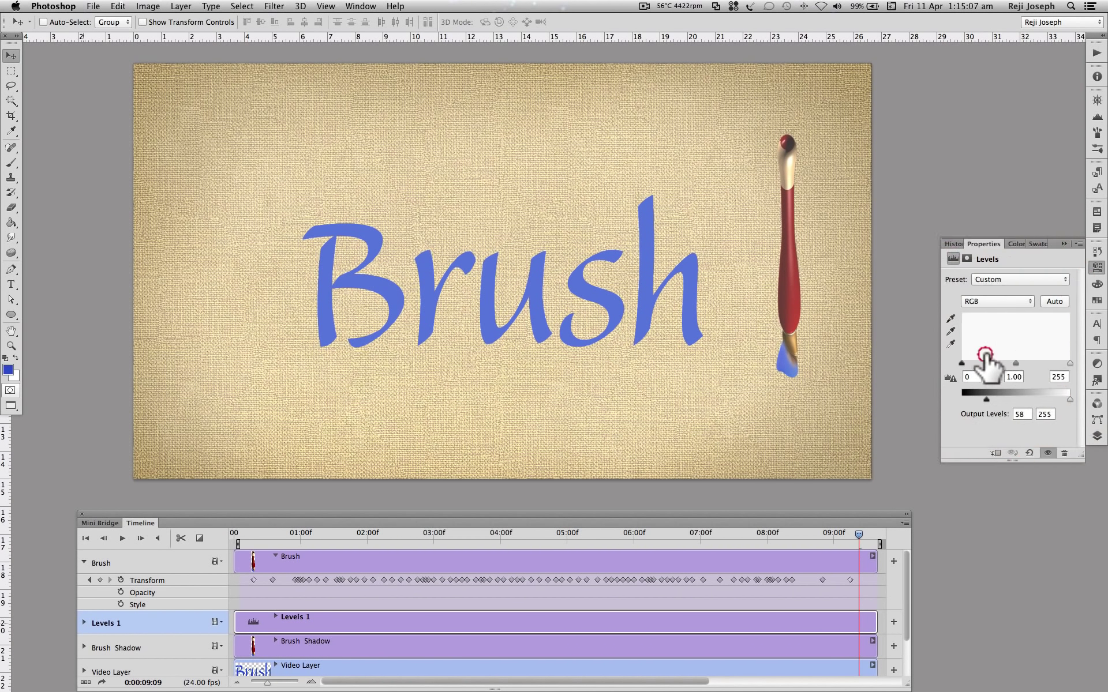
pyautogui.moveTo(1038, 397); pyautogui.dragTo(1020, 397)
pyautogui.click(1098, 435)
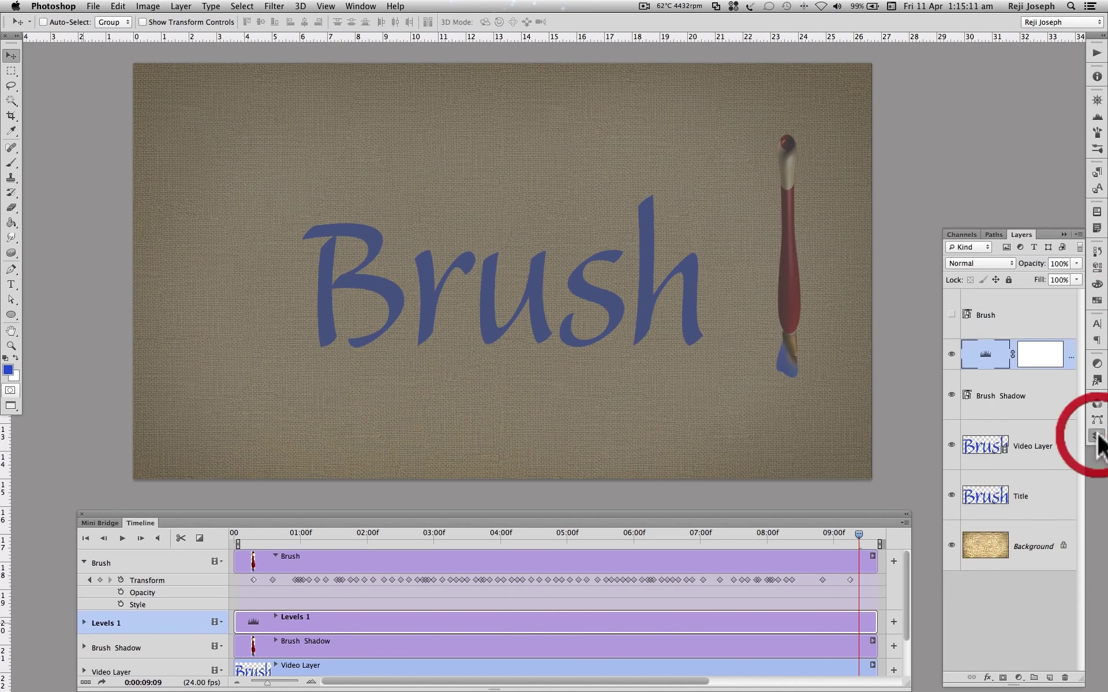
# - Clip Levels 1 to Brush Shadow and lower its output white point to 121
pyautogui.rightClick(1068, 356)
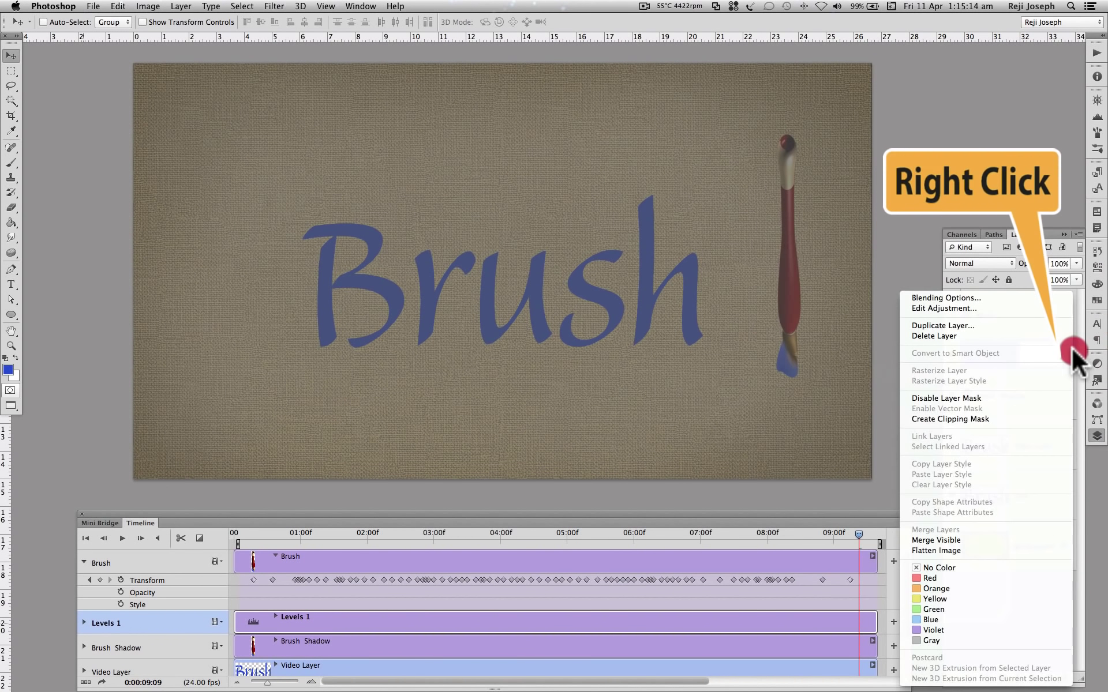
pyautogui.click(991, 418)
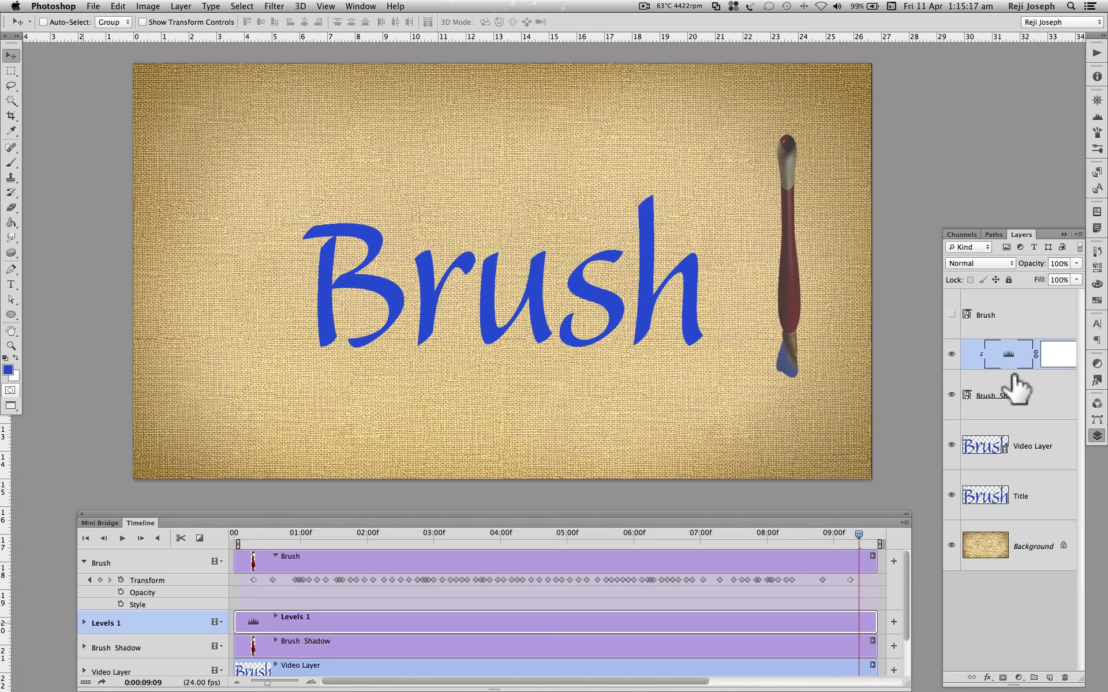
pyautogui.doubleClick(1008, 359)
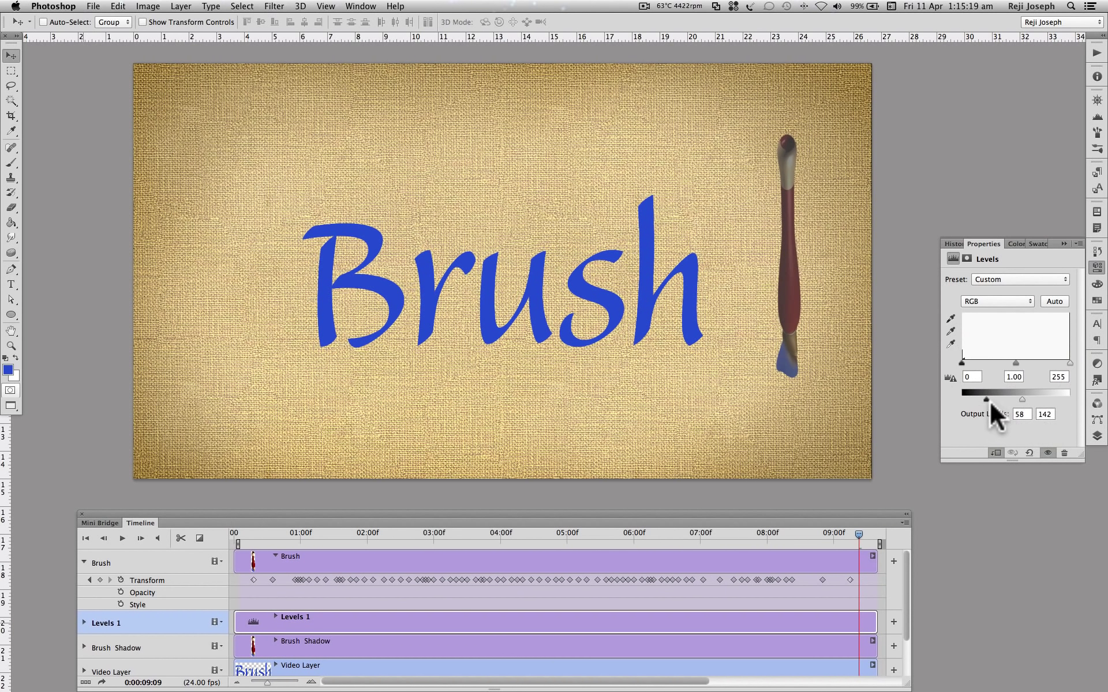
pyautogui.moveTo(986, 397); pyautogui.dragTo(1026, 397)
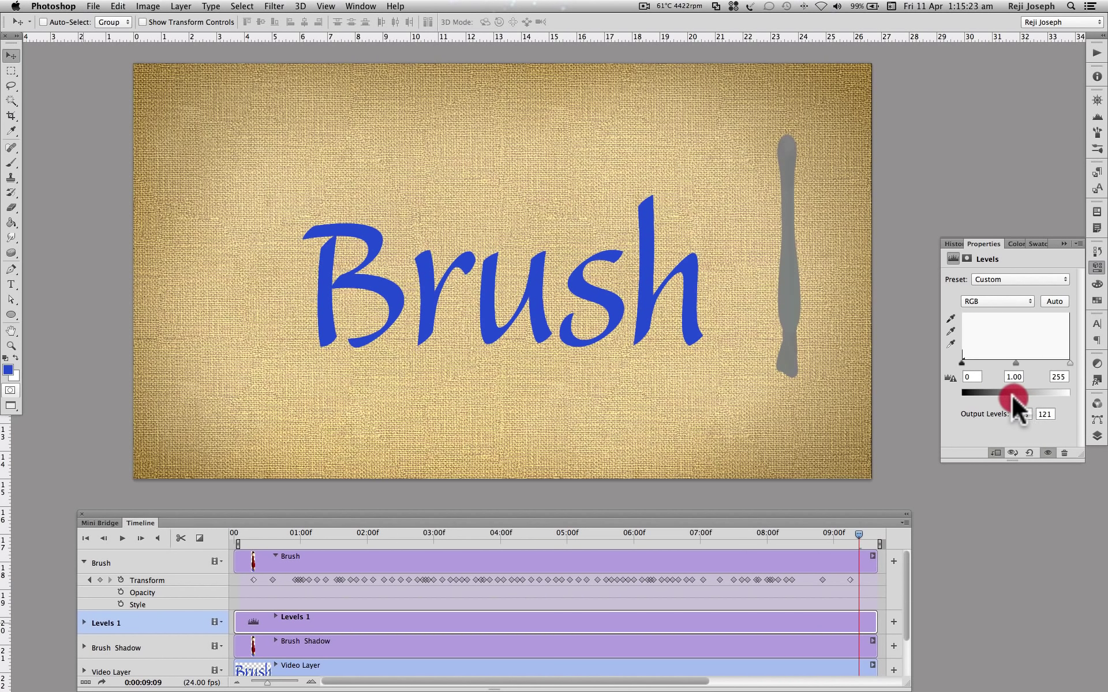
pyautogui.click(1097, 436)
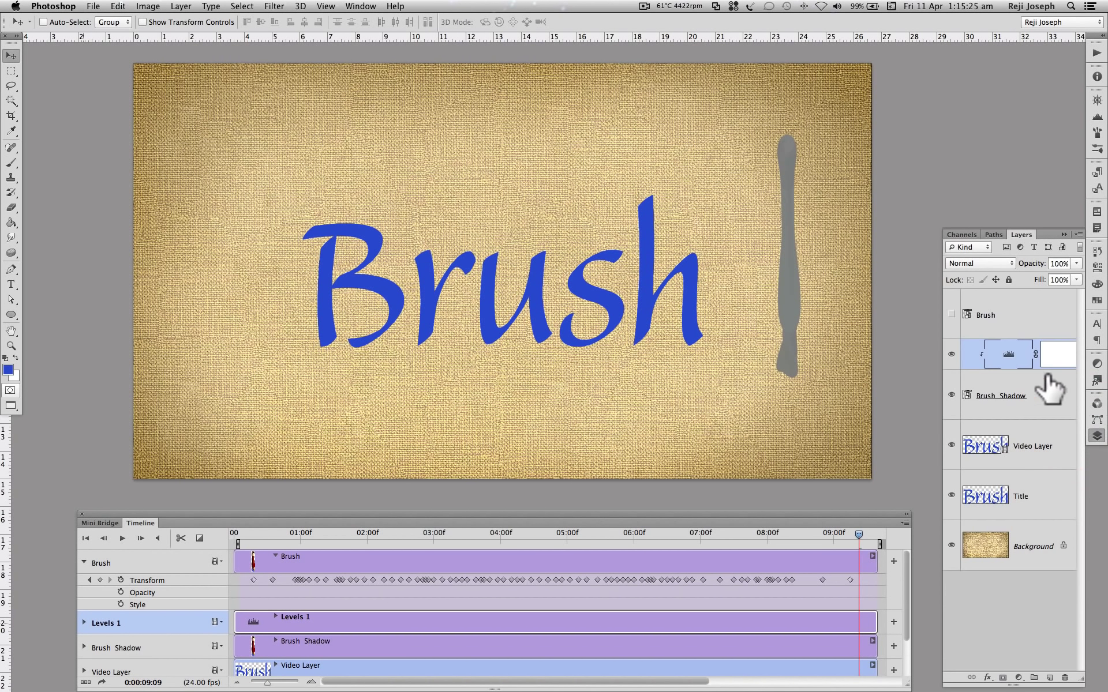
# - Set Brush Shadow's opacity to 48%, then reselect Levels 1
pyautogui.click(1028, 407)
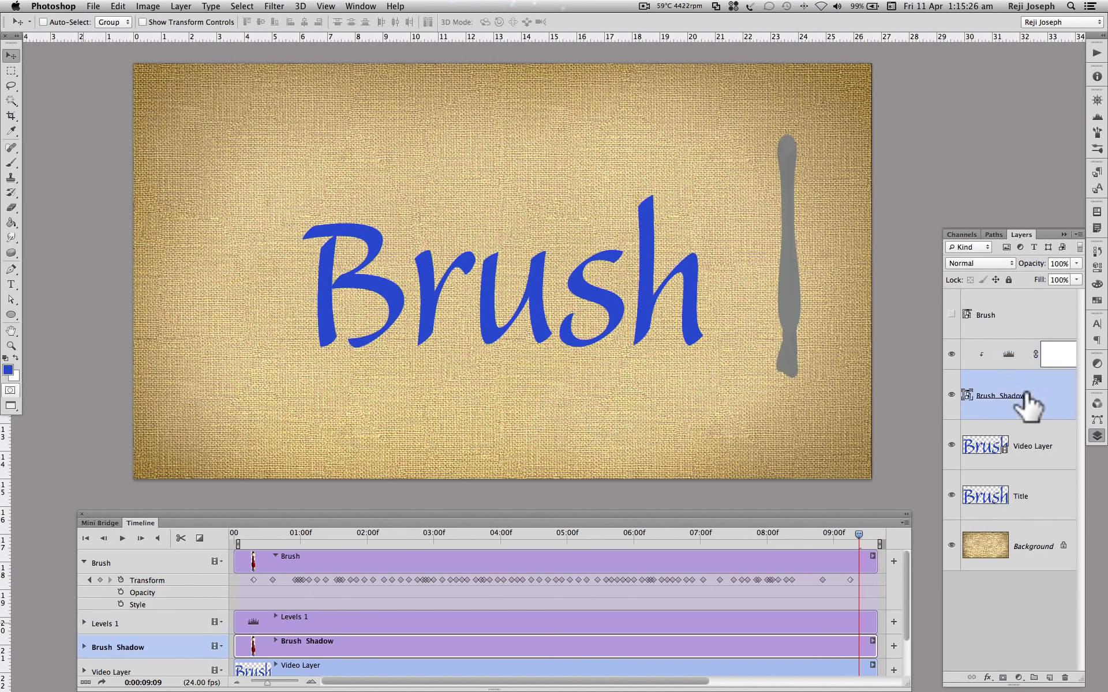
pyautogui.click(1049, 276)
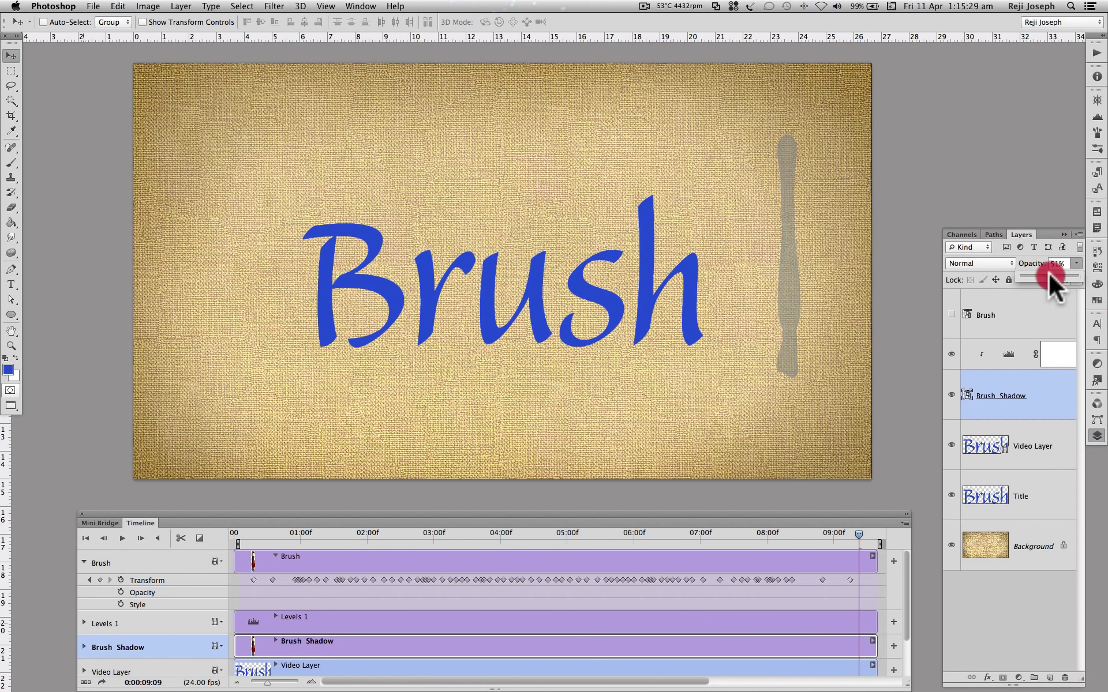
pyautogui.click(1097, 436)
pyautogui.click(1096, 435)
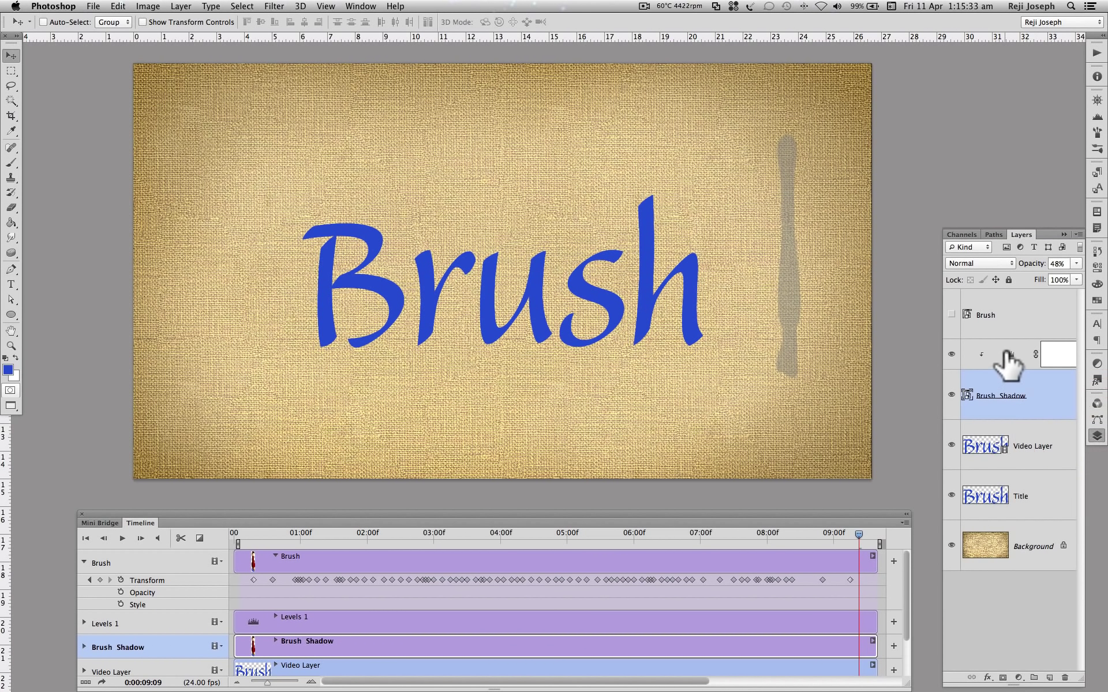
pyautogui.click(1018, 347)
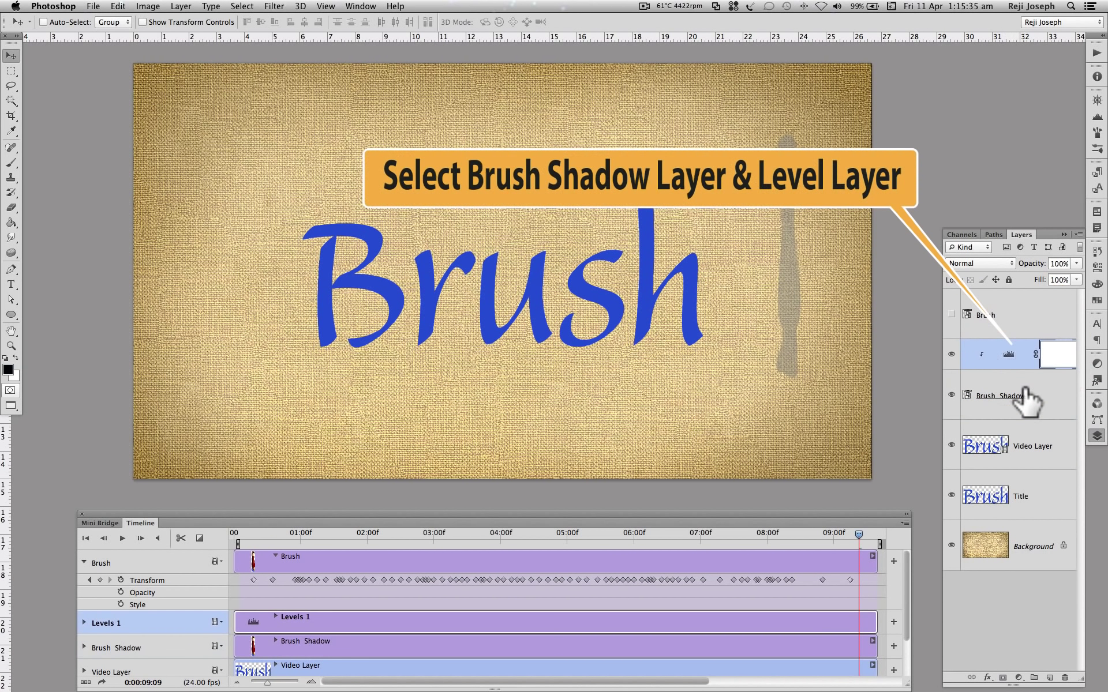
# - Group Levels 1 and Brush Shadow as 'Shadow' and convert the group to a smart object
pyautogui.keyDown('shift'); pyautogui.click(1030, 392); pyautogui.keyUp('shift')
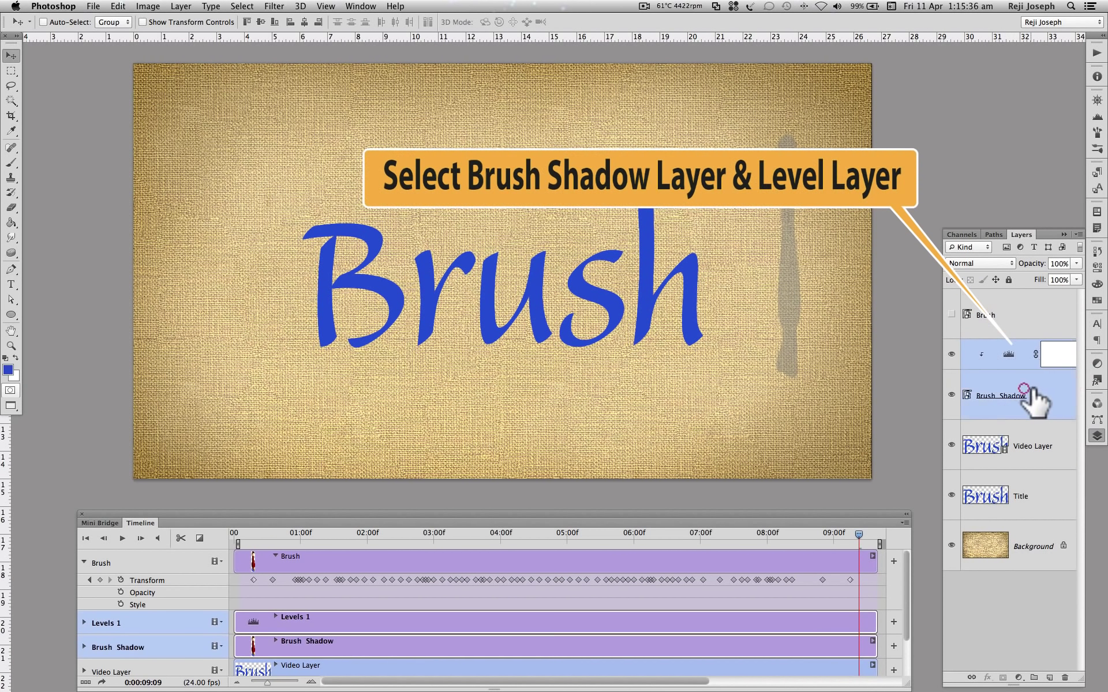
pyautogui.click(185, 5)
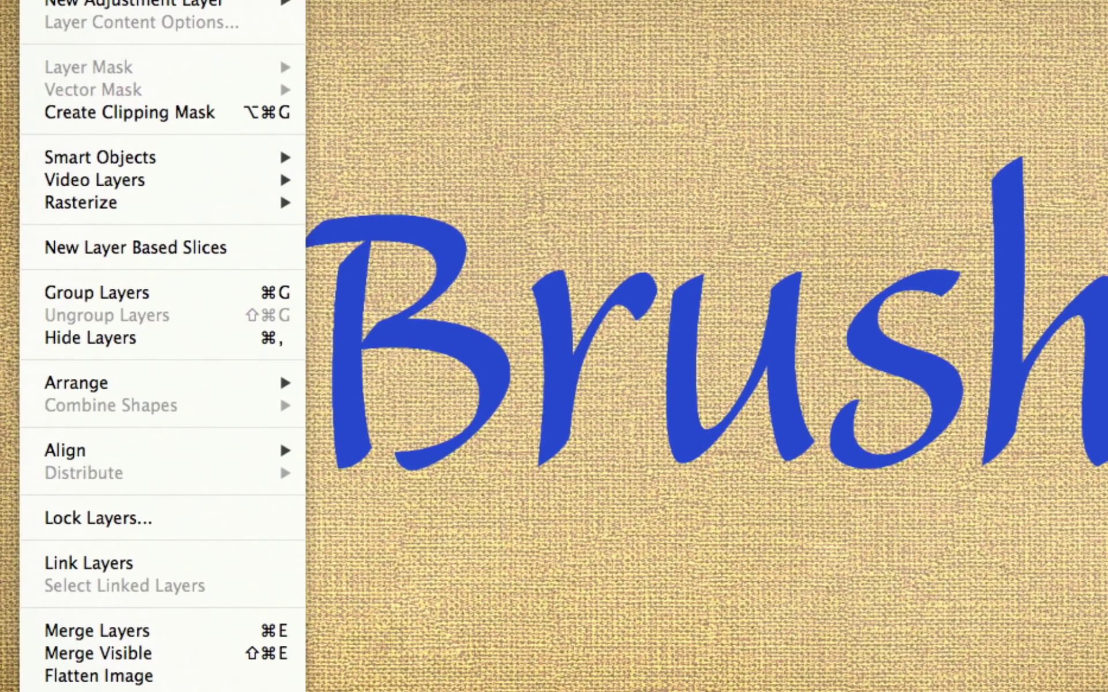
pyautogui.click(180, 293)
pyautogui.write('Shadow')
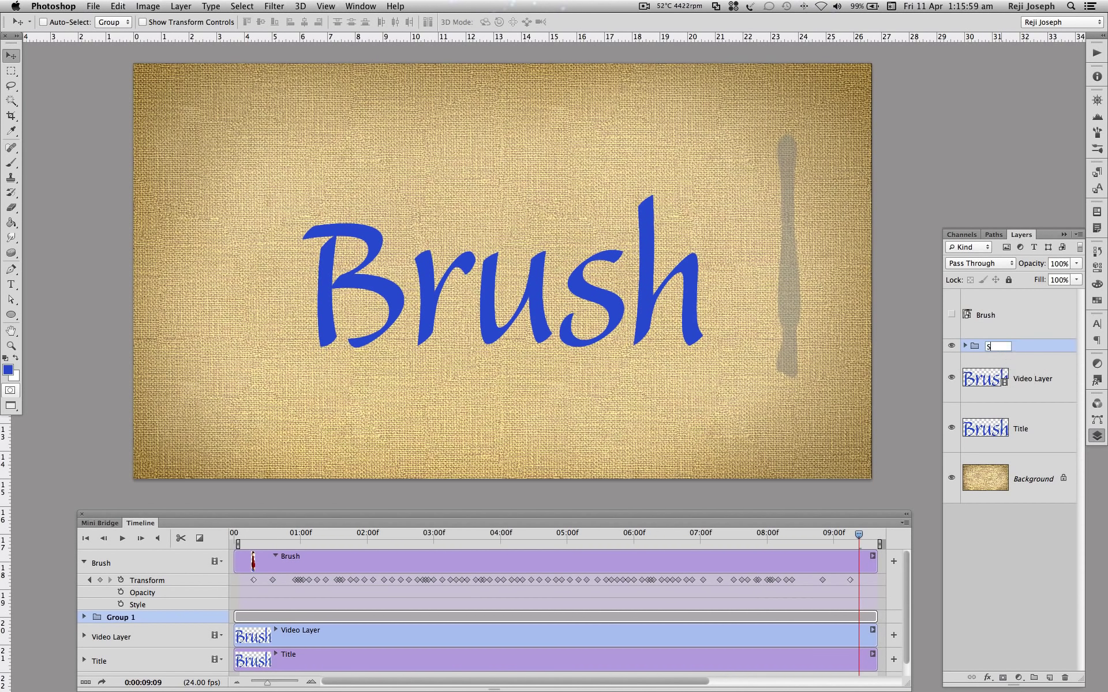
pyautogui.press('Return')
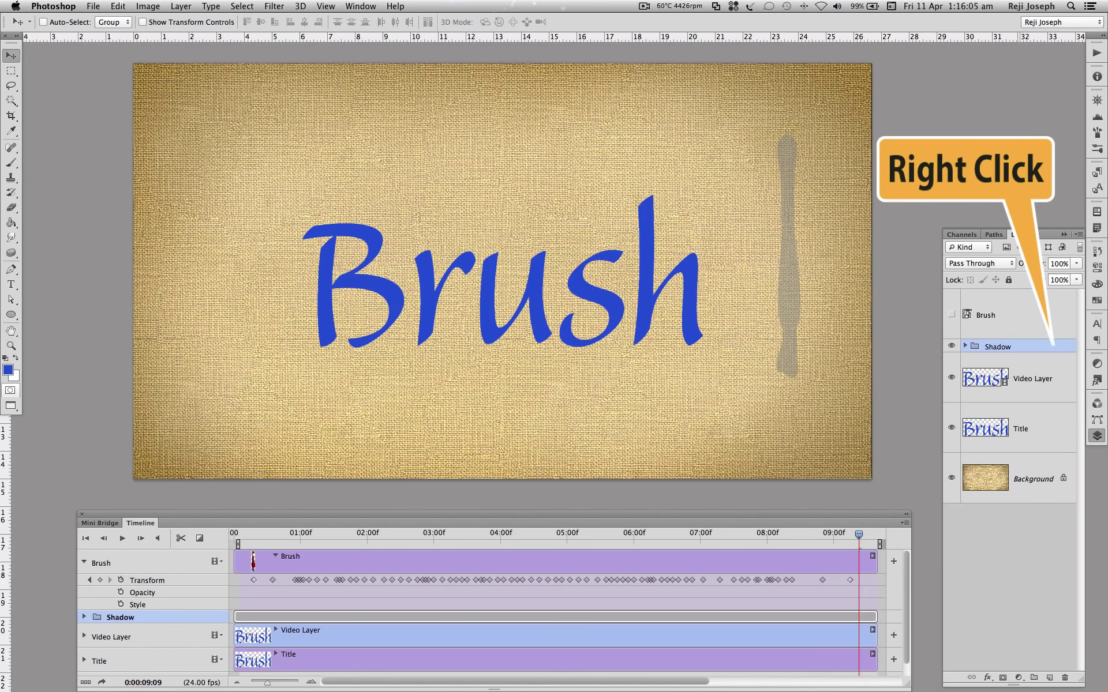
pyautogui.rightClick(1045, 341)
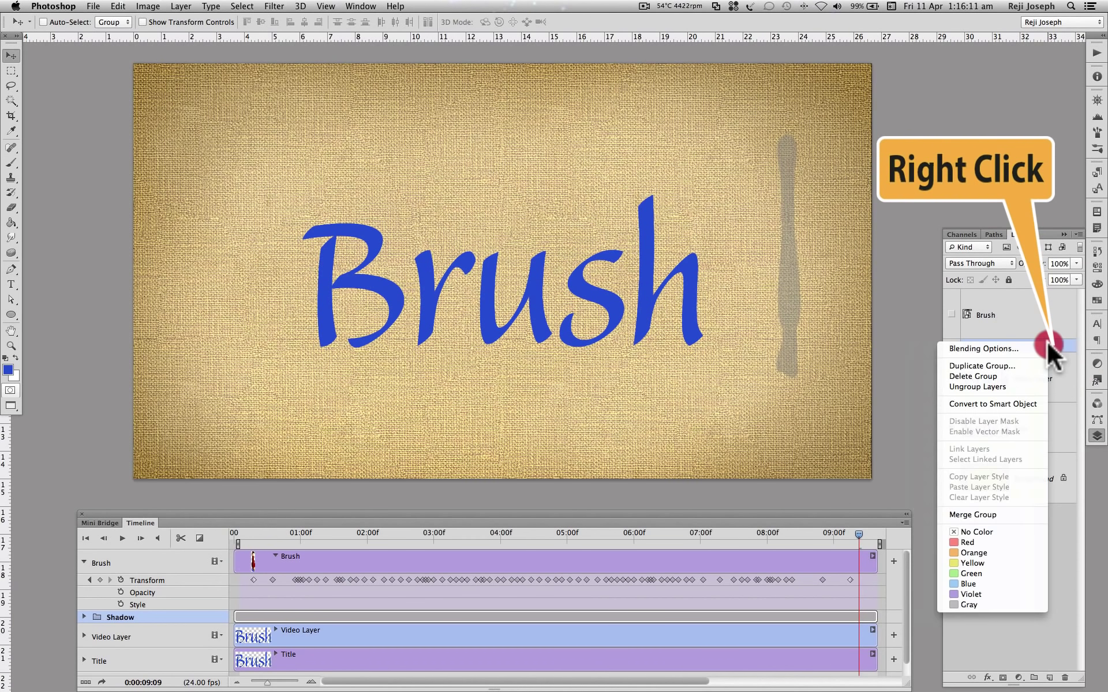
pyautogui.click(1019, 400)
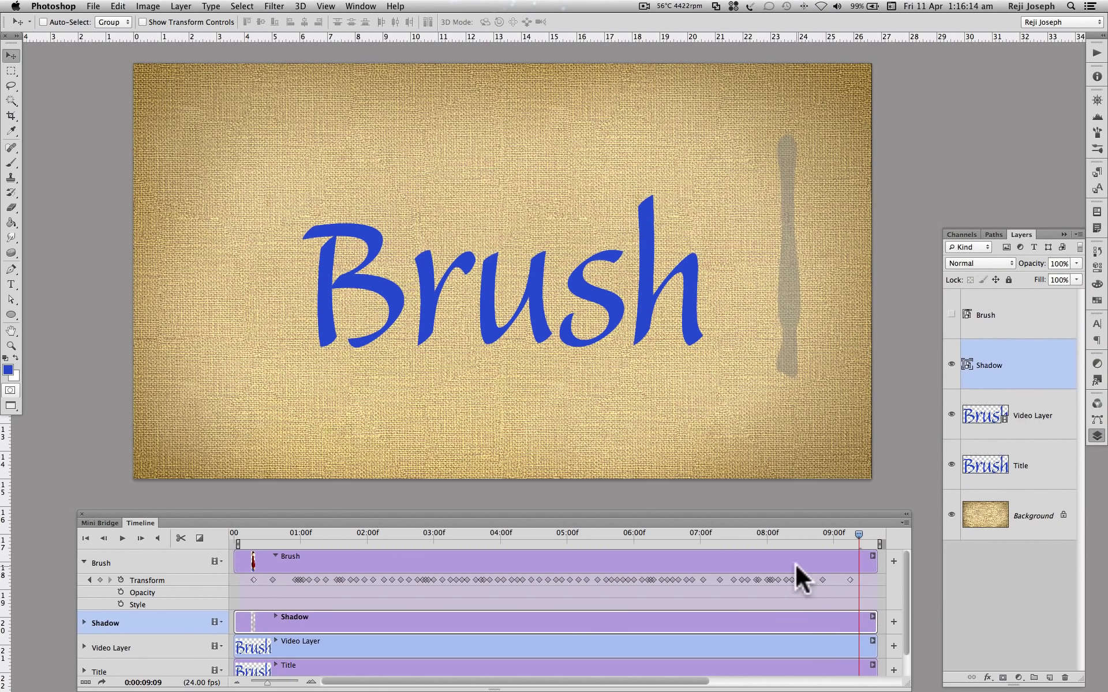
# - Show the Brush layer again and set a Shadow Transform keyframe at 0:00
pyautogui.click(81, 620)
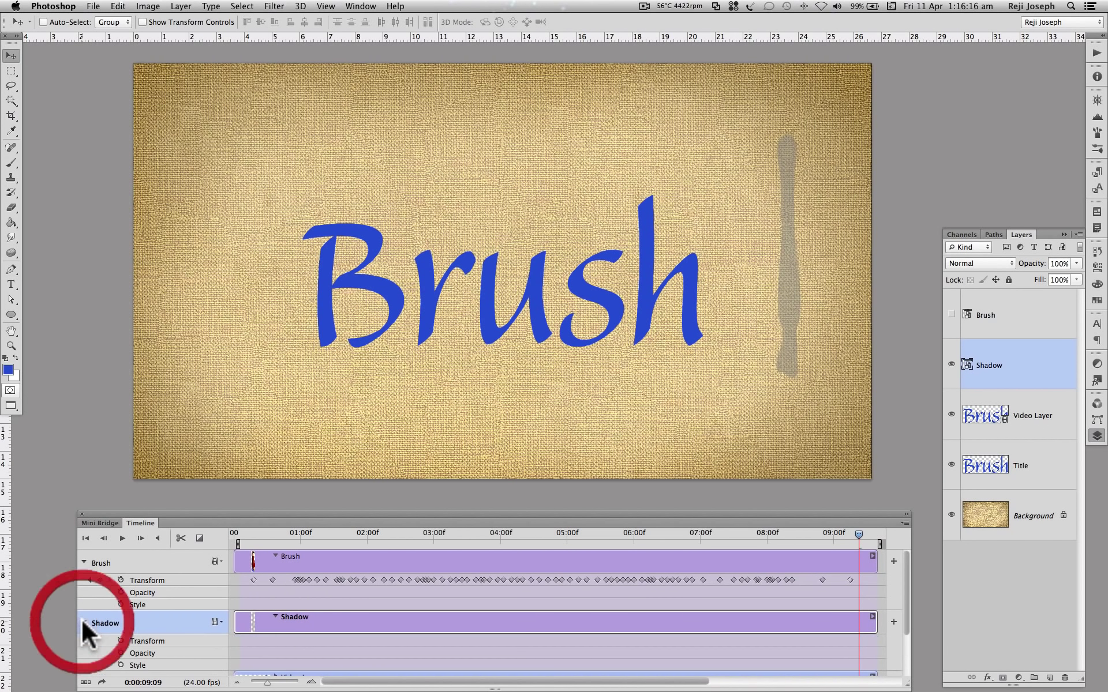
pyautogui.moveTo(858, 535); pyautogui.dragTo(238, 556)
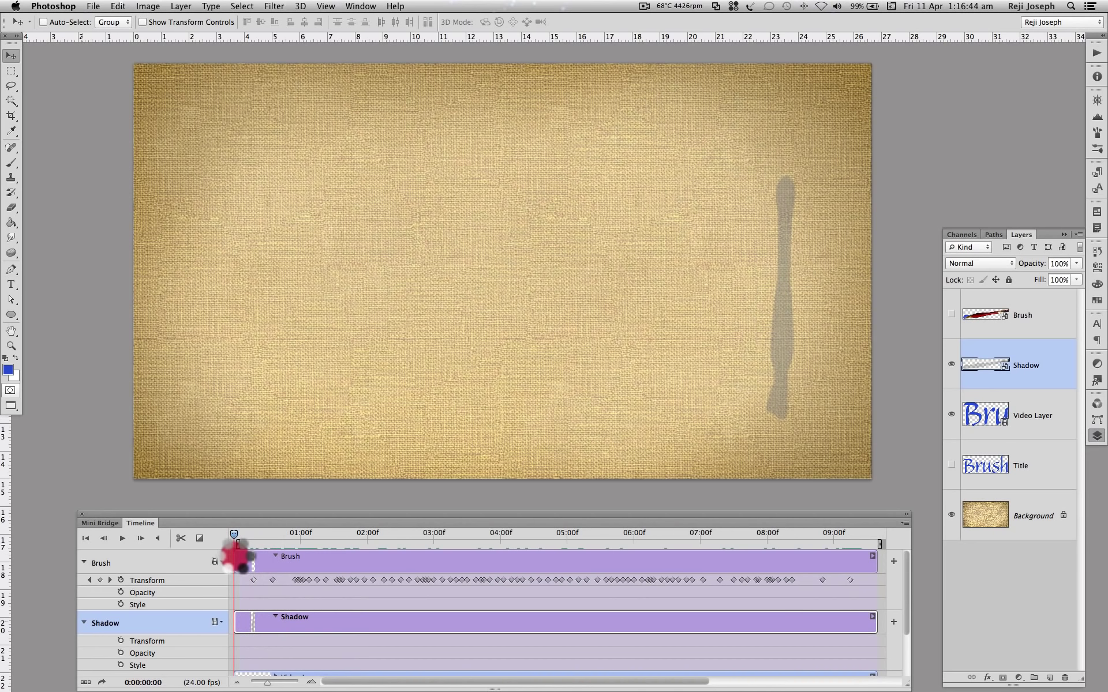
pyautogui.click(951, 315)
pyautogui.click(1030, 323)
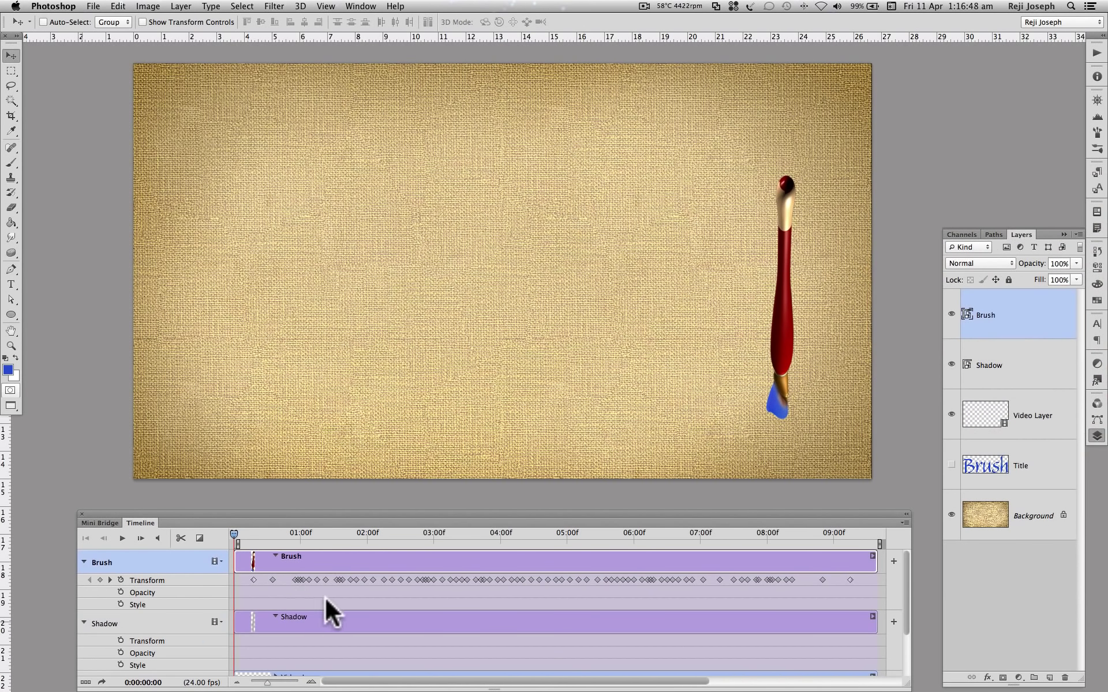
pyautogui.click(1017, 373)
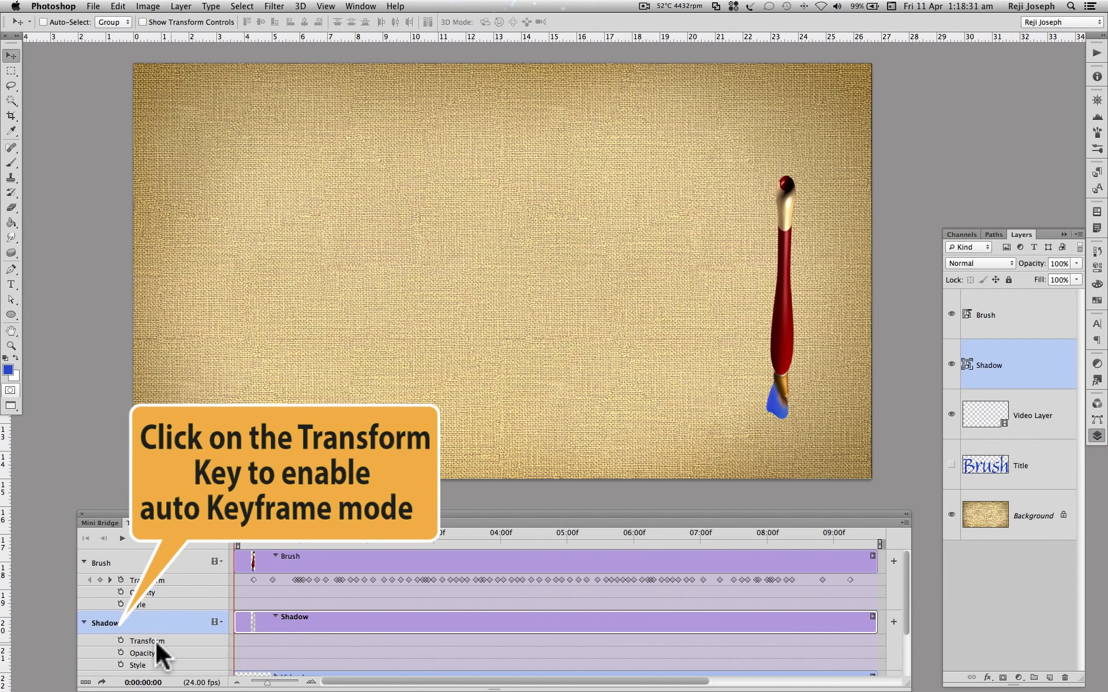
pyautogui.click(120, 641)
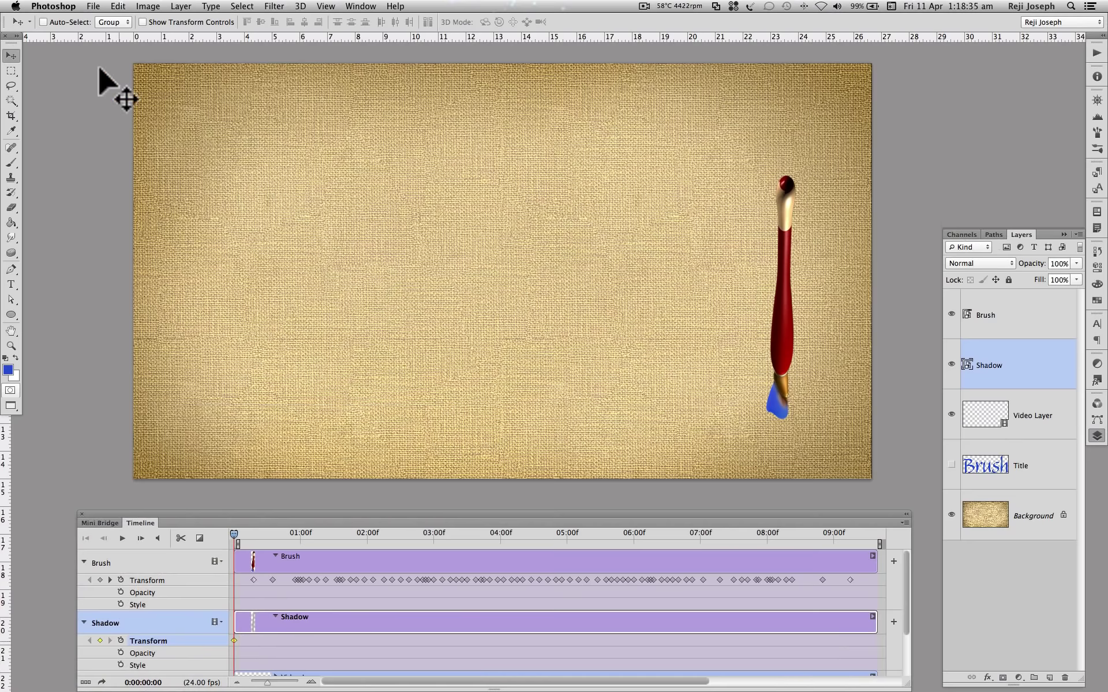
pyautogui.click(120, 6)
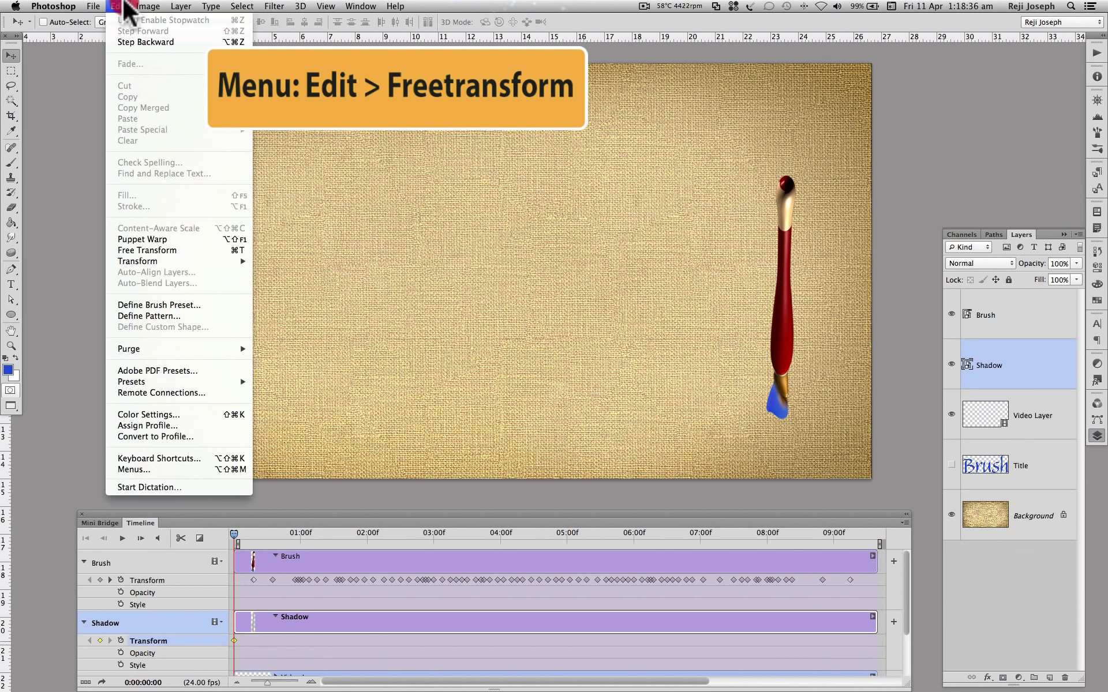
# - Rotate the Shadow layer about 7° around the bristle tip with Free Transform
pyautogui.click(168, 250)
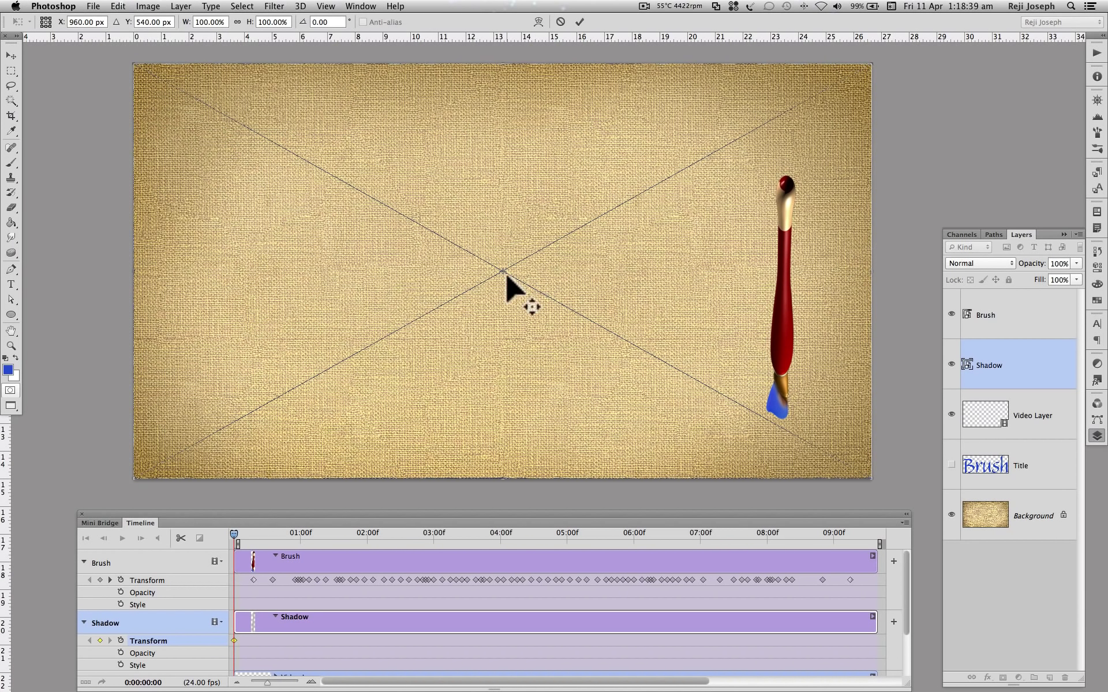
pyautogui.moveTo(504, 271); pyautogui.dragTo(709, 374)
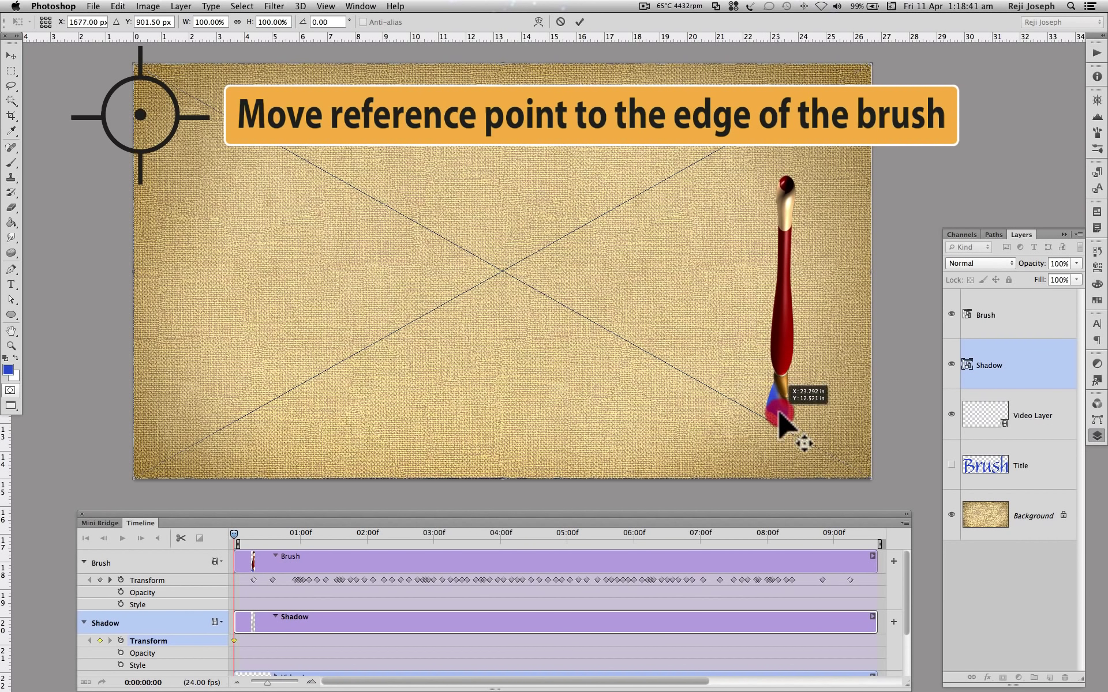
pyautogui.moveTo(778, 409); pyautogui.dragTo(782, 411)
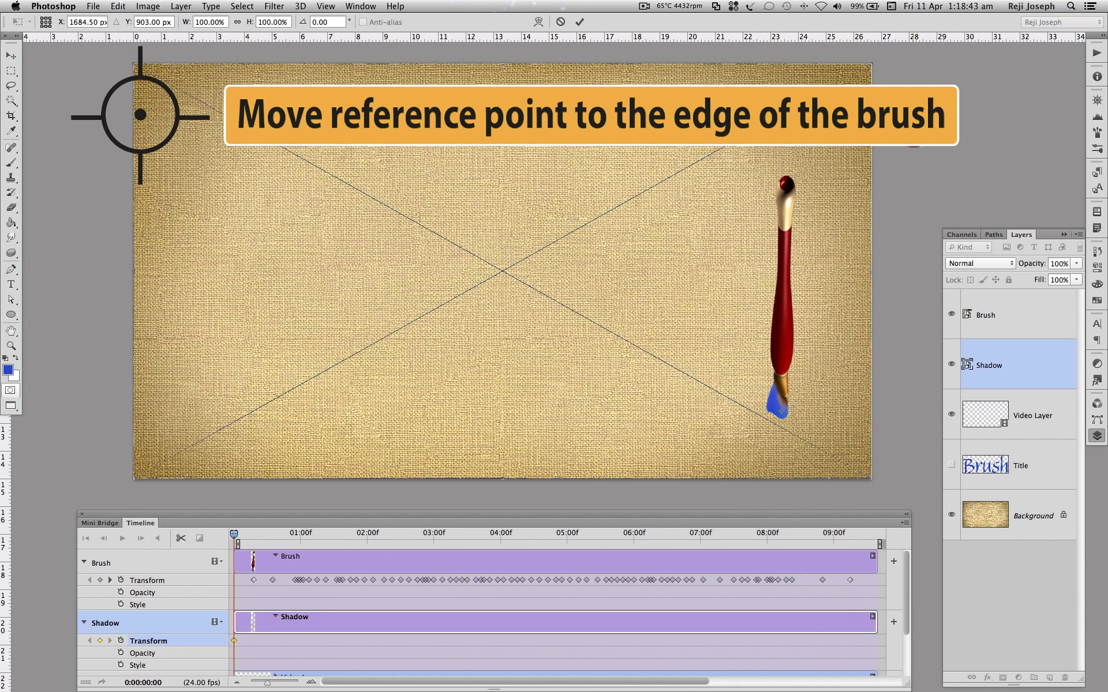
pyautogui.moveTo(929, 136); pyautogui.dragTo(939, 151)
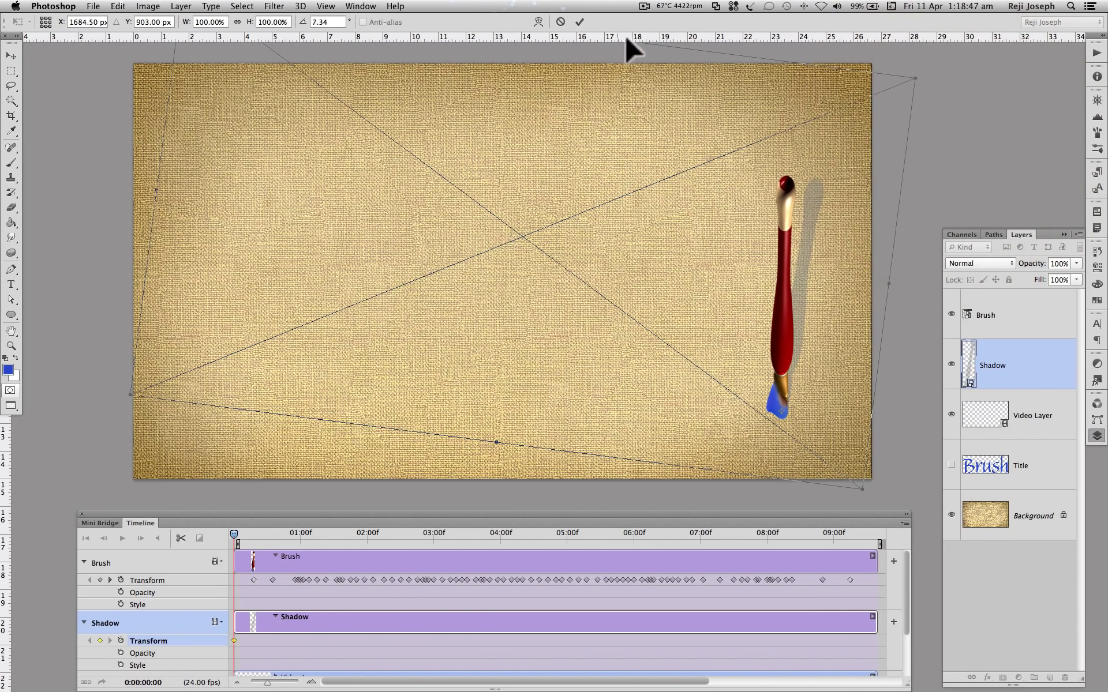
pyautogui.click(580, 21)
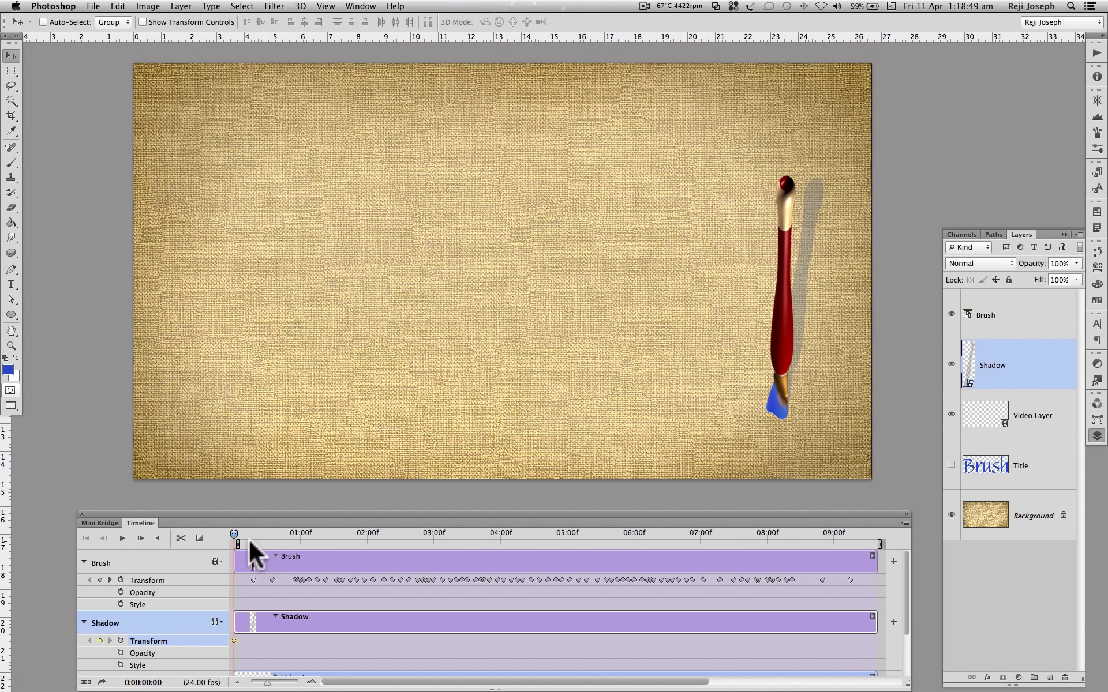
# - Keyframe the Shadow layer beneath the brush at frame 16, frame 22 and 01:05
pyautogui.moveTo(230, 531); pyautogui.dragTo(265, 534)
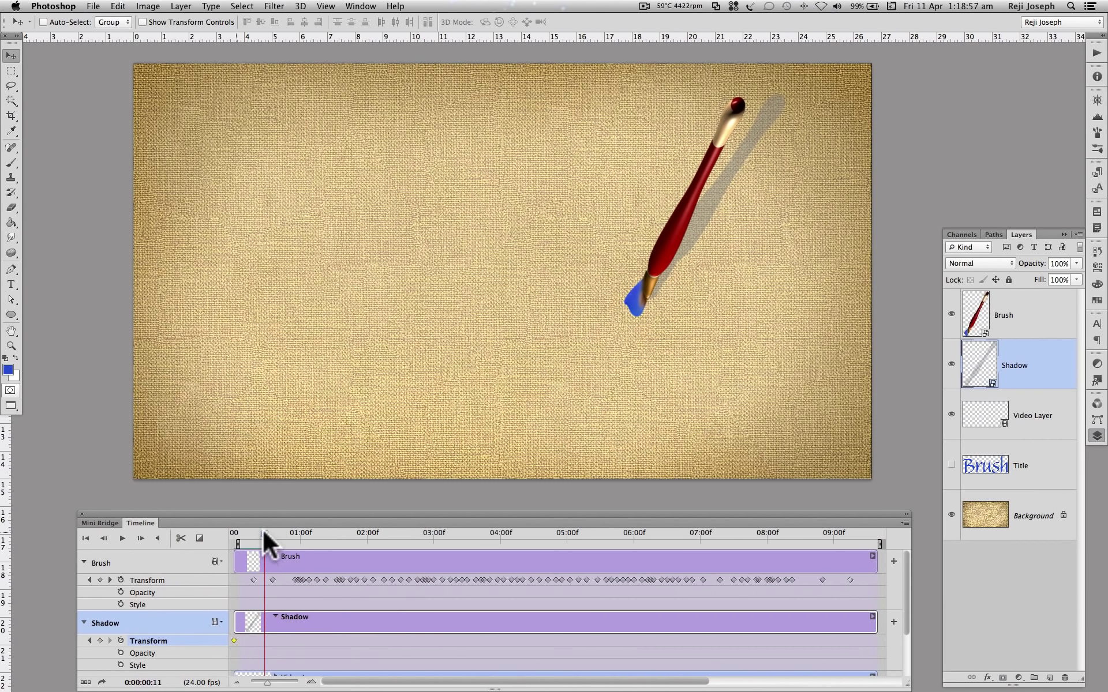
pyautogui.moveTo(264, 532); pyautogui.dragTo(284, 534)
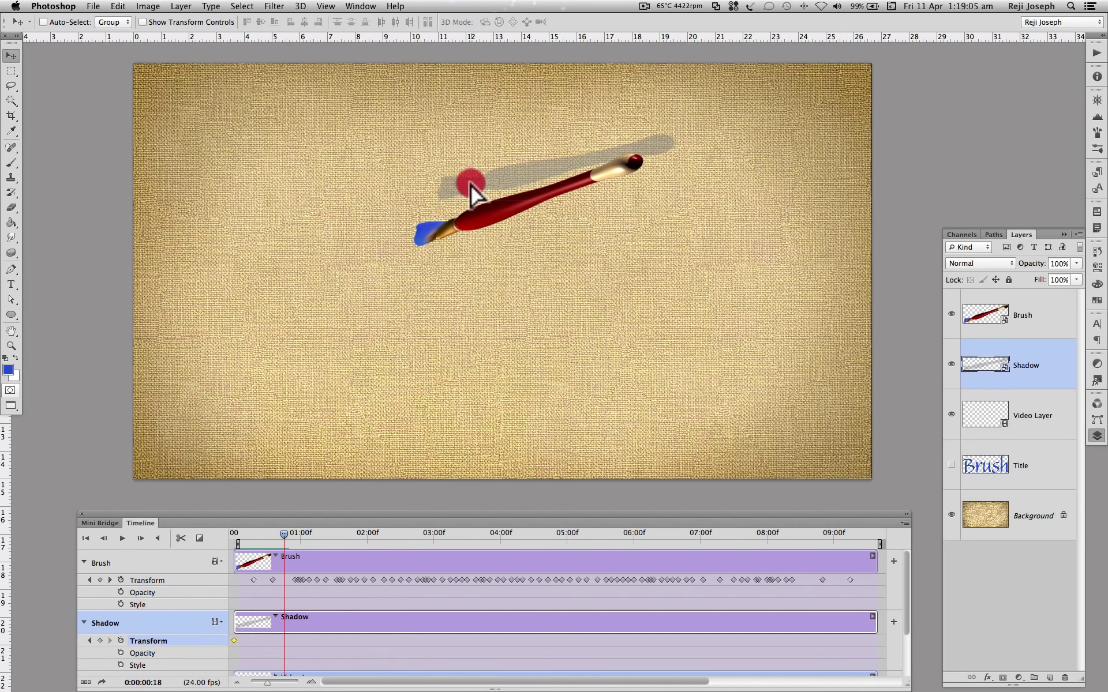
pyautogui.moveTo(470, 184); pyautogui.dragTo(463, 228)
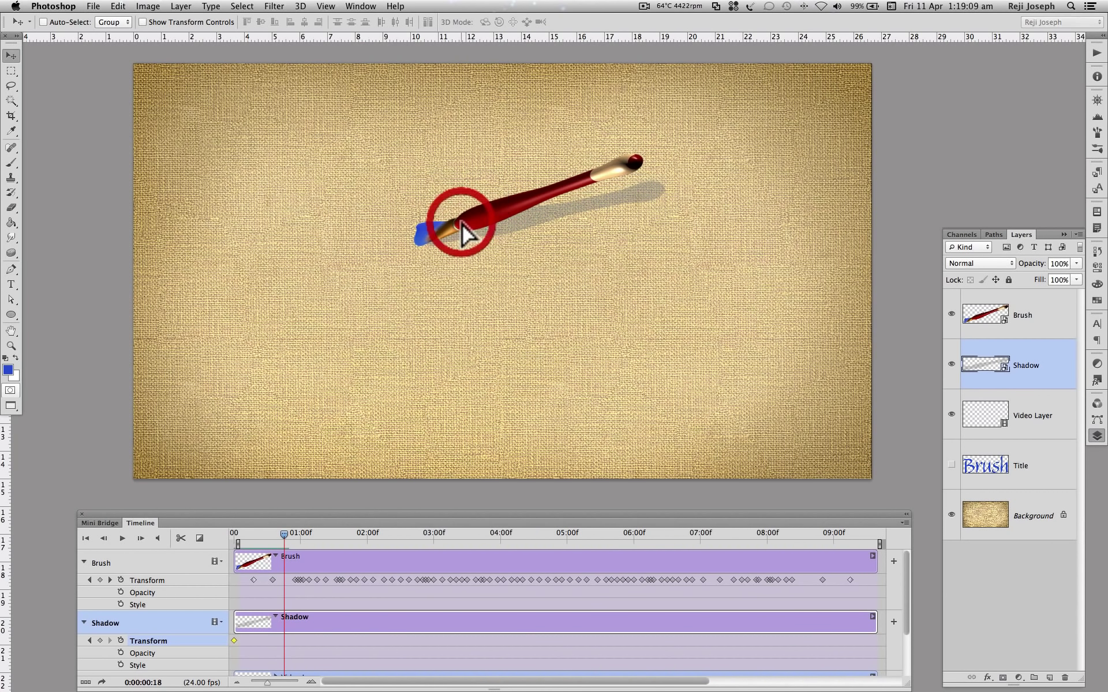
pyautogui.moveTo(285, 536); pyautogui.dragTo(295, 533)
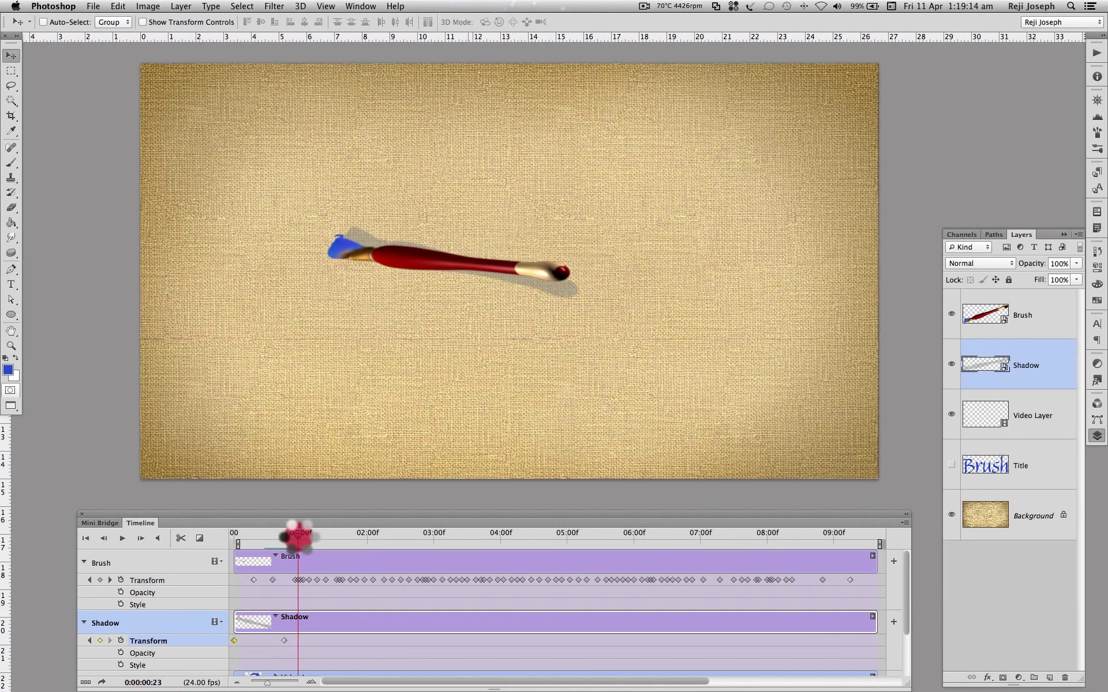
pyautogui.moveTo(349, 248); pyautogui.dragTo(345, 319)
pyautogui.moveTo(295, 534); pyautogui.dragTo(315, 533)
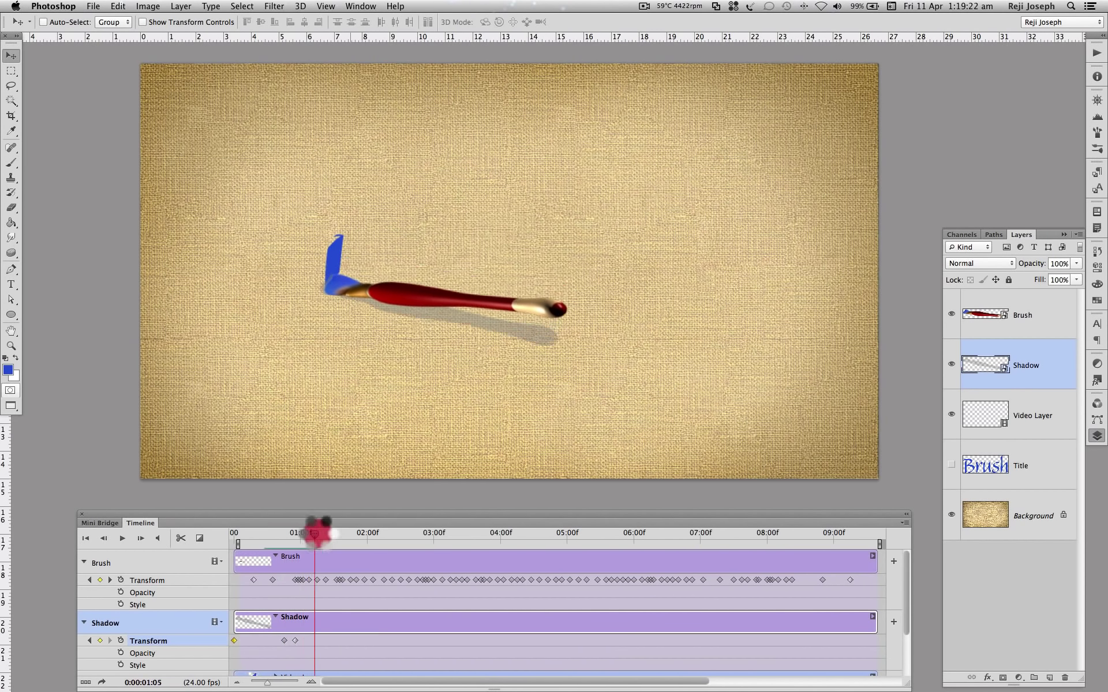
pyautogui.moveTo(346, 312); pyautogui.dragTo(367, 317)
# - Add Shadow keyframes around 02:01 and through the B, lowering it at 03:09
pyautogui.moveTo(310, 533); pyautogui.dragTo(370, 533)
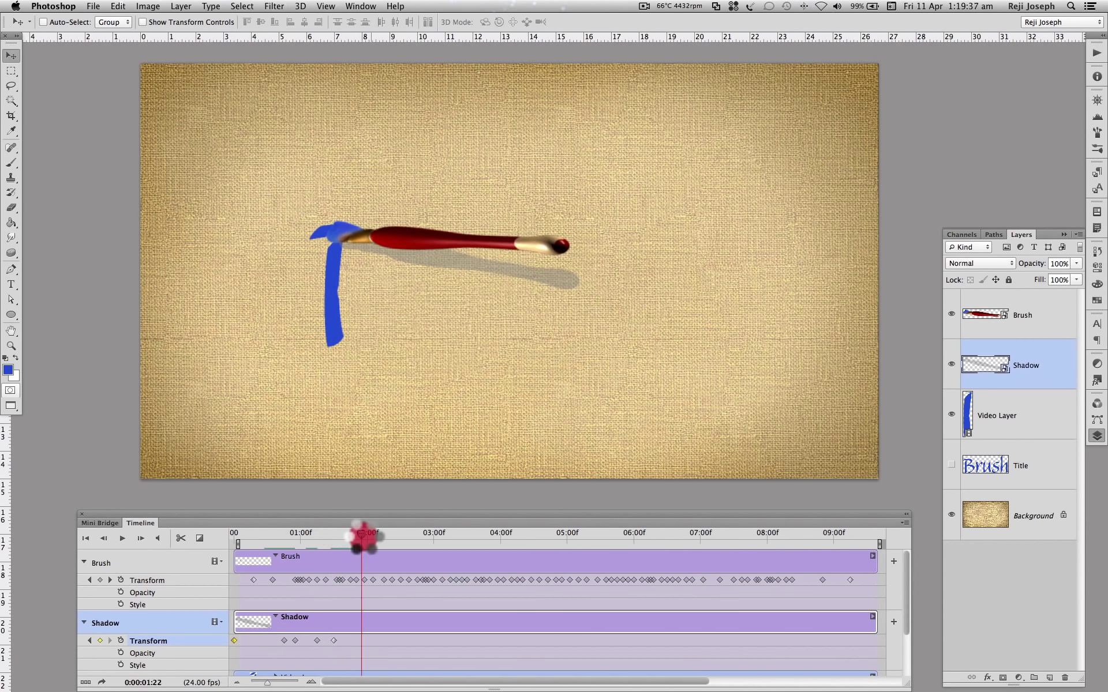
pyautogui.moveTo(406, 245); pyautogui.dragTo(408, 249)
pyautogui.moveTo(369, 533); pyautogui.dragTo(408, 534)
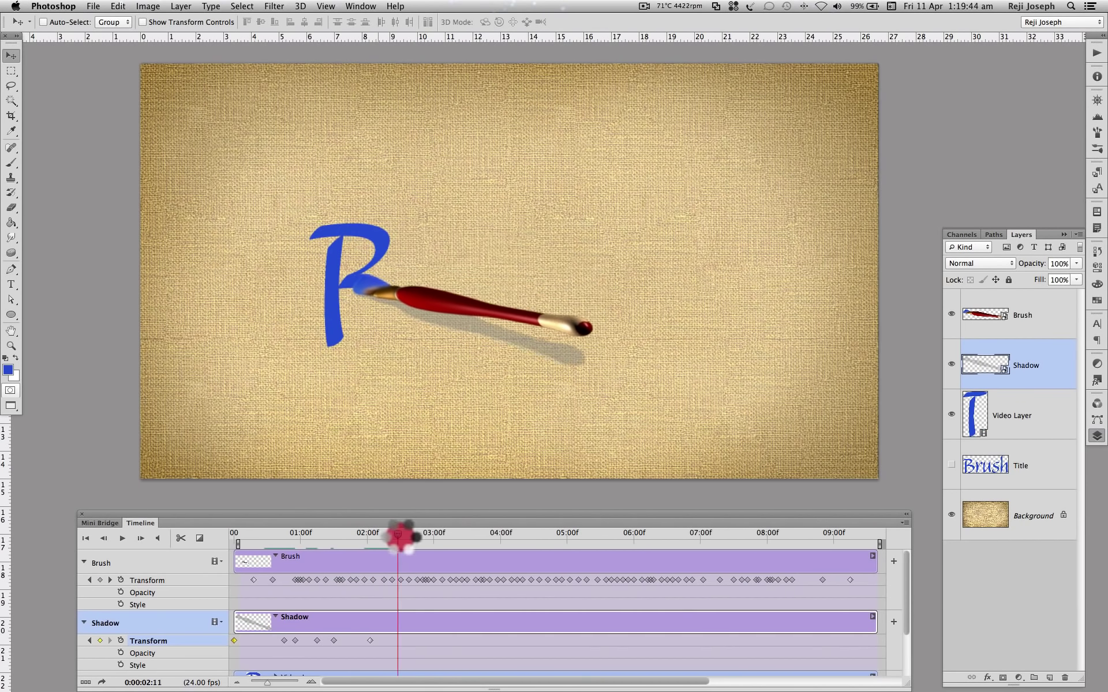
pyautogui.moveTo(410, 314); pyautogui.dragTo(411, 316)
pyautogui.moveTo(408, 534); pyautogui.dragTo(433, 533)
pyautogui.moveTo(383, 354); pyautogui.dragTo(385, 357)
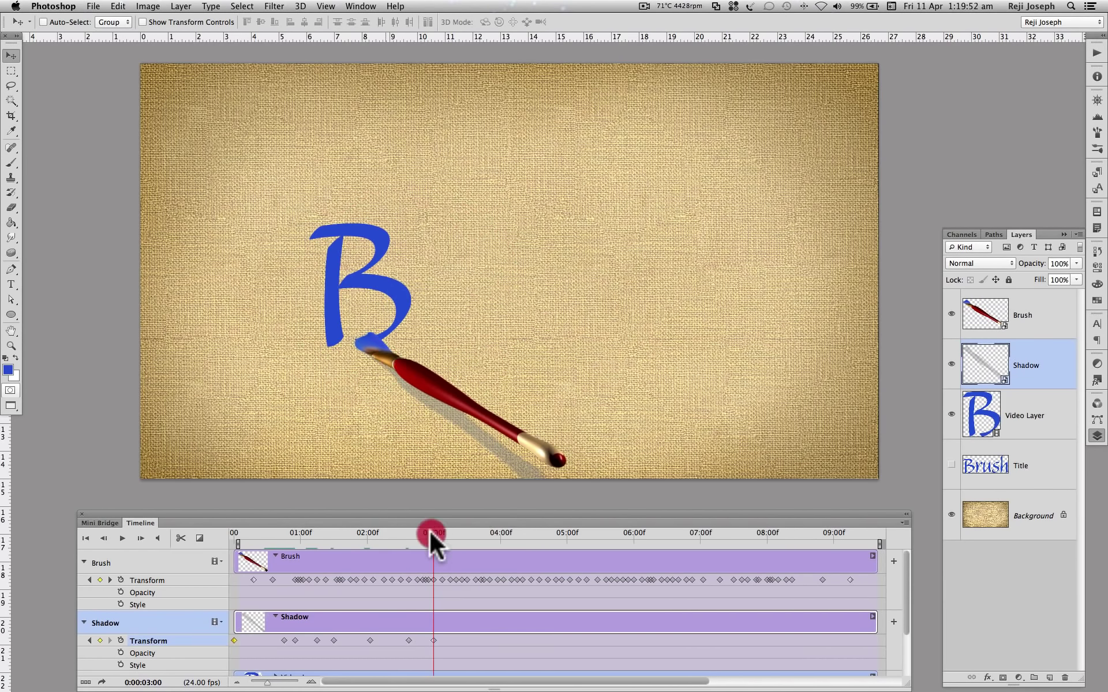
pyautogui.moveTo(433, 534); pyautogui.dragTo(459, 533)
pyautogui.moveTo(448, 297); pyautogui.dragTo(450, 301)
# - Keep the shadow under the brush at 03:13, 03:22 and around 05:00 while 'Bru' is painted
pyautogui.moveTo(459, 534); pyautogui.dragTo(470, 533)
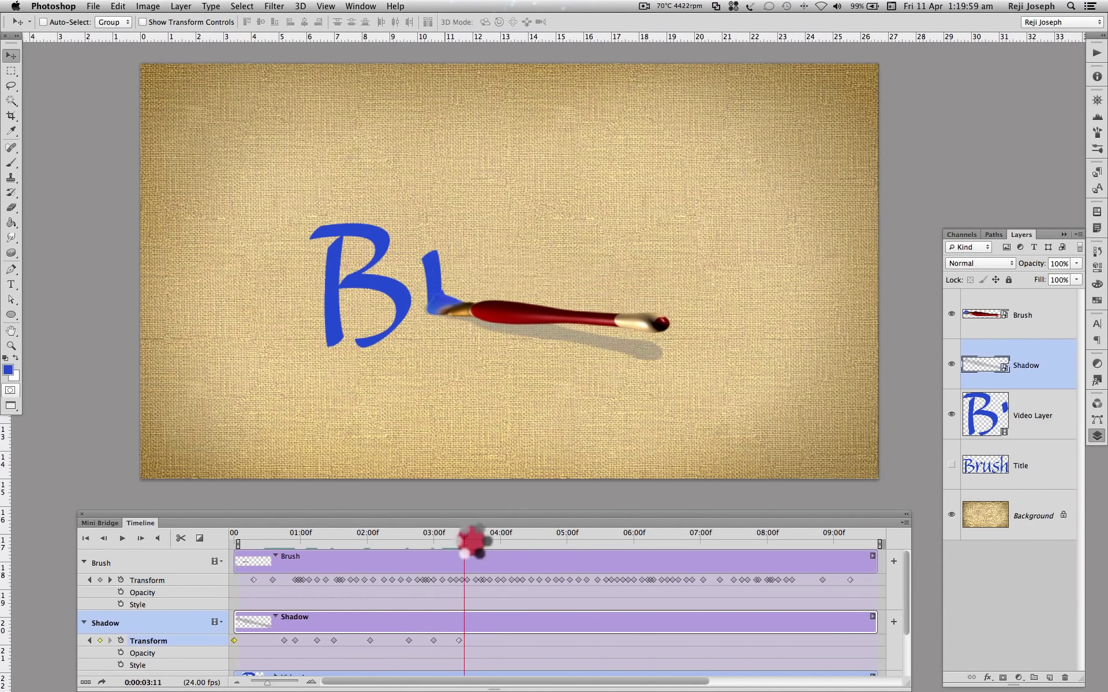
pyautogui.moveTo(452, 348); pyautogui.dragTo(457, 354)
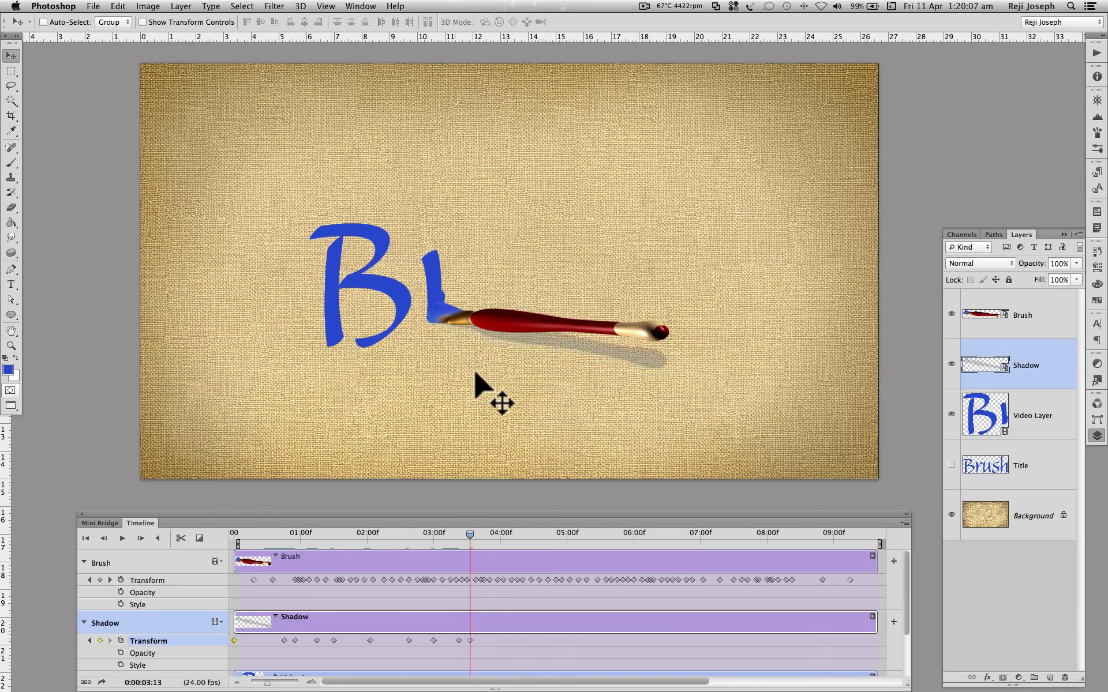
pyautogui.moveTo(471, 535); pyautogui.dragTo(494, 534)
pyautogui.moveTo(487, 462); pyautogui.dragTo(468, 403)
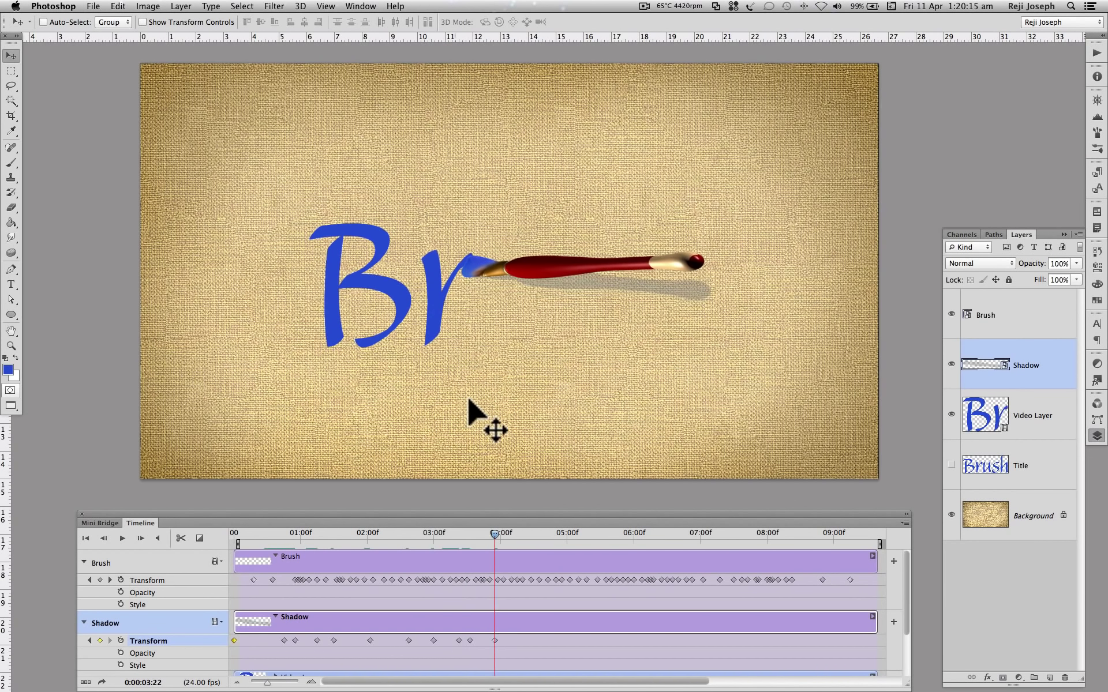
pyautogui.moveTo(495, 535); pyautogui.dragTo(564, 535)
pyautogui.moveTo(544, 359); pyautogui.dragTo(526, 311)
pyautogui.moveTo(565, 535); pyautogui.dragTo(660, 533)
# - Track the shadow up-right with the brush, keyframing near 06:07 and 06:23
pyautogui.moveTo(614, 389); pyautogui.dragTo(602, 375)
pyautogui.moveTo(663, 533)
pyautogui.mouseDown()
pyautogui.moveTo(685, 534)
pyautogui.moveTo(673, 534)
pyautogui.mouseUp()
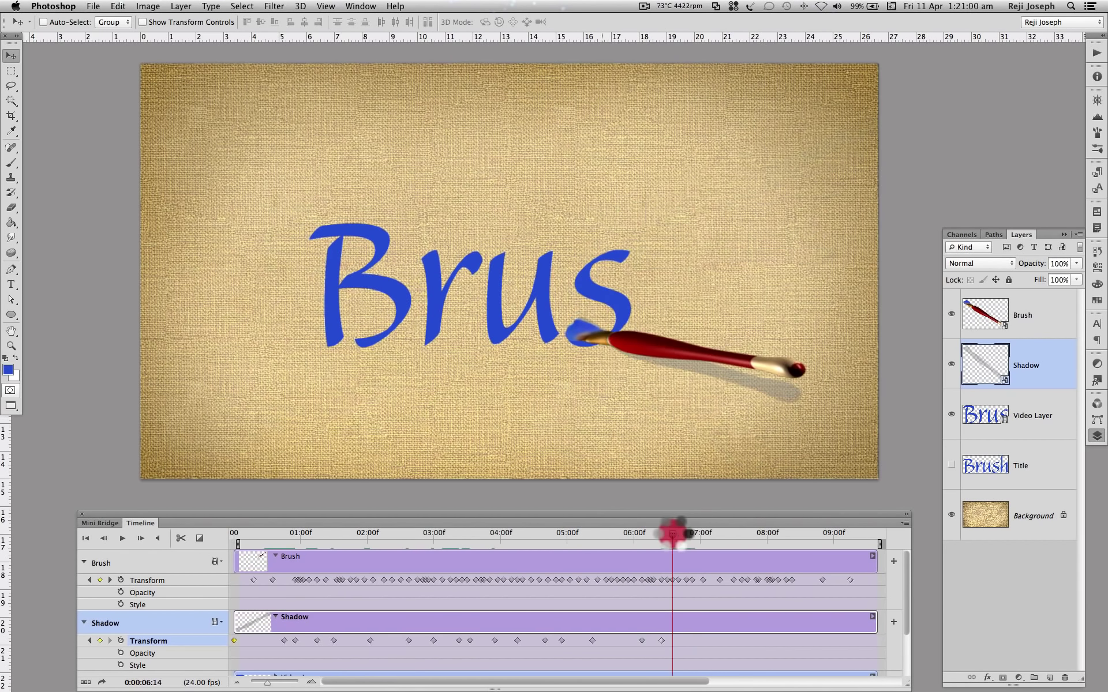
pyautogui.moveTo(603, 354); pyautogui.dragTo(594, 346)
pyautogui.moveTo(672, 534); pyautogui.dragTo(697, 533)
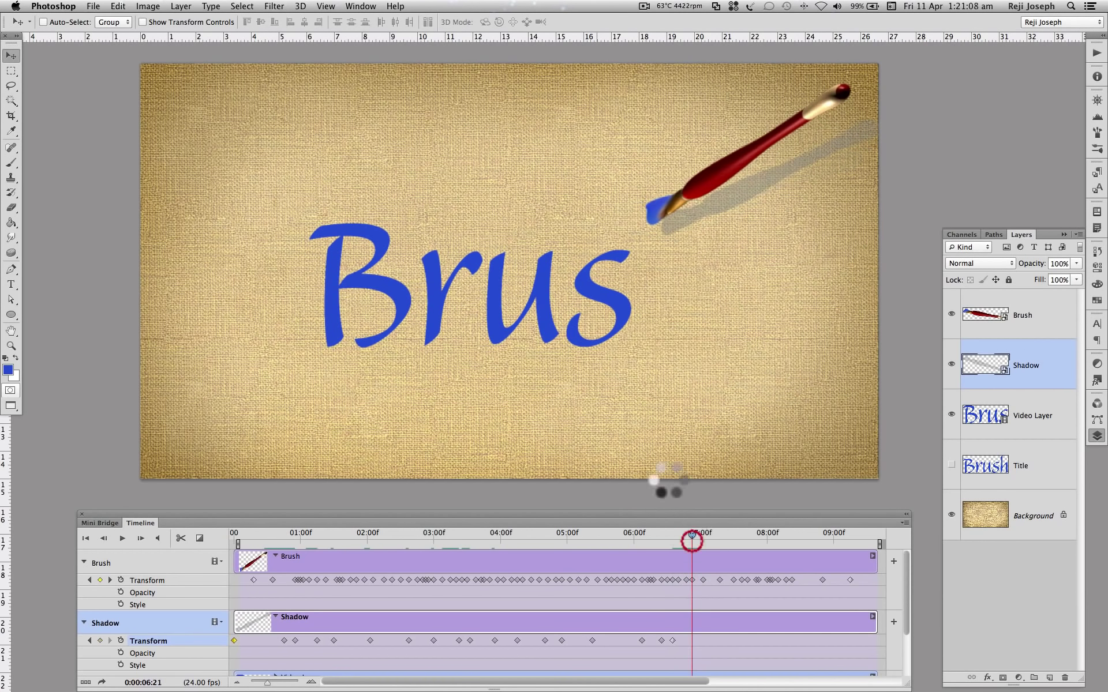
pyautogui.moveTo(653, 219); pyautogui.dragTo(663, 230)
pyautogui.moveTo(698, 534); pyautogui.dragTo(722, 533)
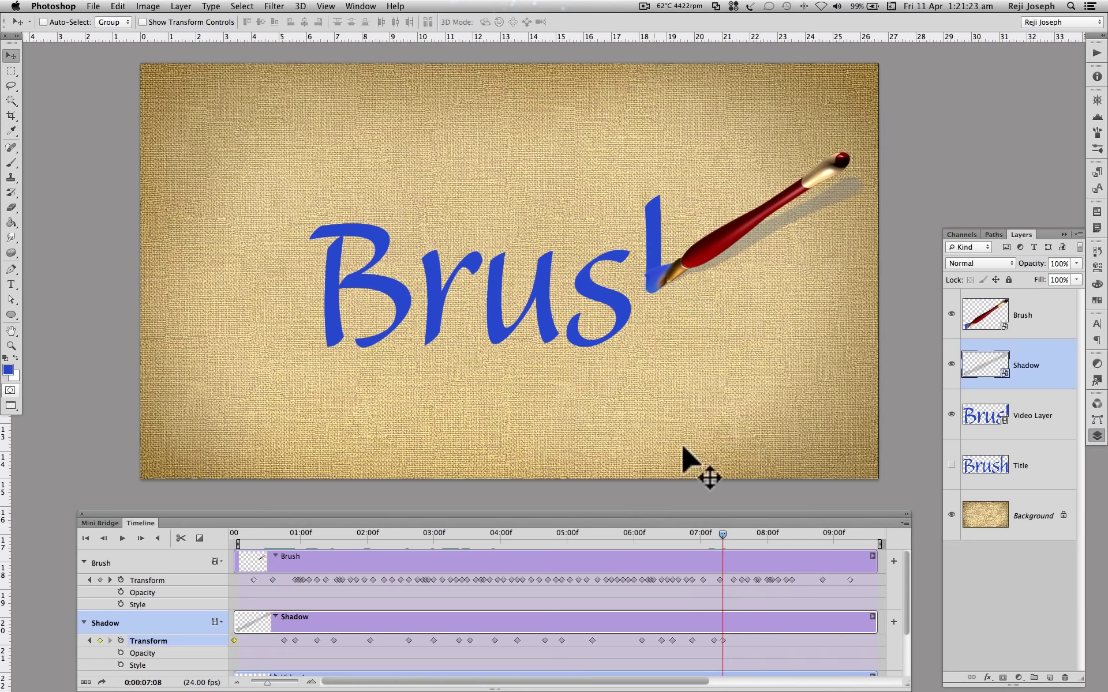
# - Step the playhead from 07:05 through 07:14, 07:21 and 08:02 to 08:17
pyautogui.click(714, 533)
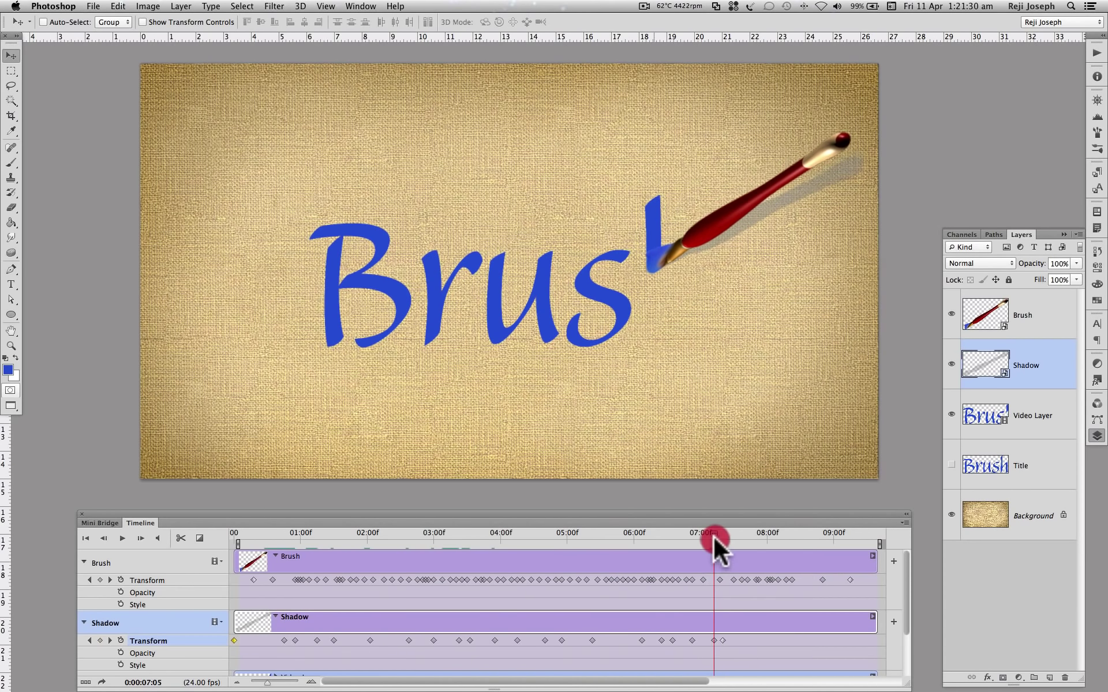
pyautogui.click(739, 534)
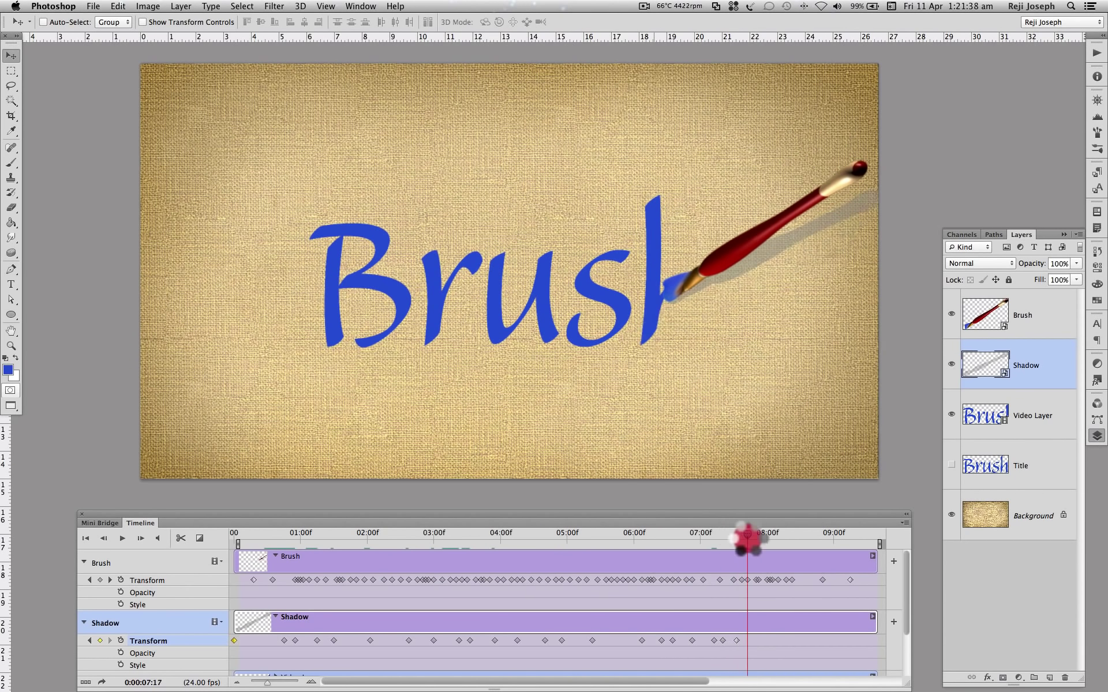
pyautogui.click(758, 533)
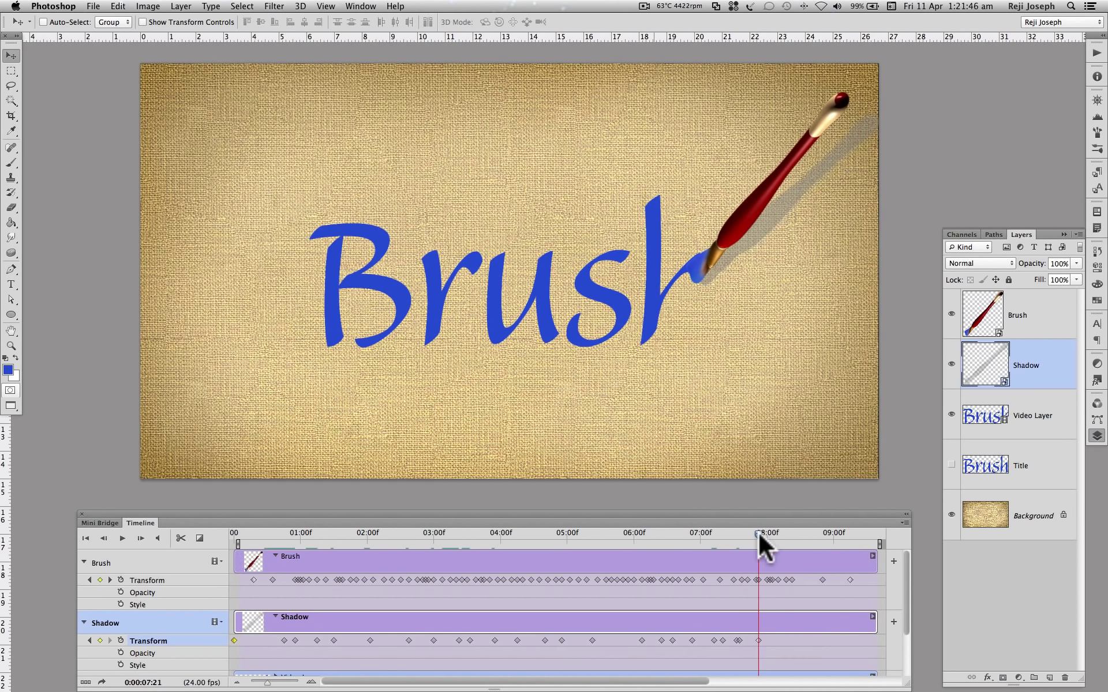
pyautogui.moveTo(760, 533); pyautogui.dragTo(799, 532)
pyautogui.click(714, 334)
pyautogui.click(815, 532)
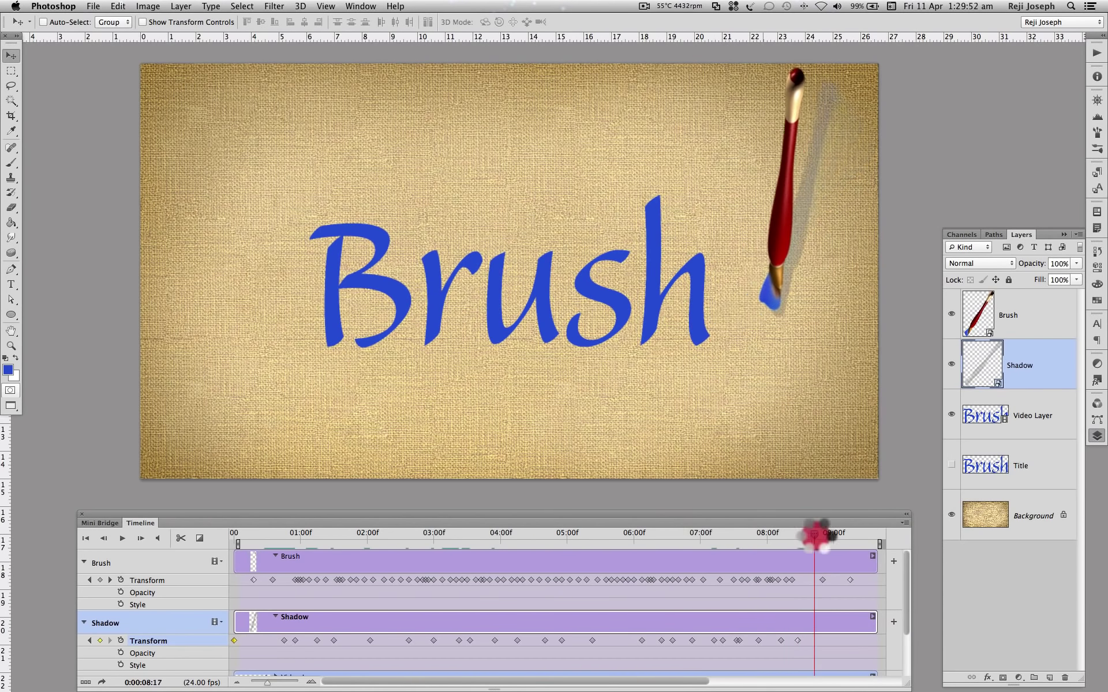
# - Shift the shadow beside the upright brush, then scrub back to check it
pyautogui.moveTo(796, 254); pyautogui.dragTo(825, 292)
pyautogui.moveTo(814, 533); pyautogui.dragTo(859, 533)
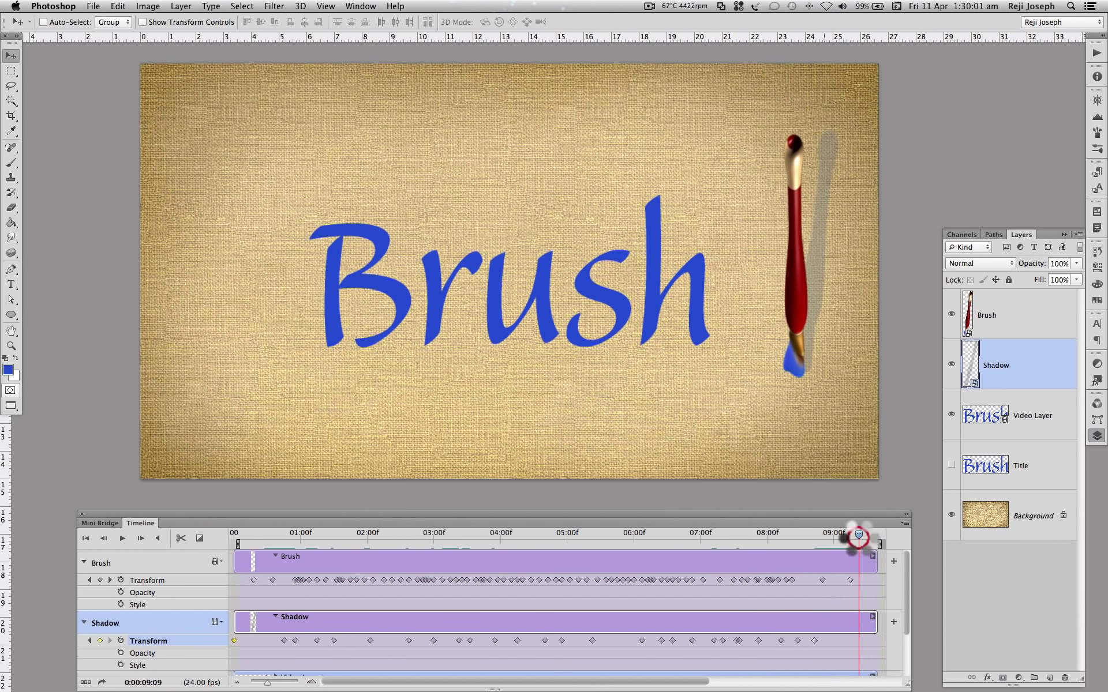
pyautogui.moveTo(831, 323); pyautogui.dragTo(827, 352)
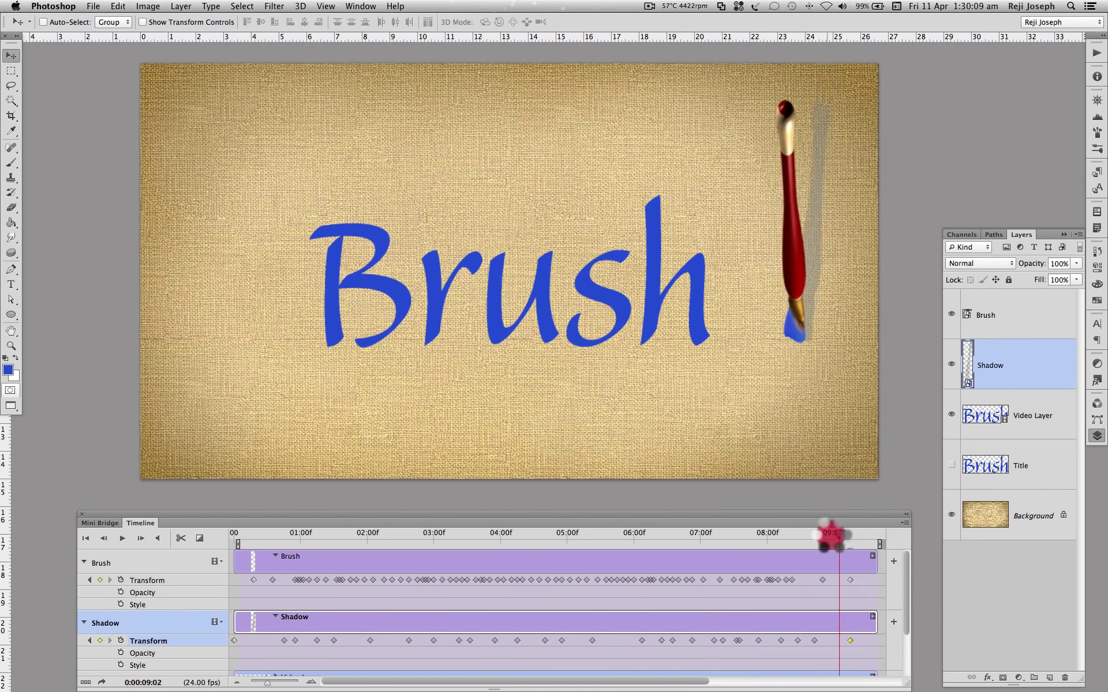
pyautogui.moveTo(831, 531)
pyautogui.mouseDown()
pyautogui.moveTo(700, 529)
pyautogui.moveTo(840, 541)
pyautogui.mouseUp()
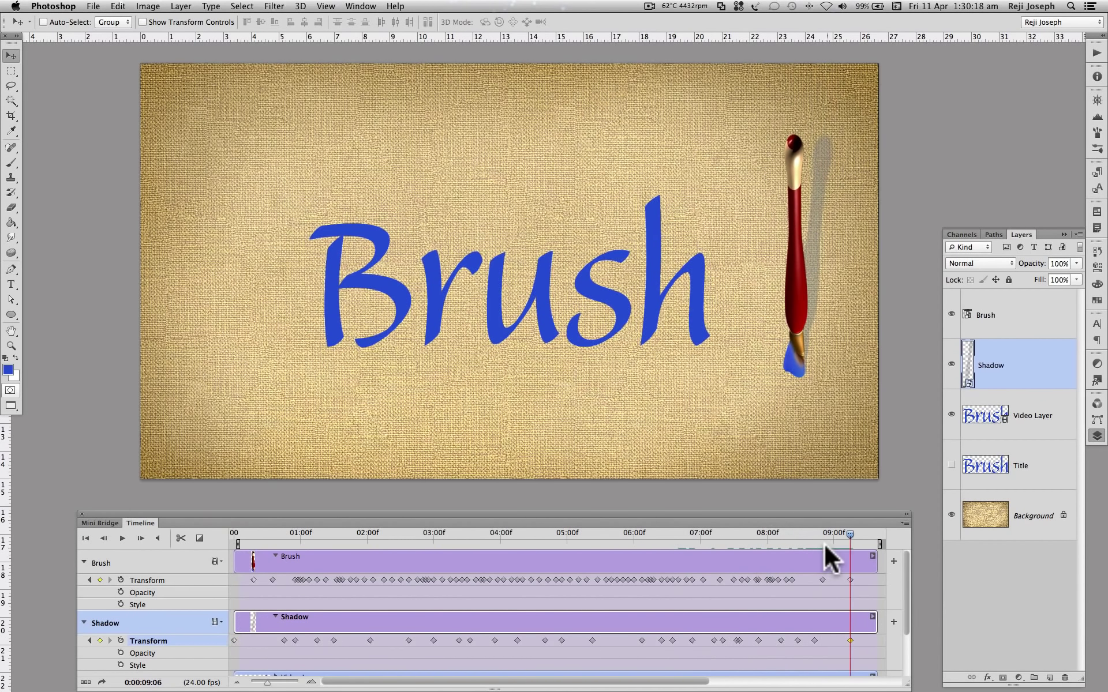
pyautogui.click(1014, 364)
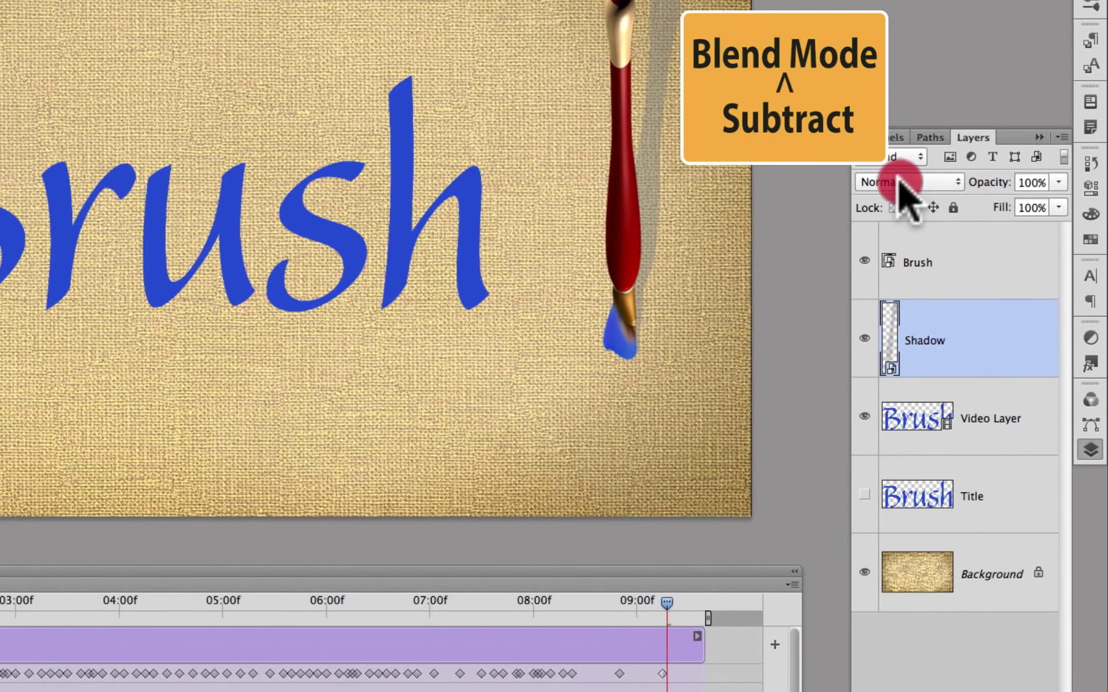
# - Set the Shadow layer to Subtract at about 66% opacity and preview mid-animation
pyautogui.click(899, 182)
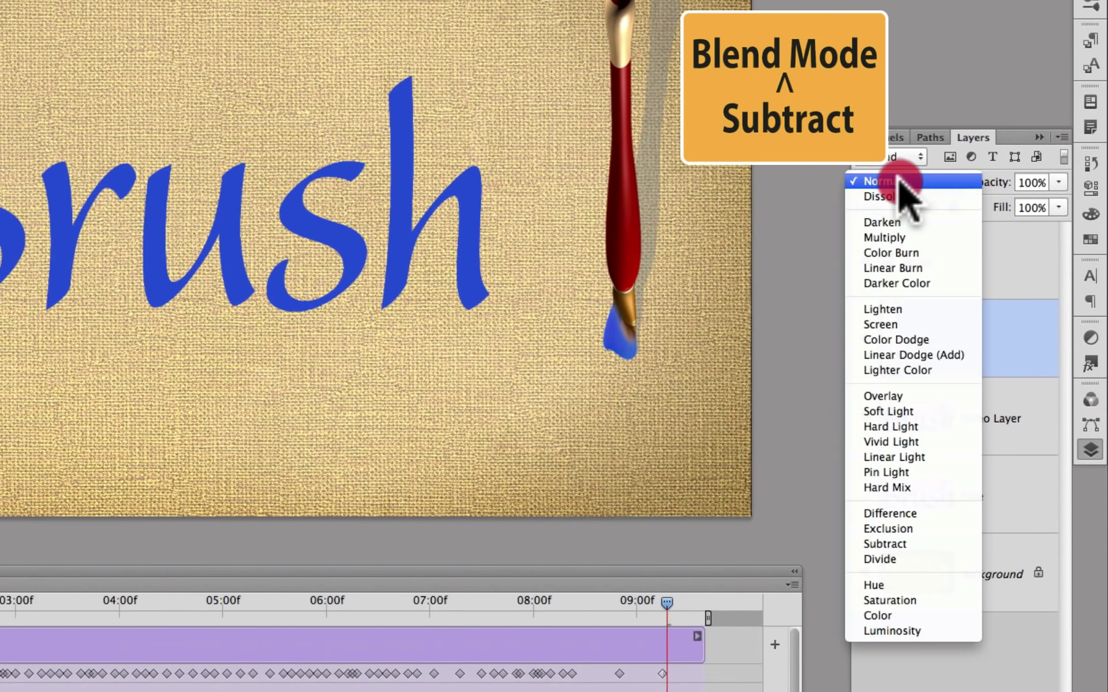
pyautogui.click(910, 547)
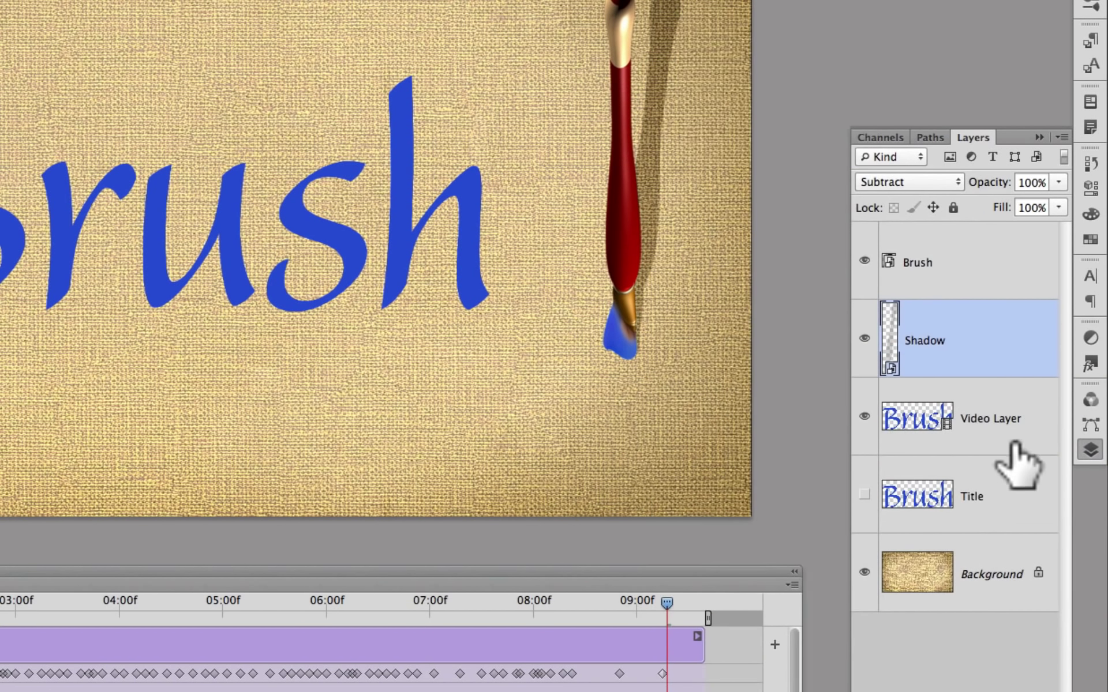
pyautogui.click(1058, 182)
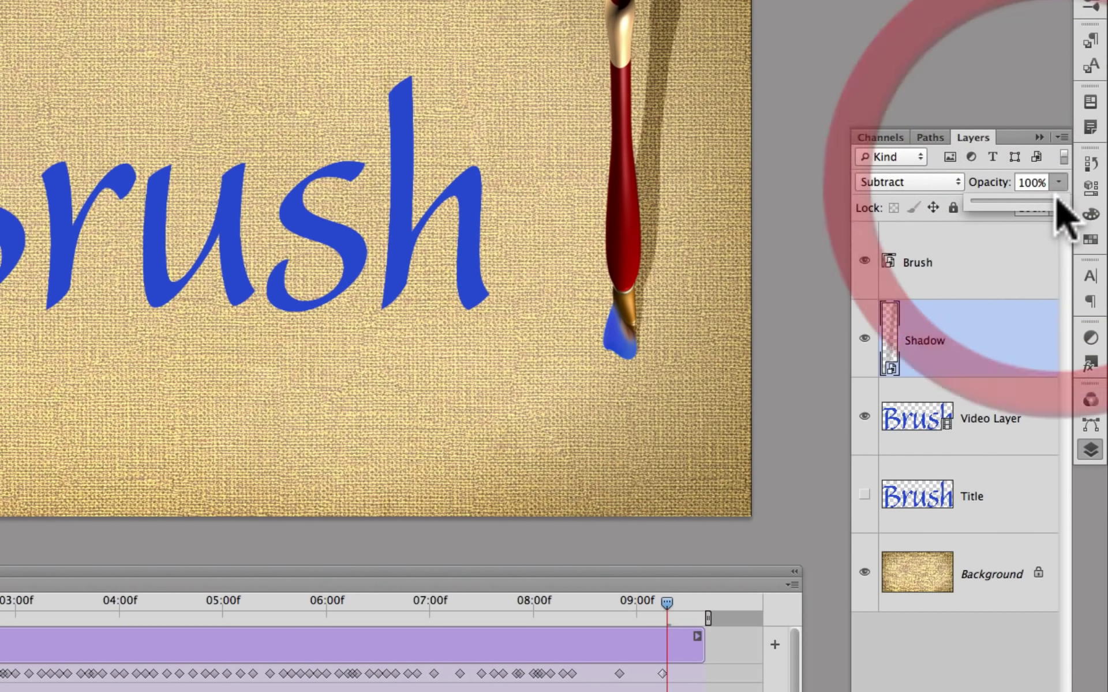
pyautogui.moveTo(1060, 201); pyautogui.dragTo(1020, 200)
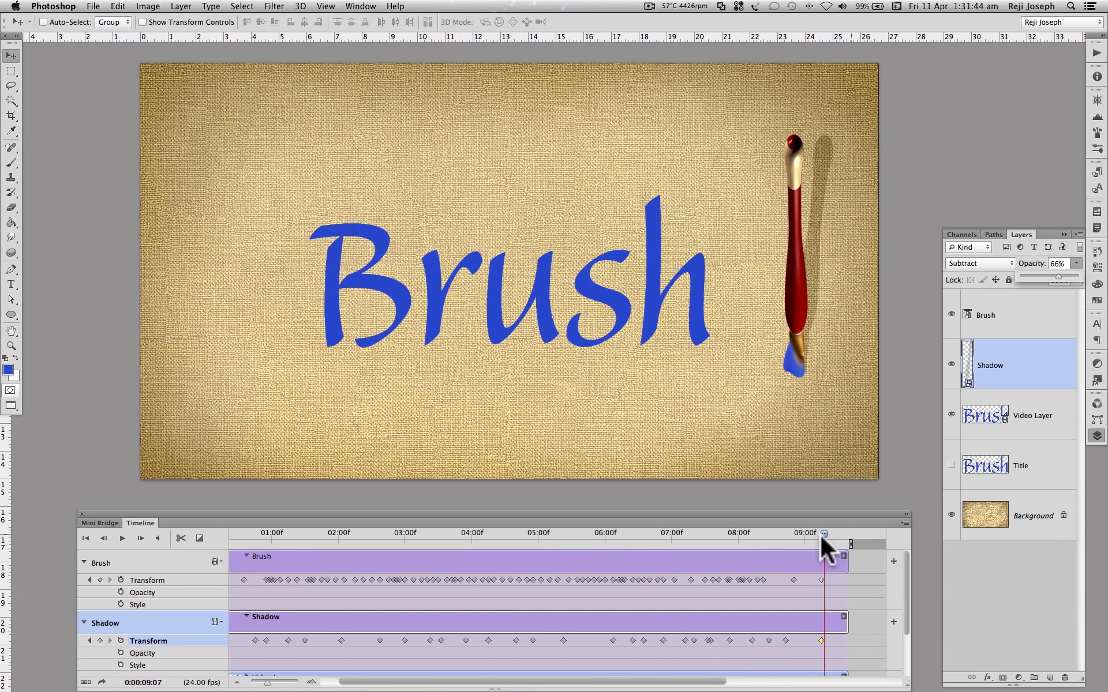
pyautogui.moveTo(673, 531)
pyautogui.mouseDown()
pyautogui.moveTo(642, 533)
pyautogui.moveTo(781, 529)
pyautogui.moveTo(588, 534)
pyautogui.mouseUp()
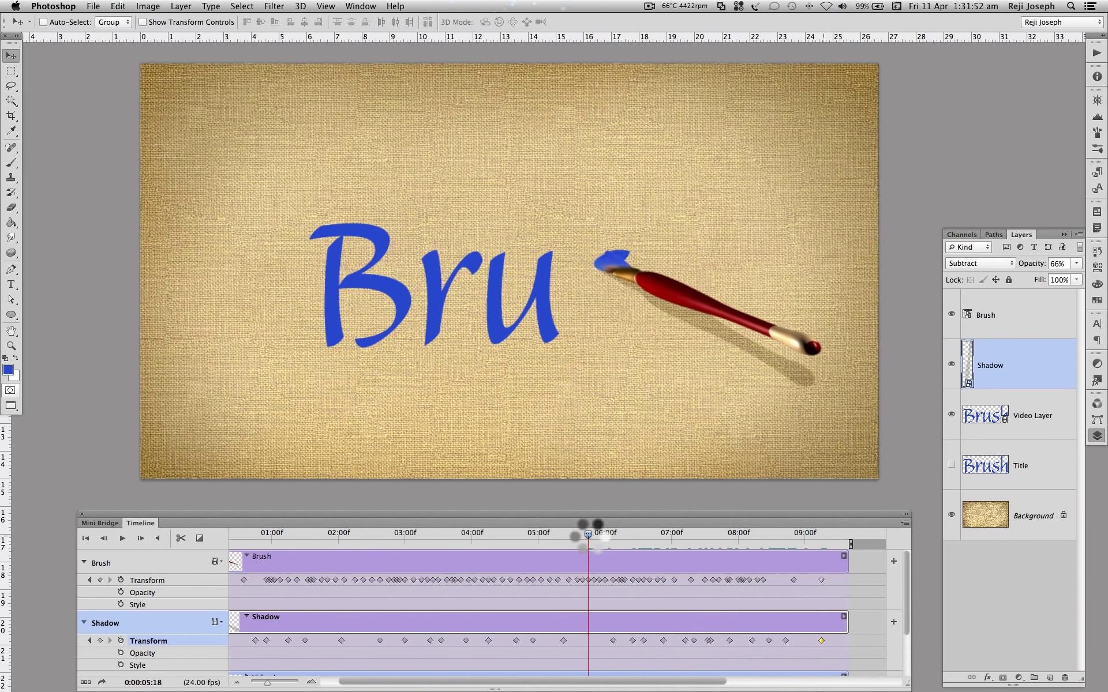
# - Apply a glossy blue preset style to the Video Layer through Blending Options and preview it
pyautogui.rightClick(1064, 401)
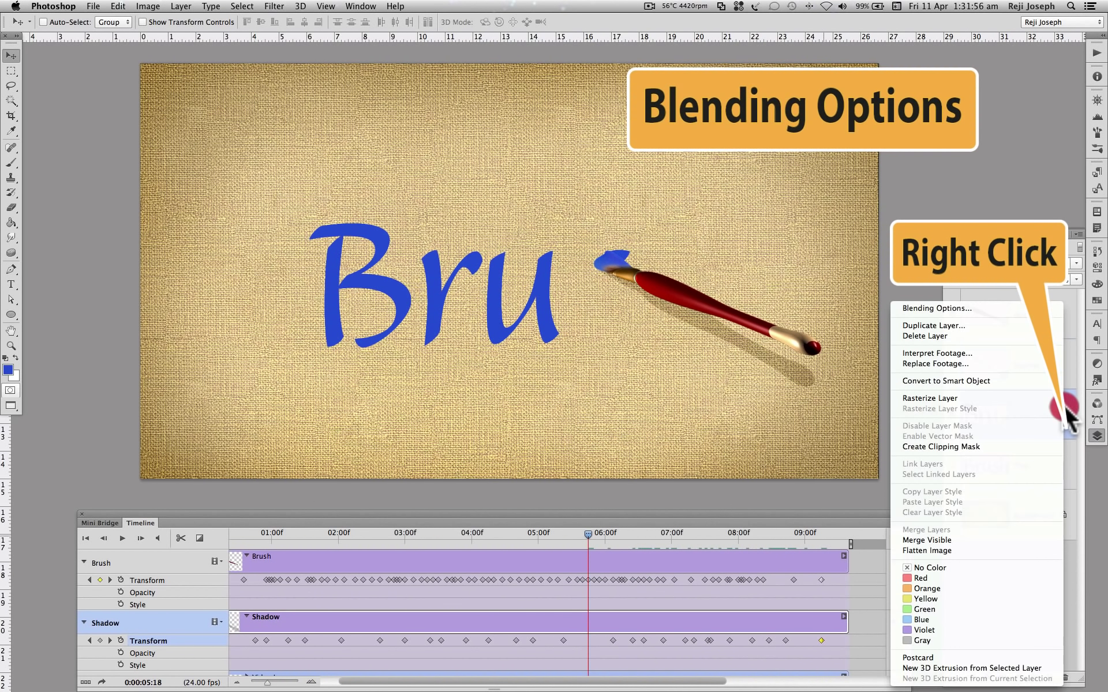
pyautogui.click(950, 308)
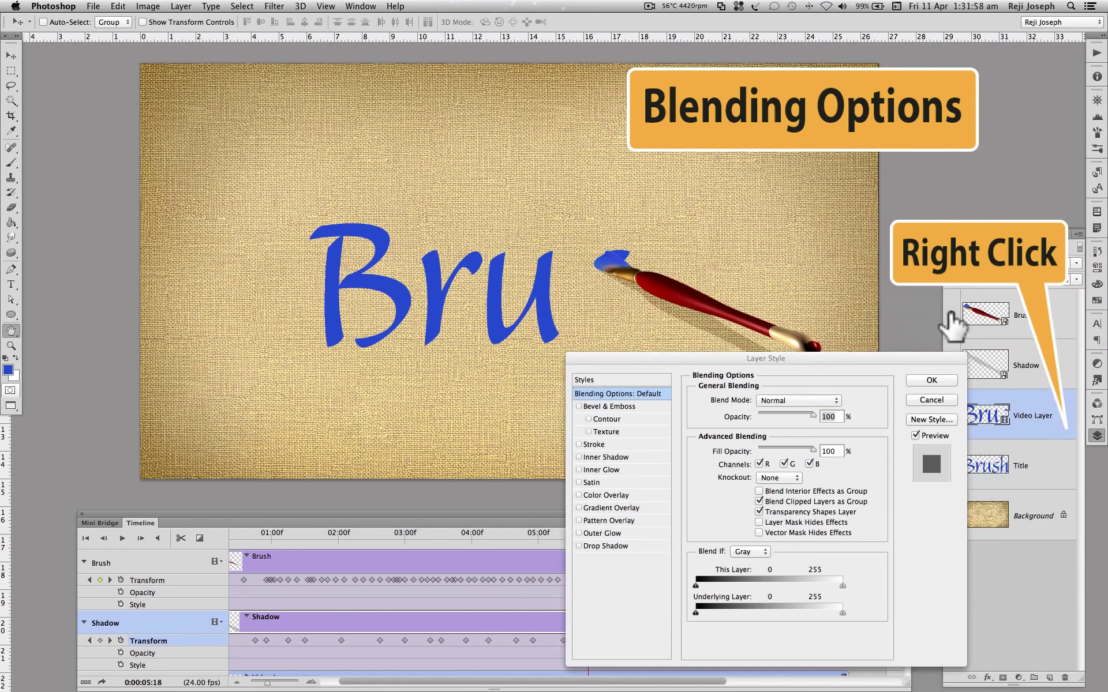
pyautogui.scroll(-5, 745, 473)
pyautogui.click(788, 442)
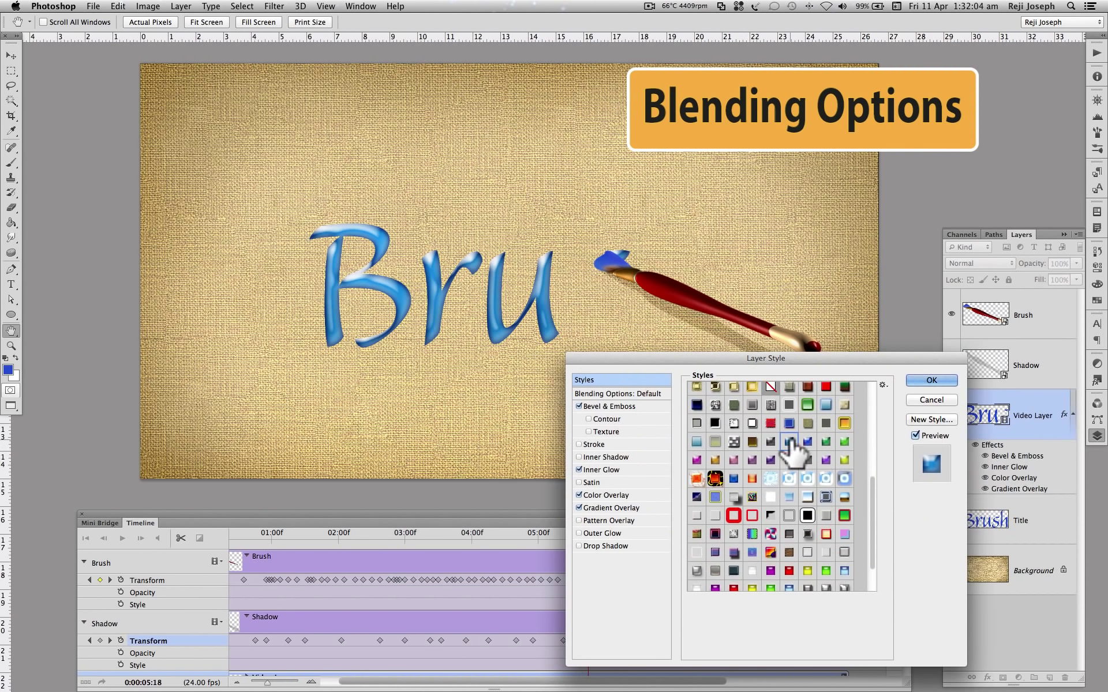
pyautogui.click(931, 380)
pyautogui.press('v')
pyautogui.moveTo(588, 533)
pyautogui.mouseDown()
pyautogui.moveTo(494, 534)
pyautogui.moveTo(785, 534)
pyautogui.mouseUp()
# - Try lighter blue, rainbow, chrome, dark, purple and red glossy preset styles on the text
pyautogui.doubleClick(994, 447)
pyautogui.click(584, 380)
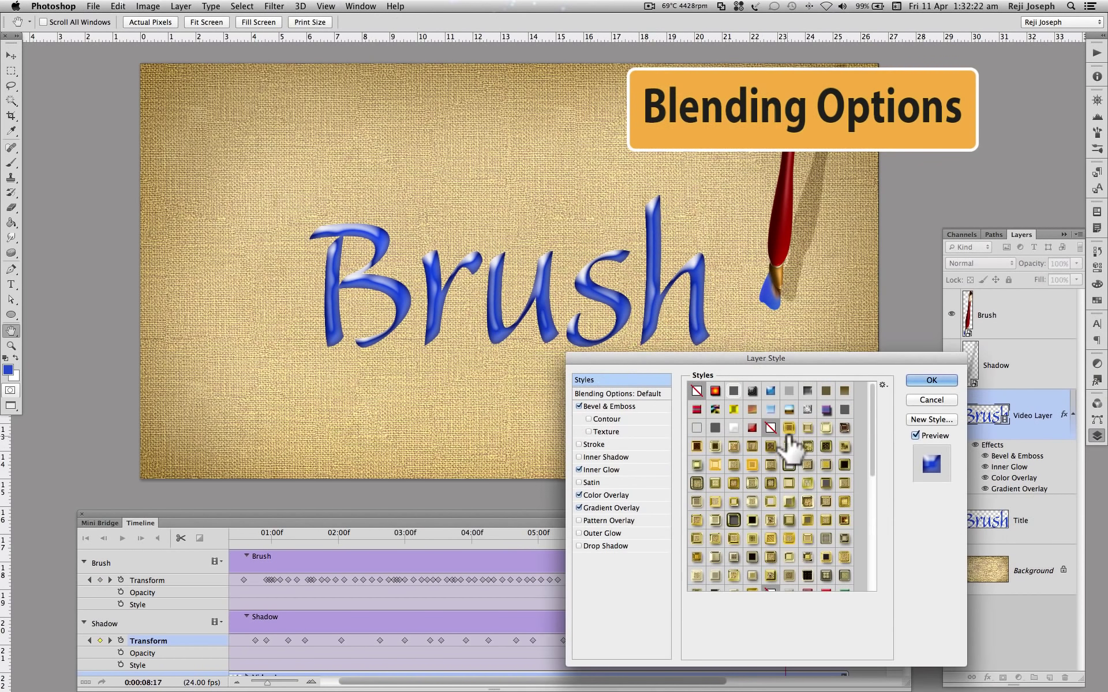
pyautogui.click(770, 390)
pyautogui.click(825, 444)
pyautogui.scroll(-5, 819, 461)
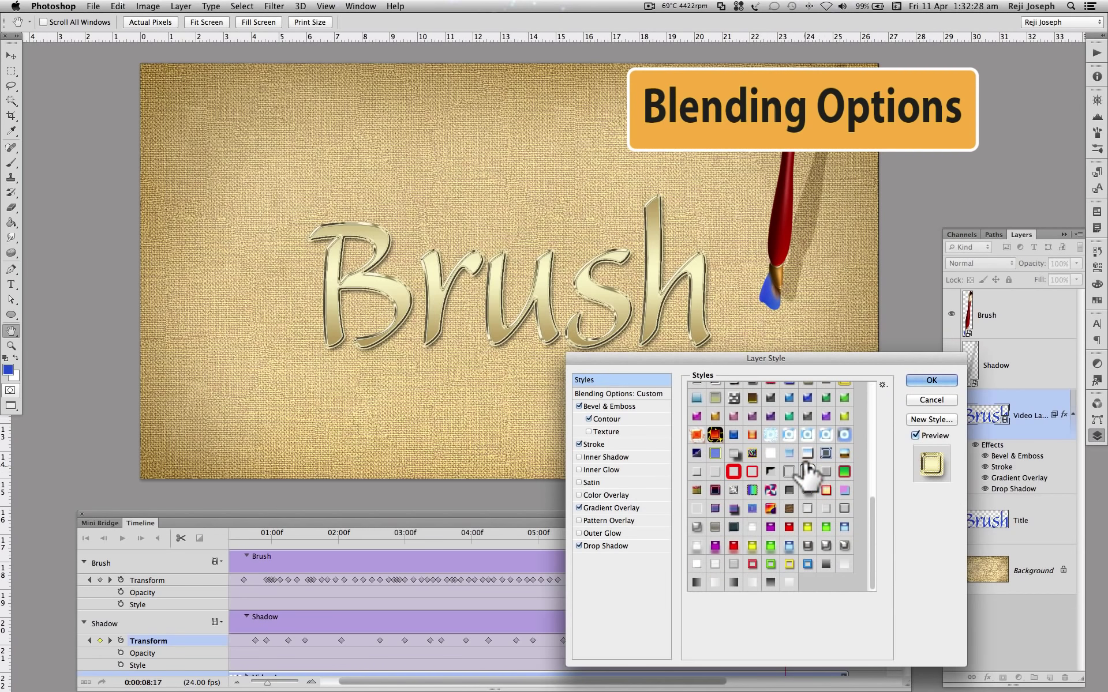
pyautogui.click(825, 453)
pyautogui.click(714, 454)
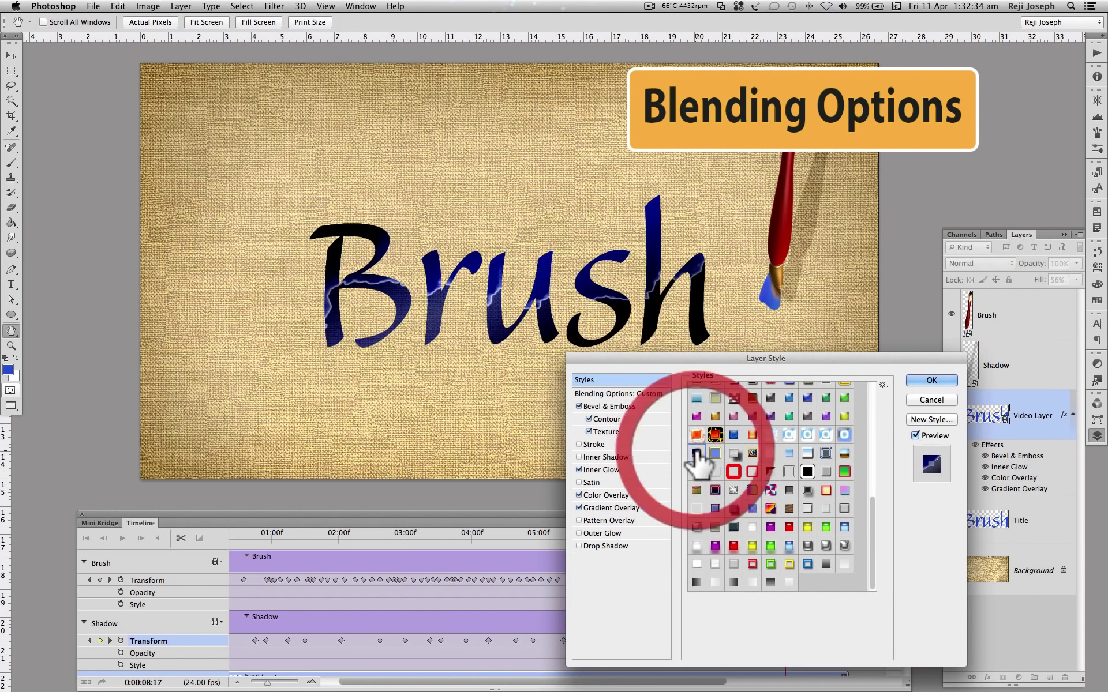
pyautogui.click(771, 526)
pyautogui.click(733, 545)
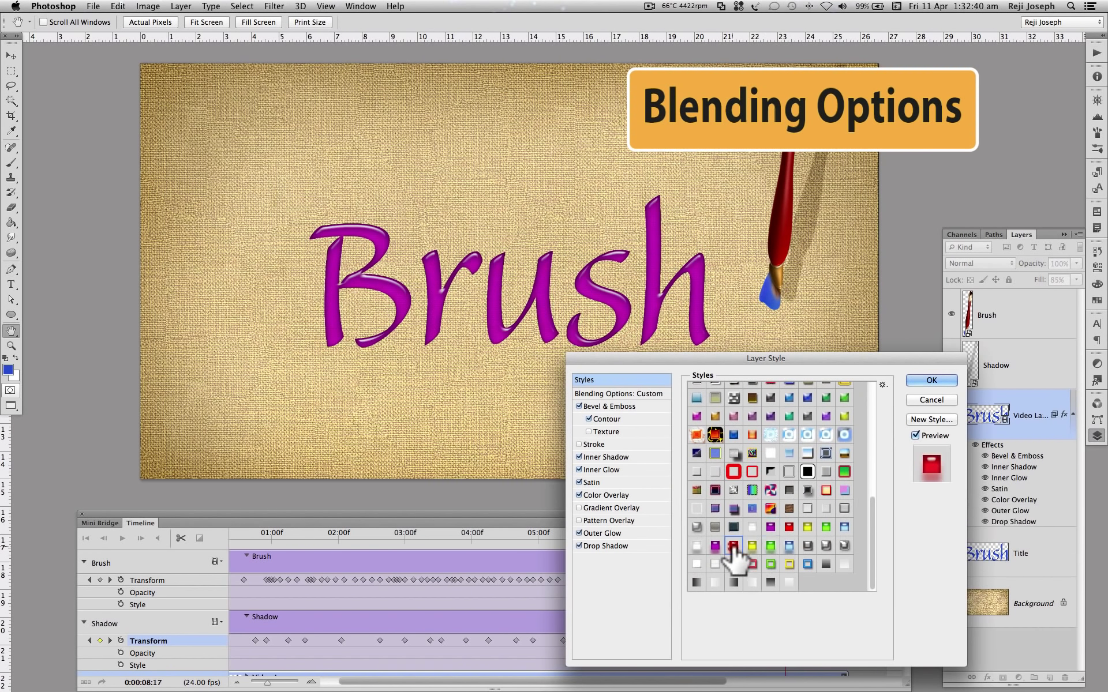
pyautogui.click(931, 380)
pyautogui.moveTo(791, 535)
pyautogui.mouseDown()
pyautogui.moveTo(341, 536)
pyautogui.moveTo(785, 537)
pyautogui.mouseUp()
# - Compare Blue Glass with Drop Shadow and Metal Neutral presets, then settle on the glossy dark blue
pyautogui.doubleClick(1067, 441)
pyautogui.click(582, 379)
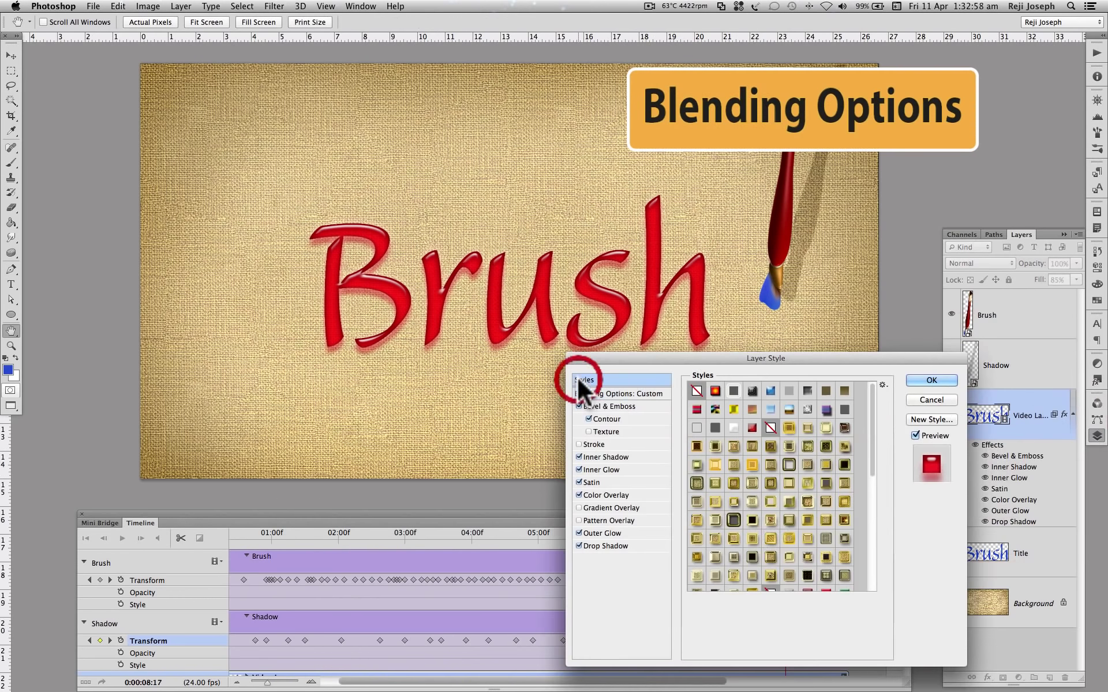
pyautogui.scroll(-3, 799, 564)
pyautogui.click(807, 564)
pyautogui.click(752, 545)
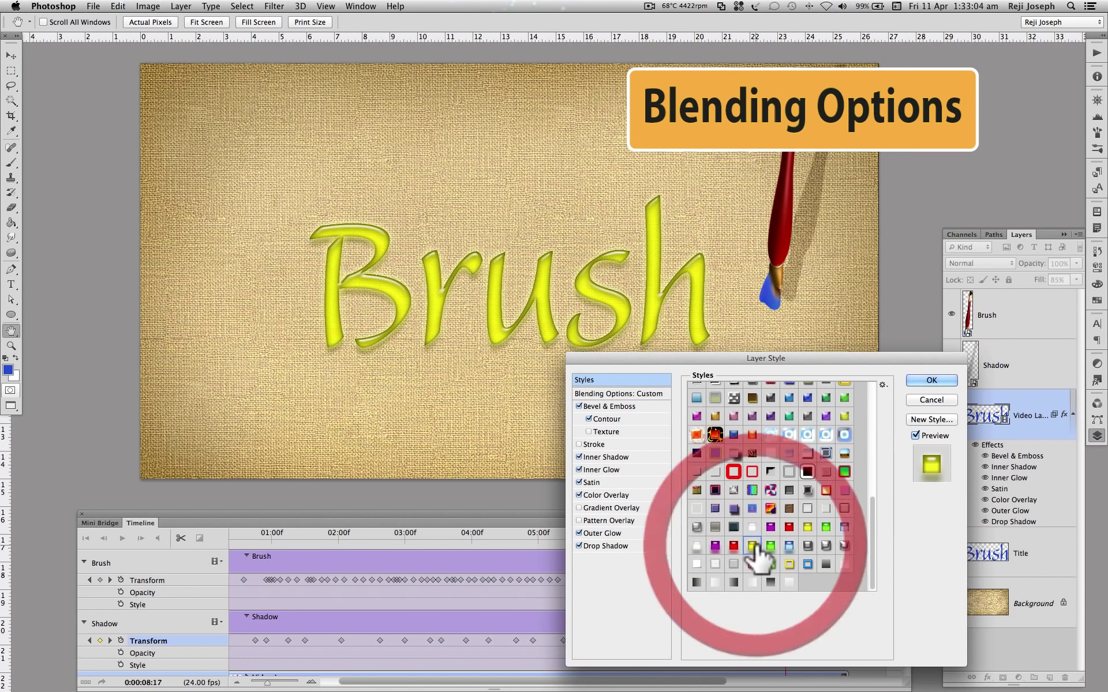
pyautogui.click(790, 545)
pyautogui.click(697, 527)
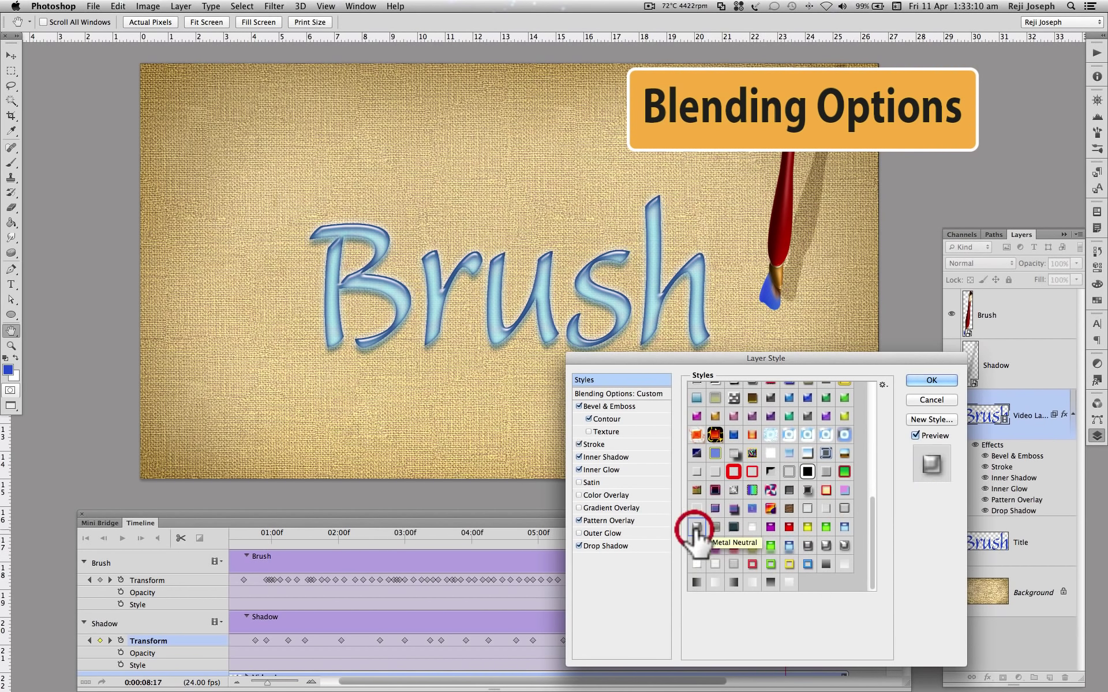
pyautogui.click(734, 436)
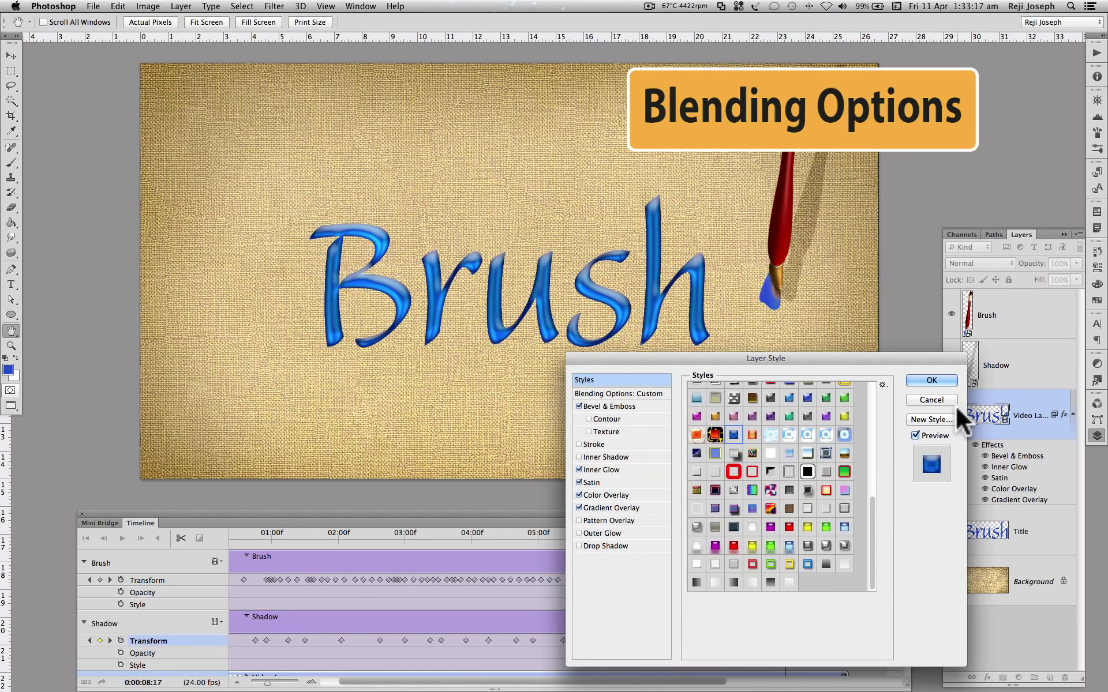
pyautogui.click(931, 380)
pyautogui.click(260, 534)
pyautogui.moveTo(254, 534); pyautogui.dragTo(587, 533)
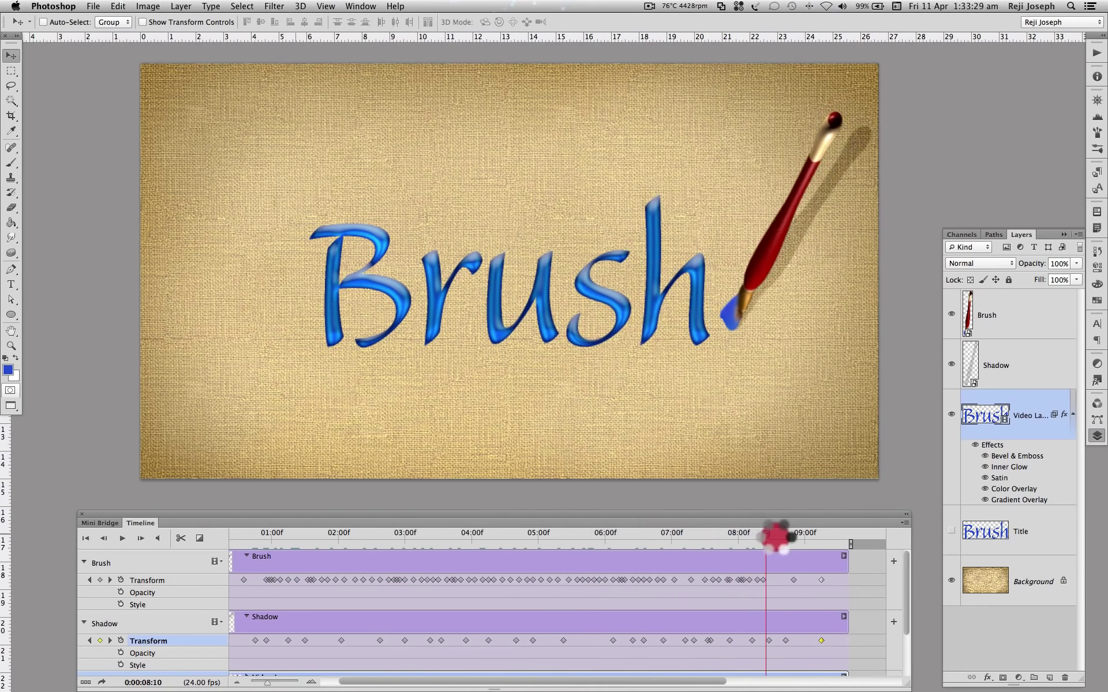
# - Render the animation via Render Video in H.264 format
pyautogui.moveTo(587, 534); pyautogui.dragTo(797, 534)
pyautogui.click(93, 6)
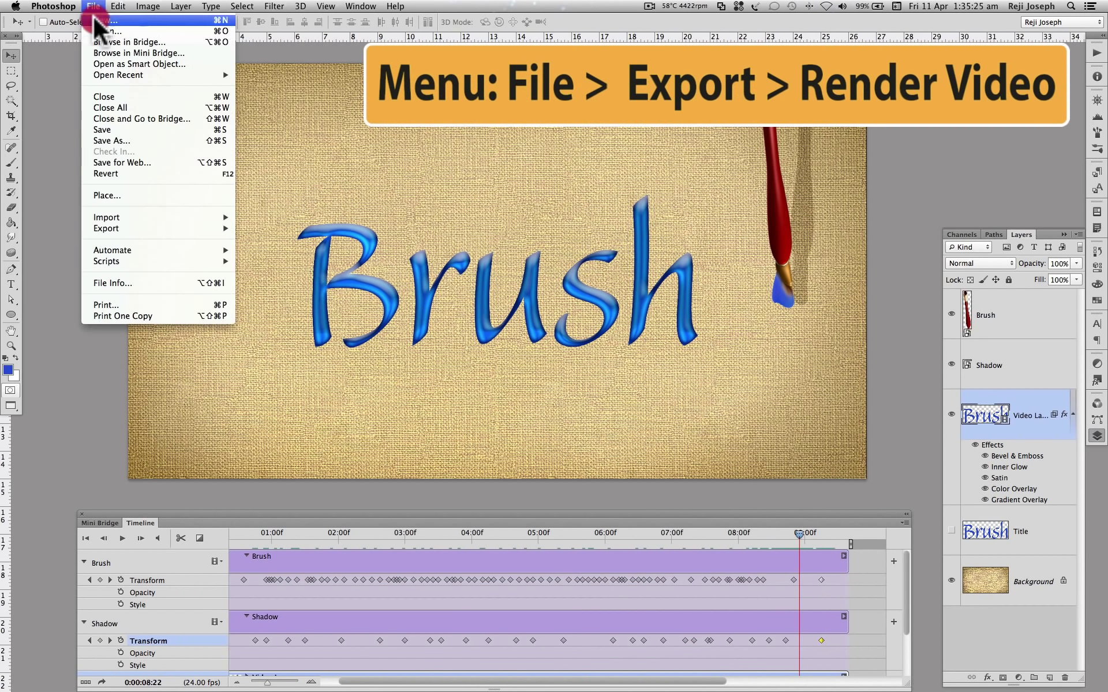
pyautogui.click(126, 229)
pyautogui.click(254, 248)
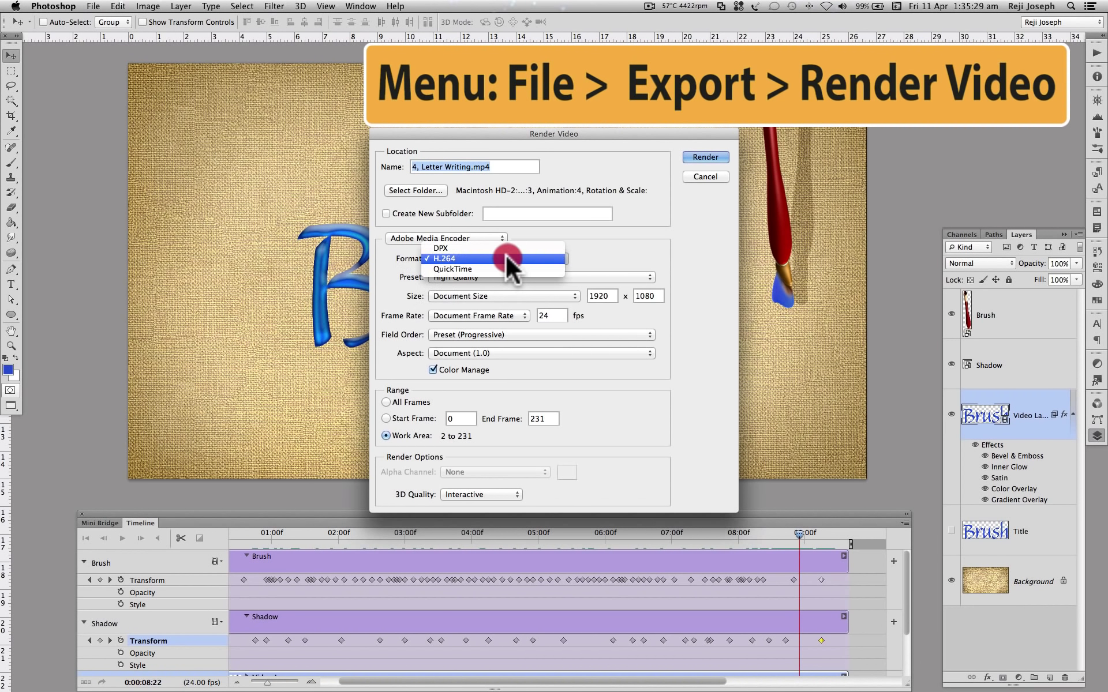
pyautogui.click(505, 259)
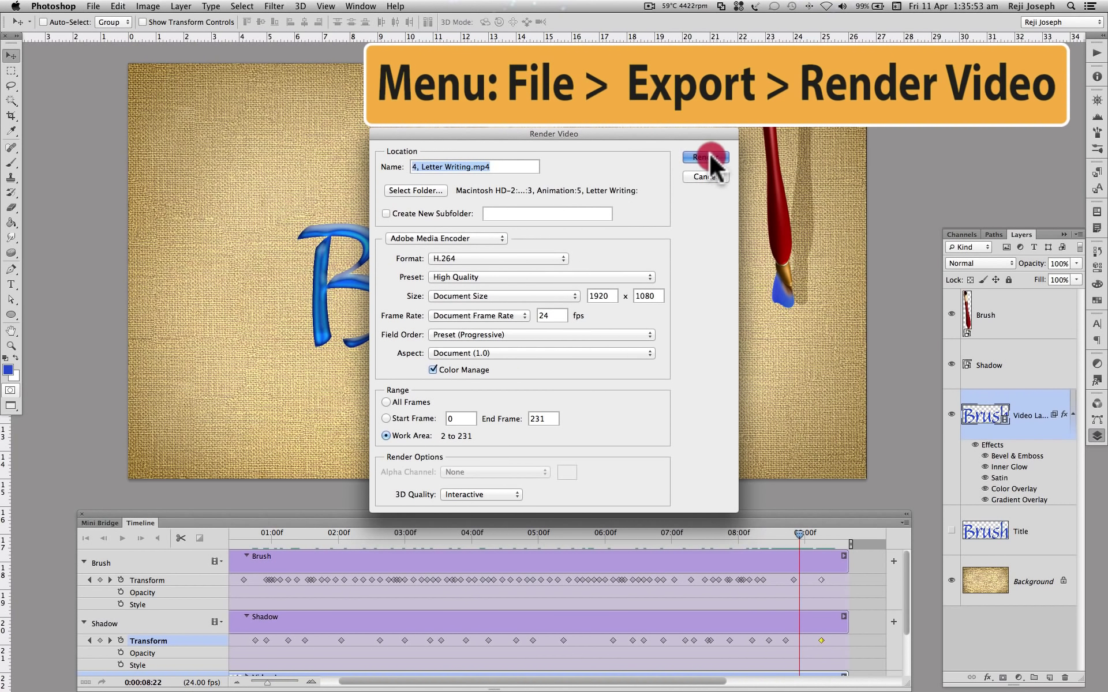
pyautogui.click(704, 157)
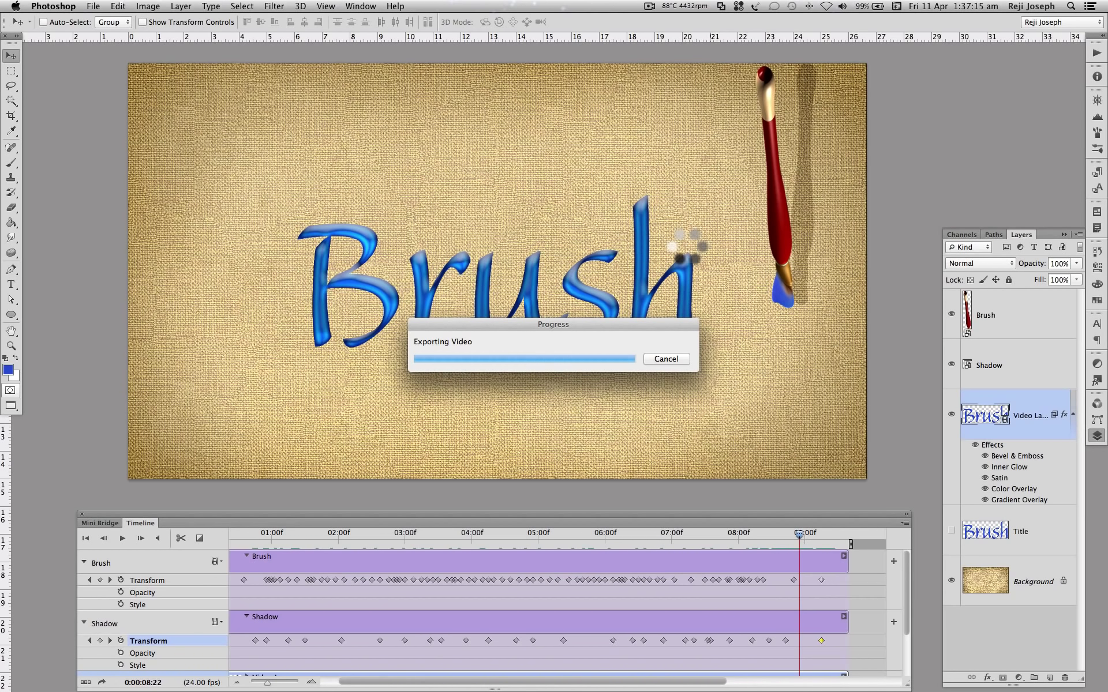
# - Locate '4, Letter Writing.mp4' in Finder and preview it for playback
pyautogui.hotkey('ctrl', 'Up')
pyautogui.click(368, 28)
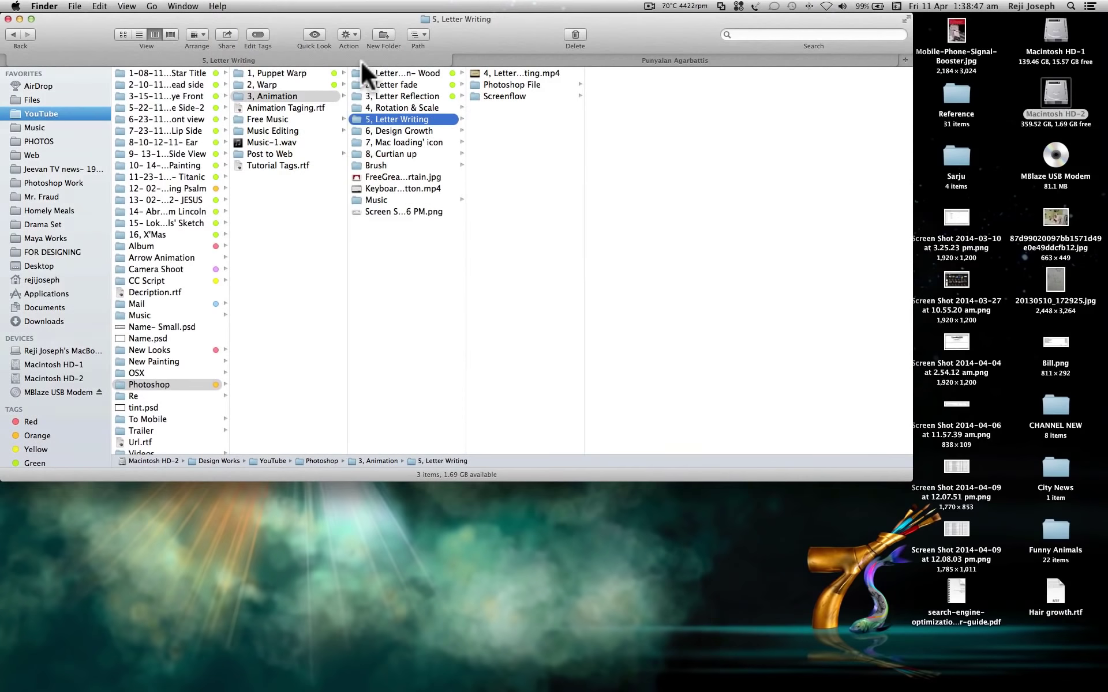
pyautogui.click(525, 75)
pyautogui.press('space')
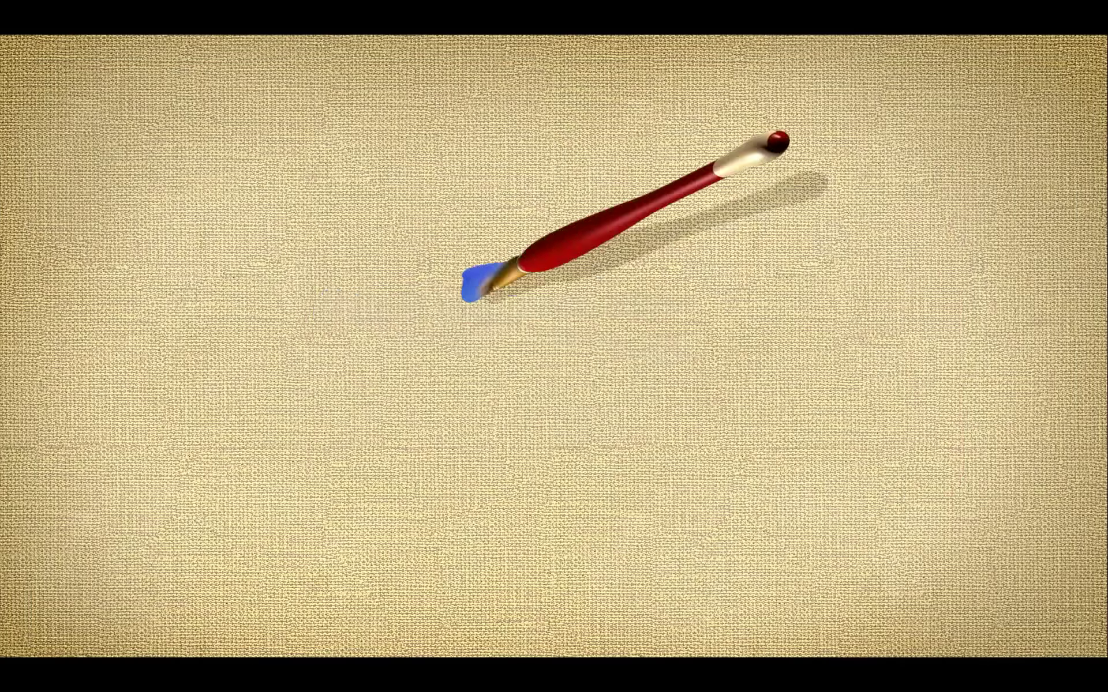